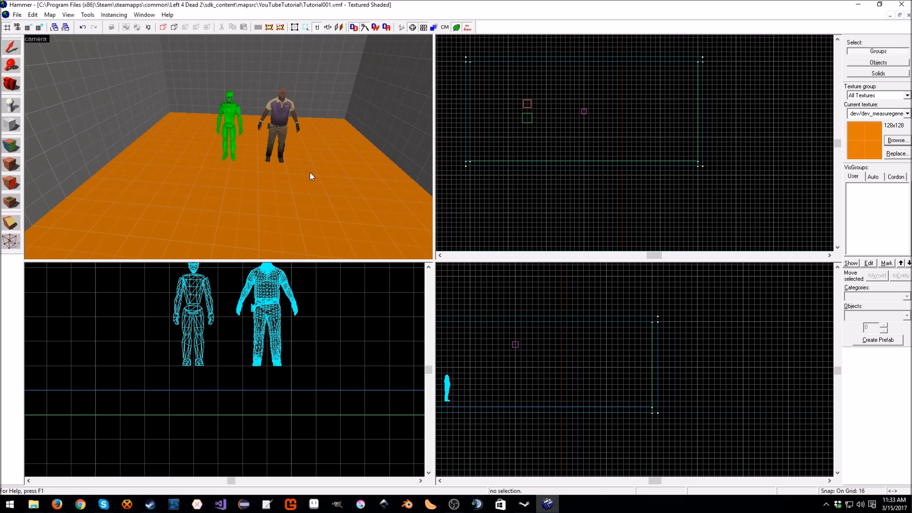
Place a light entity on the room's back wall and delete it
click(11, 105)
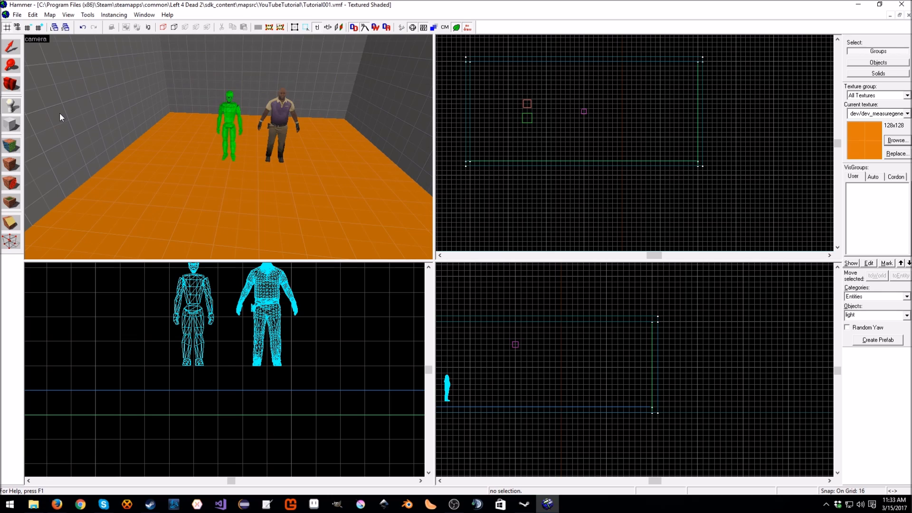
key(w)
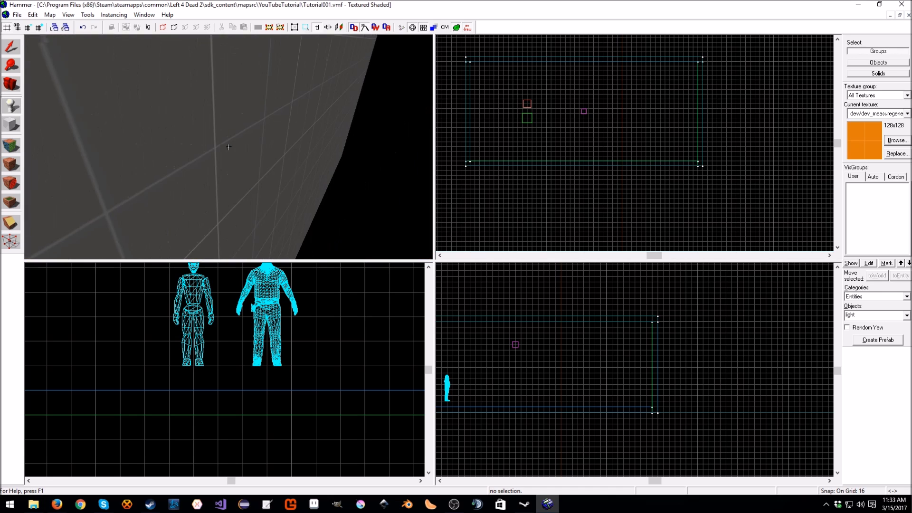
key(w)
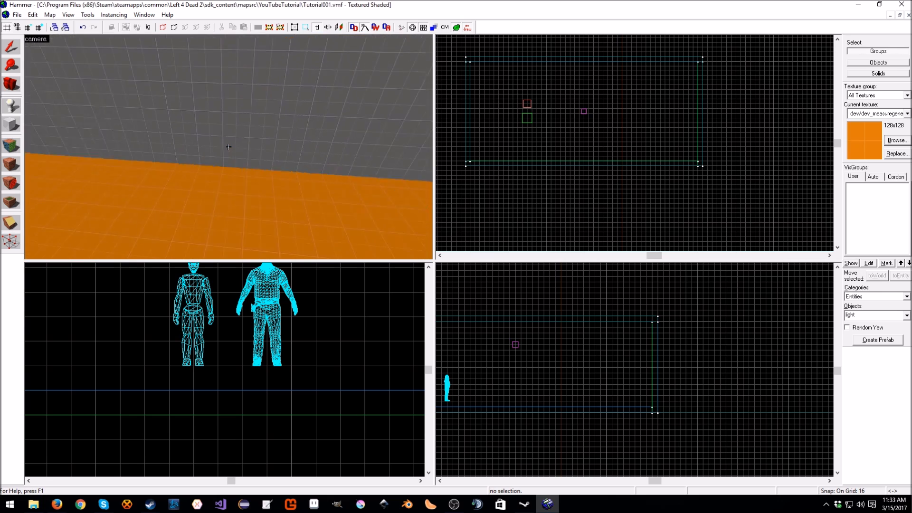
key(w)
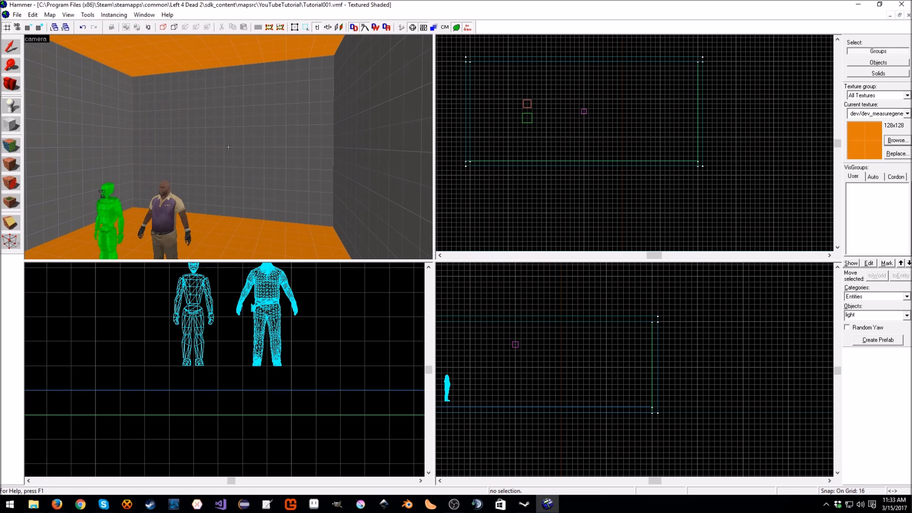
click(228, 147)
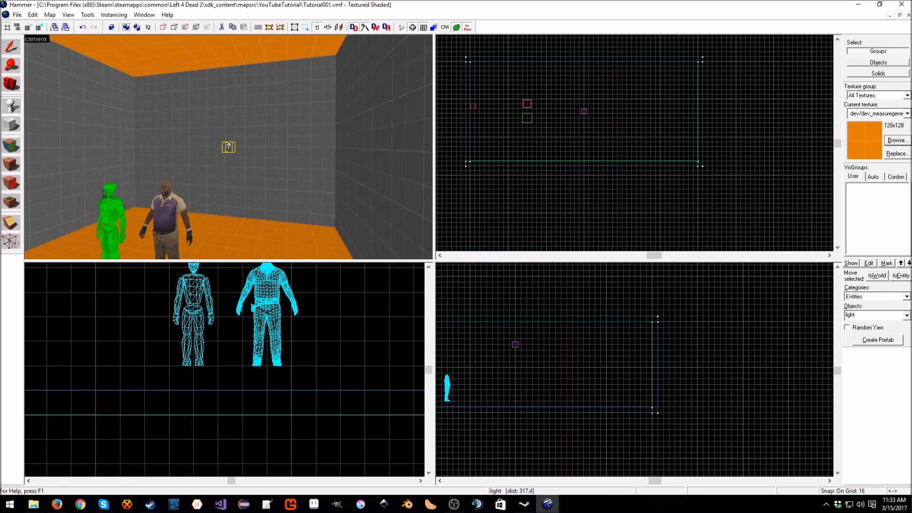
key(Delete)
Examine the room's construction by selecting its back wall, floor, ceiling and side walls individually, and clear the selection
key(shift+s)
click(225, 112)
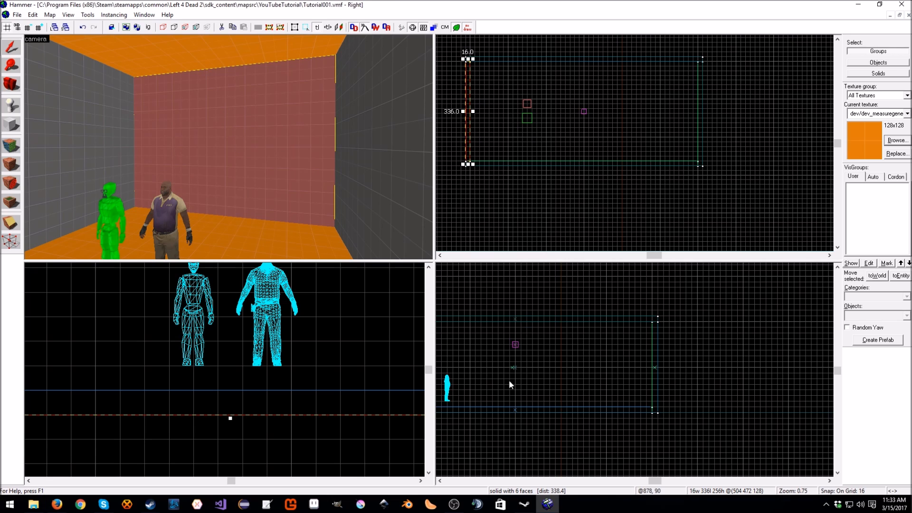
scroll(524, 360, down, 3)
scroll(293, 344, down, 3)
scroll(286, 336, down, 3)
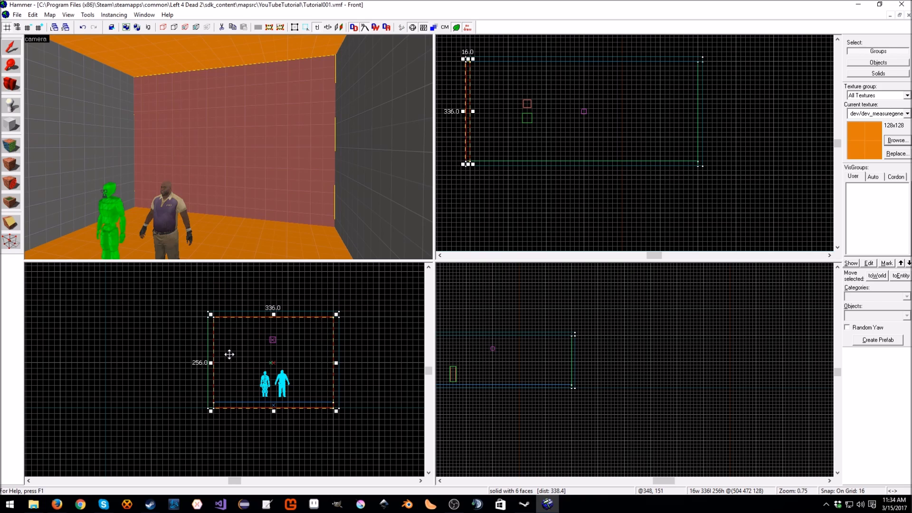
click(253, 235)
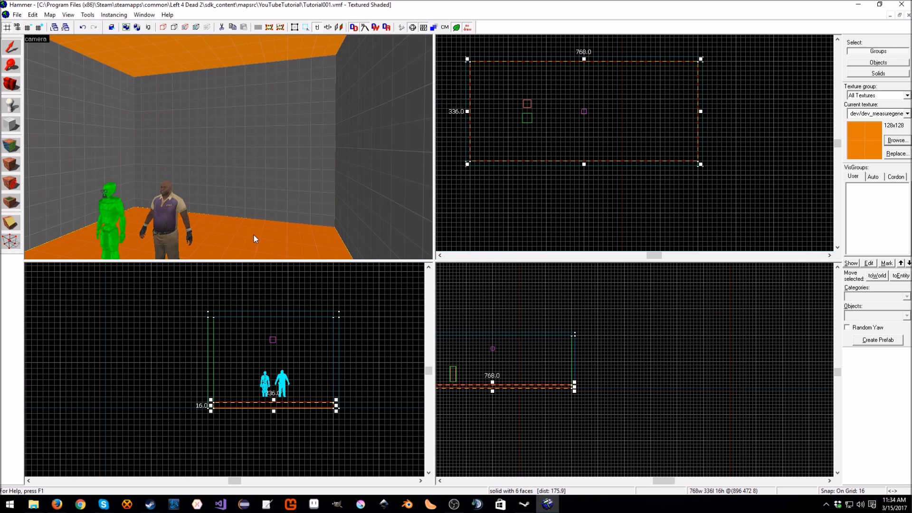
click(229, 61)
click(91, 151)
click(310, 182)
click(372, 198)
click(281, 250)
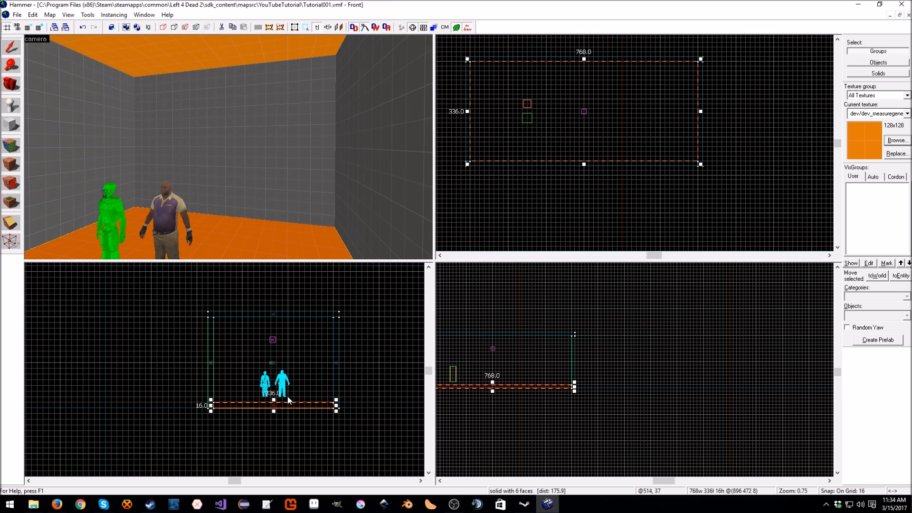
scroll(272, 399, up, 5)
scroll(267, 402, down, 3)
scroll(267, 403, down, 2)
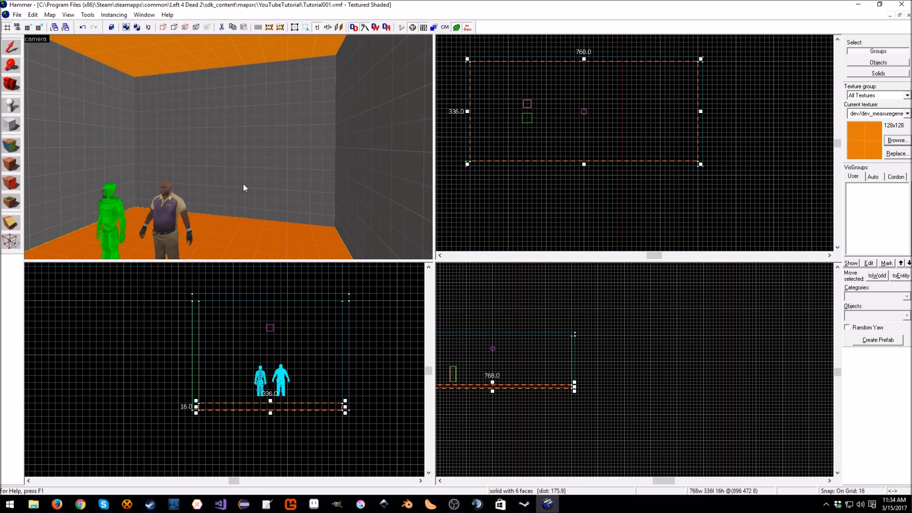
key(w)
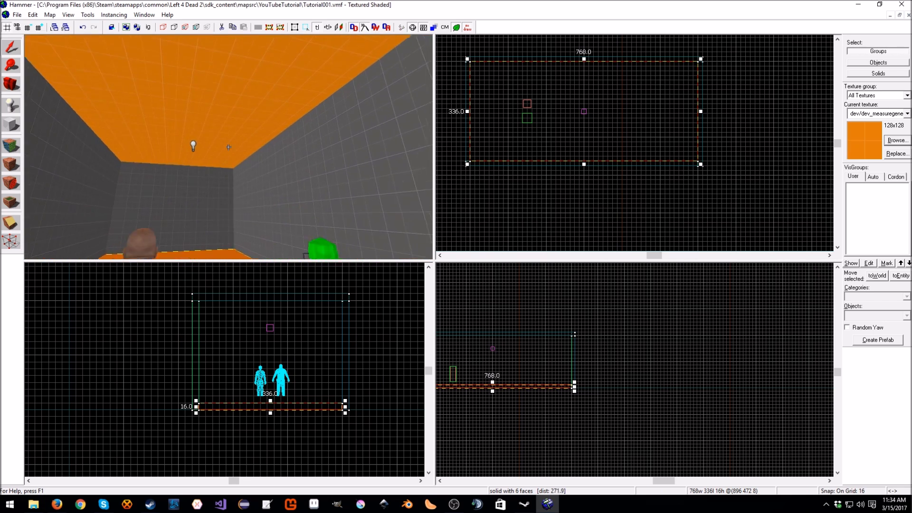
key(w)
key(w)
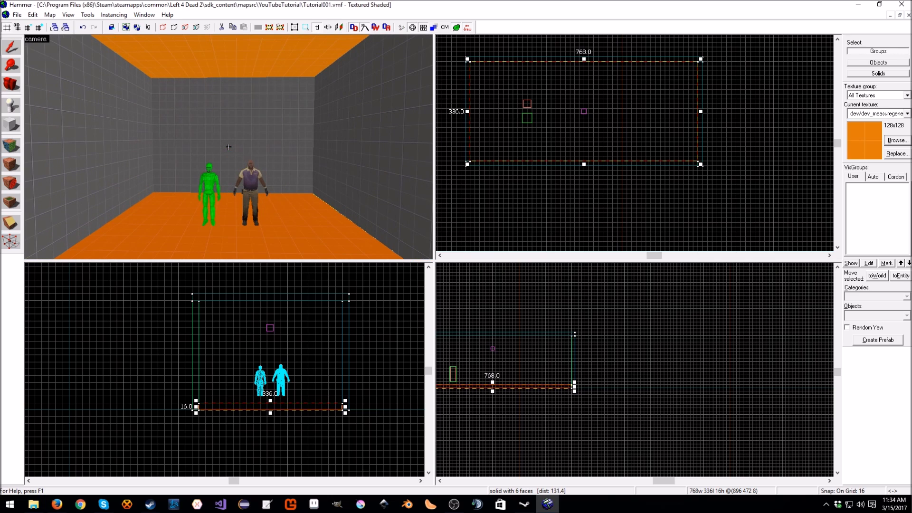
click(522, 218)
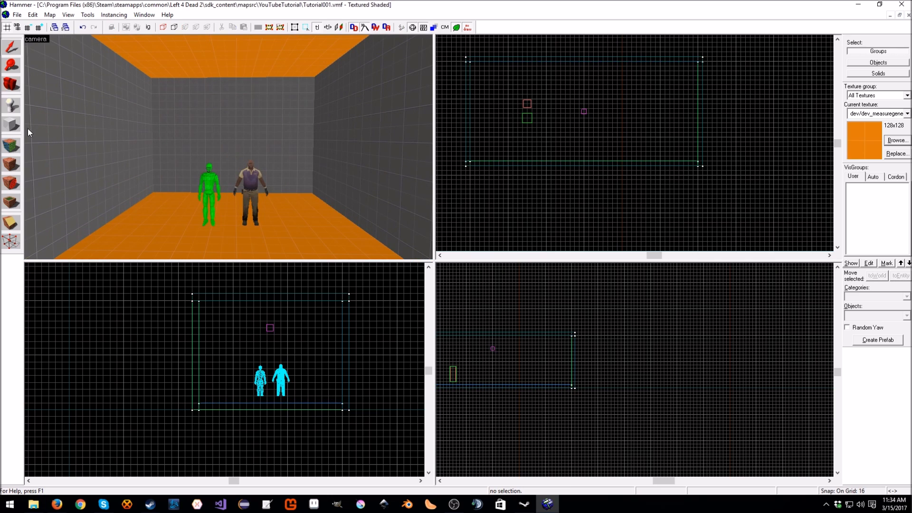
Set the Entity tool to create a prop_static object
click(13, 107)
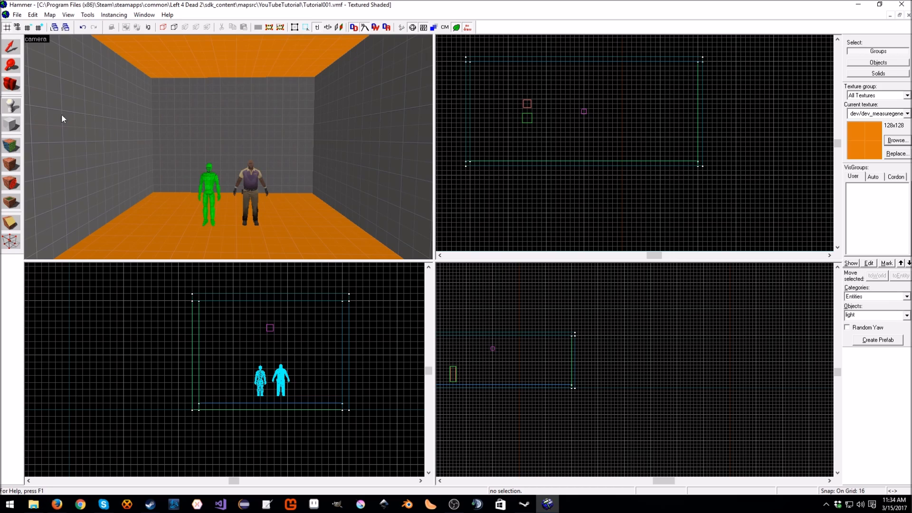
click(907, 315)
text(p)
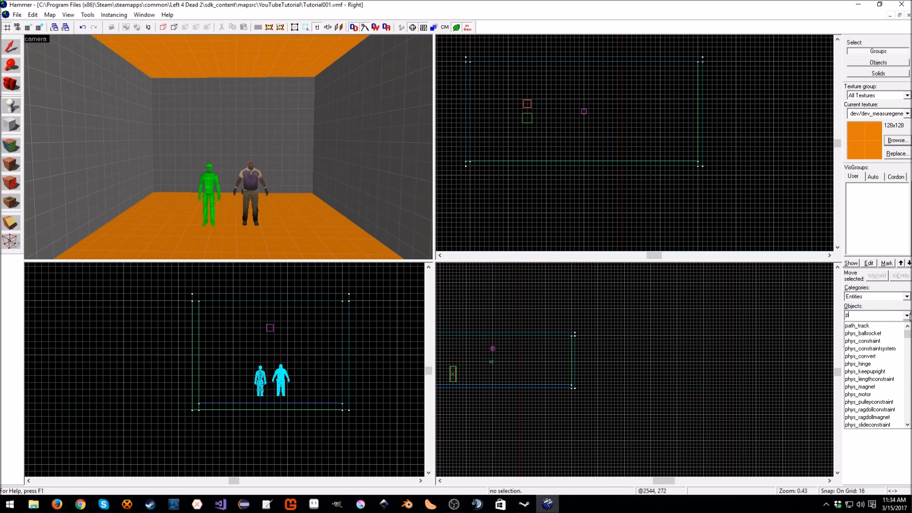
text(rop)
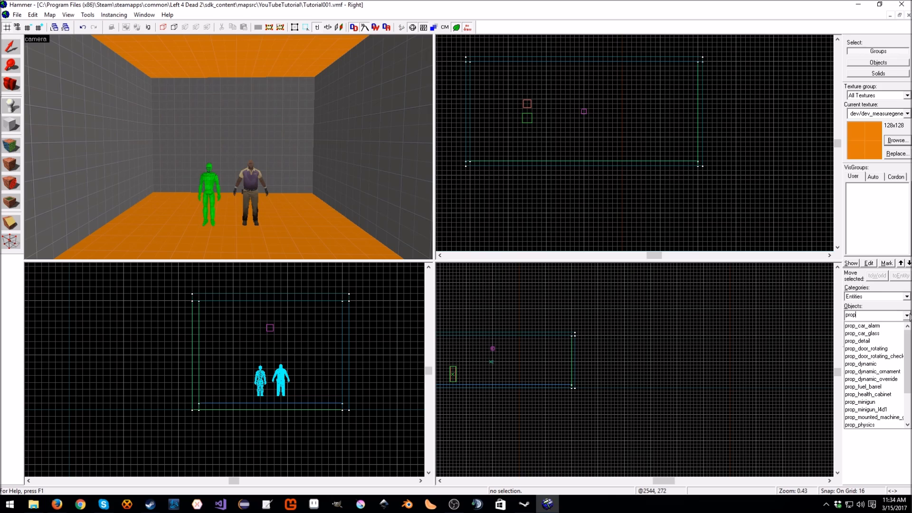
scroll(867, 379, down, 1)
scroll(867, 379, up, 1)
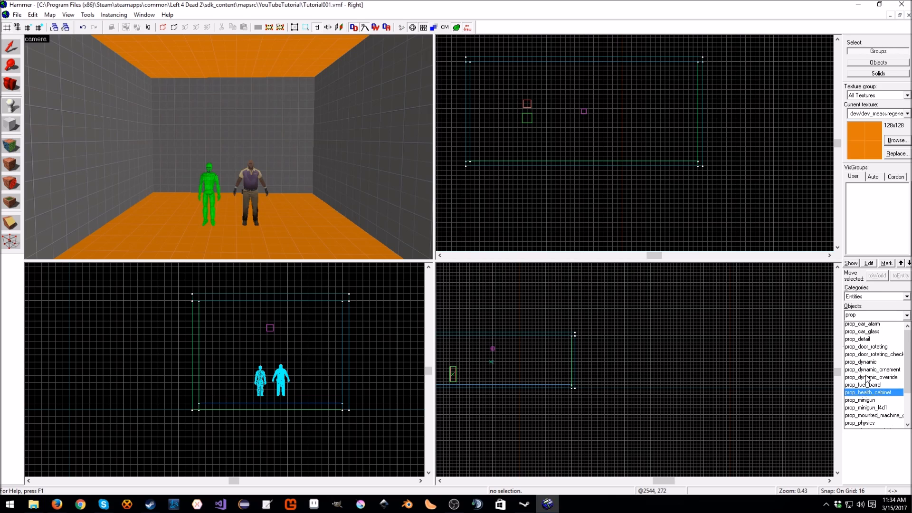
text(s)
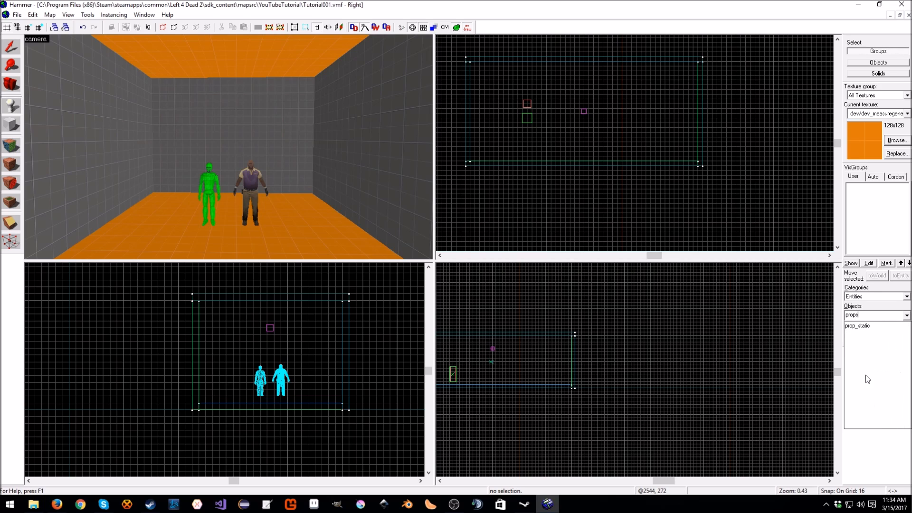
click(862, 329)
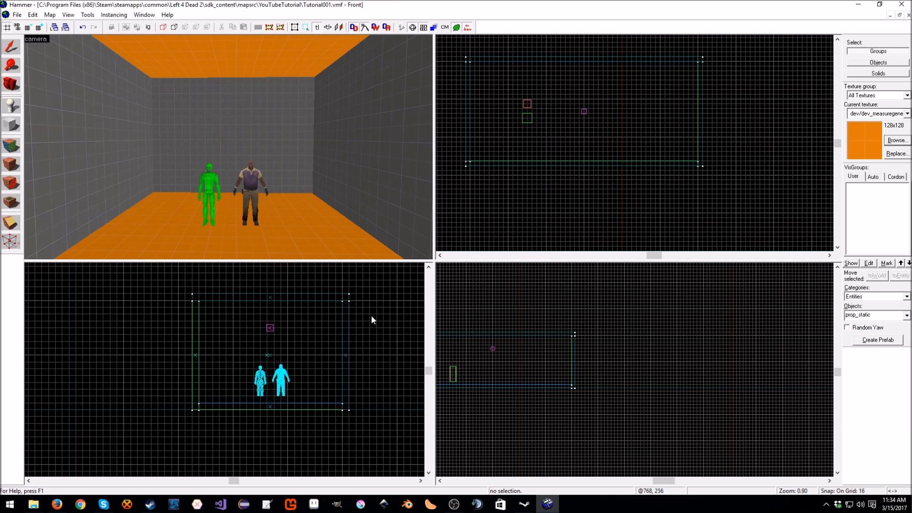
Place the prop_static on the floor near the left wall, beside the two figures, and open its object properties
click(120, 241)
click(11, 46)
key(z)
key(z)
double_click(196, 156)
drag(320, 144, 508, 136)
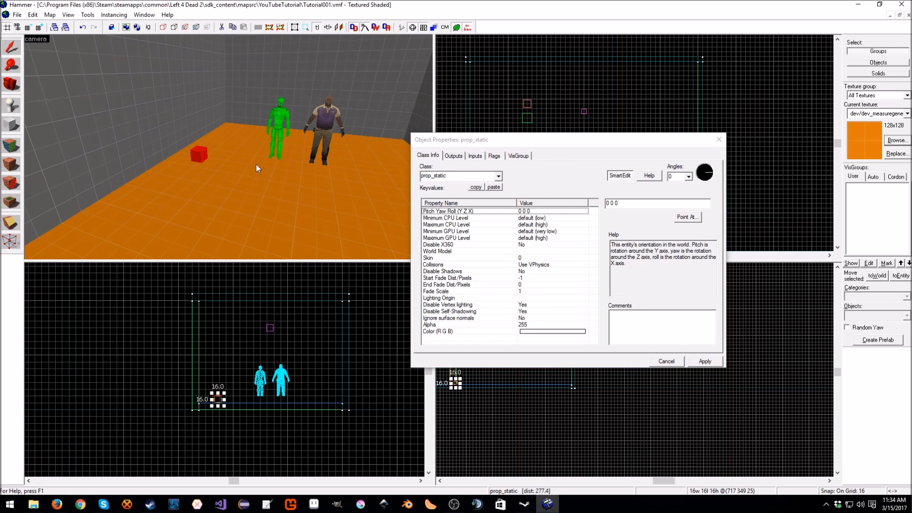
Open the model browser for the prop's World Model, enlarge it and filter the models by "table"
click(549, 253)
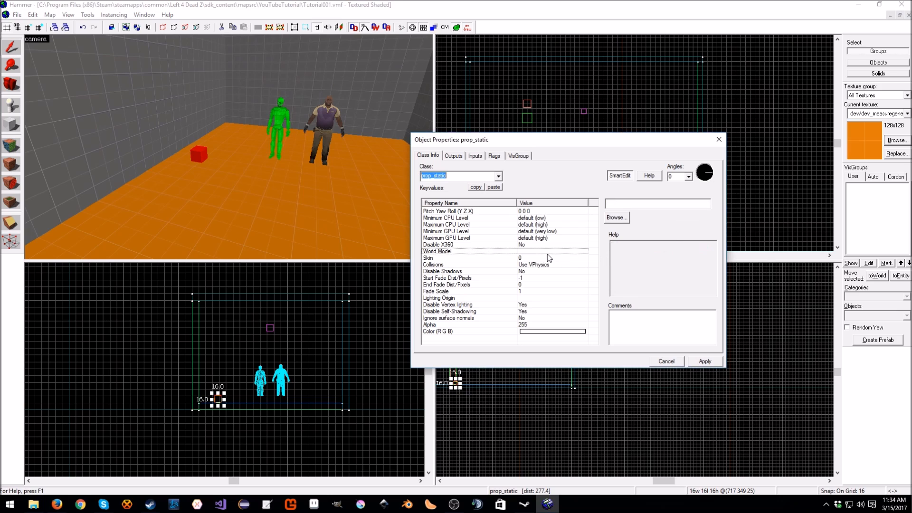
click(617, 219)
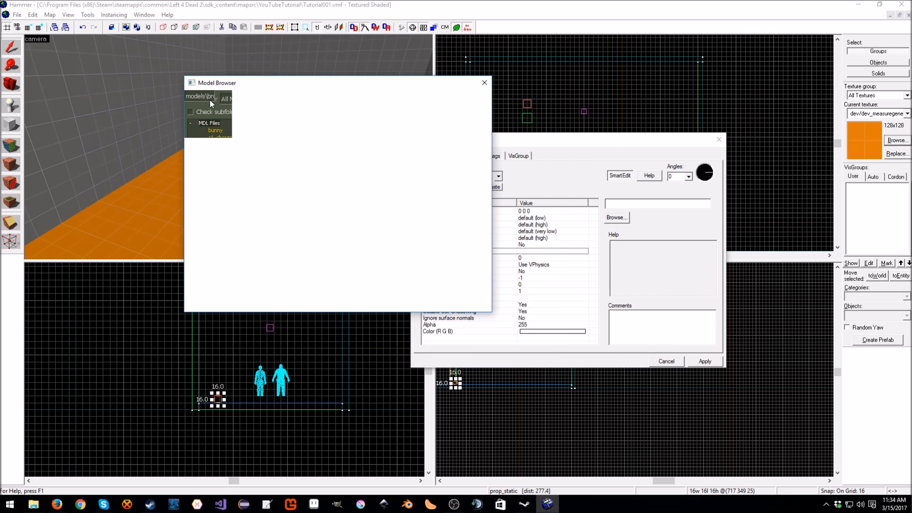
drag(186, 77, 125, 47)
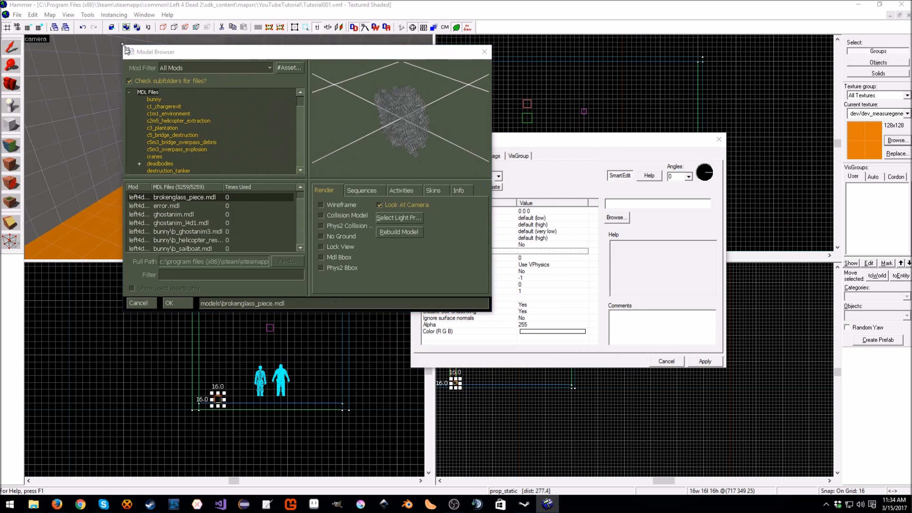
drag(361, 57, 347, 100)
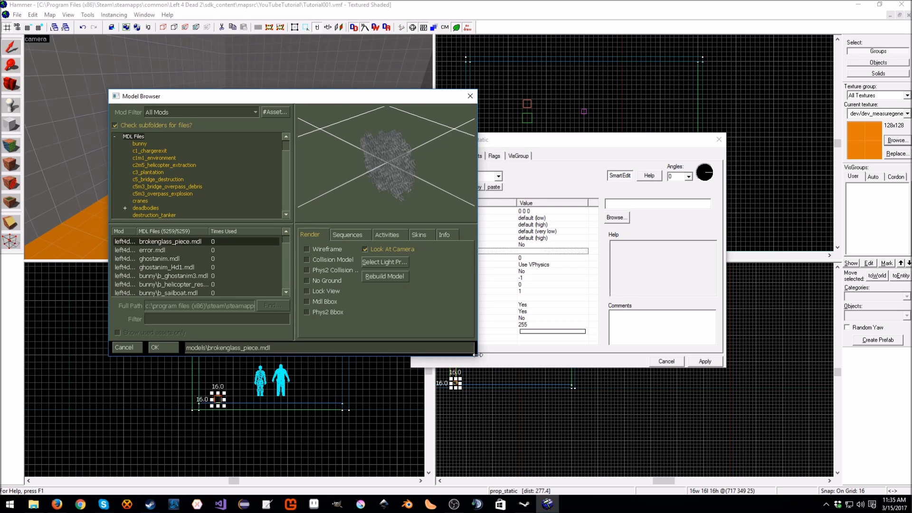
drag(480, 359, 565, 429)
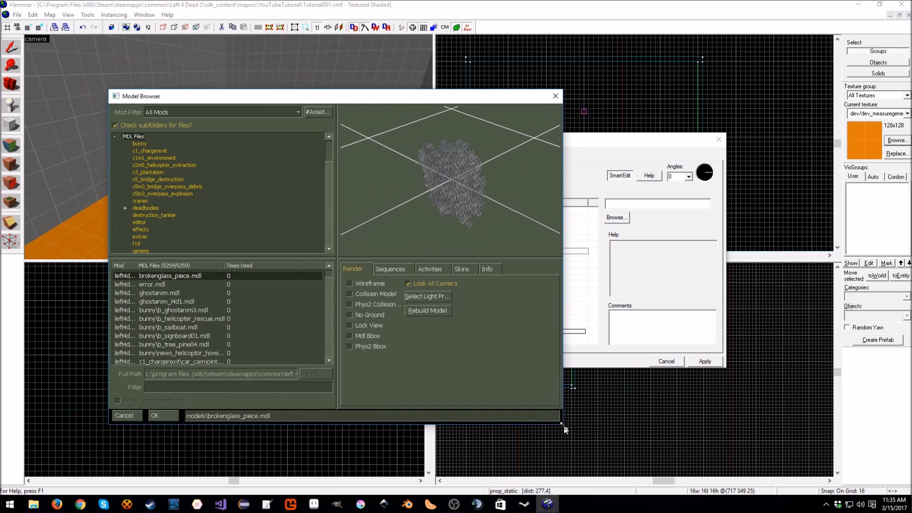
click(182, 386)
text(table)
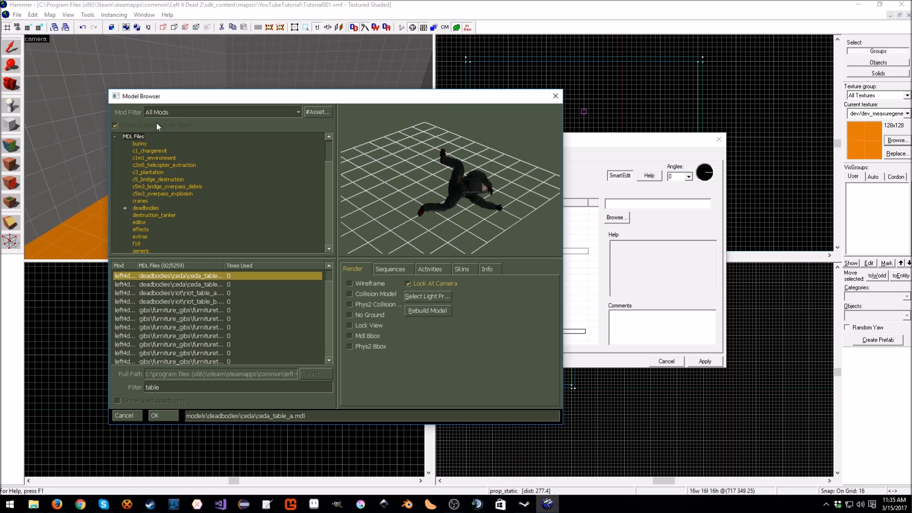
Assign models/props/cs_italy/it_mkt_table2.mdl as the prop's World Model and apply it
click(135, 137)
click(192, 291)
key(Down)
key(Down)
key(Down)
key(Down)
key(Down)
key(Down)
key(Down)
key(Down)
key(Down)
key(Down)
key(Down)
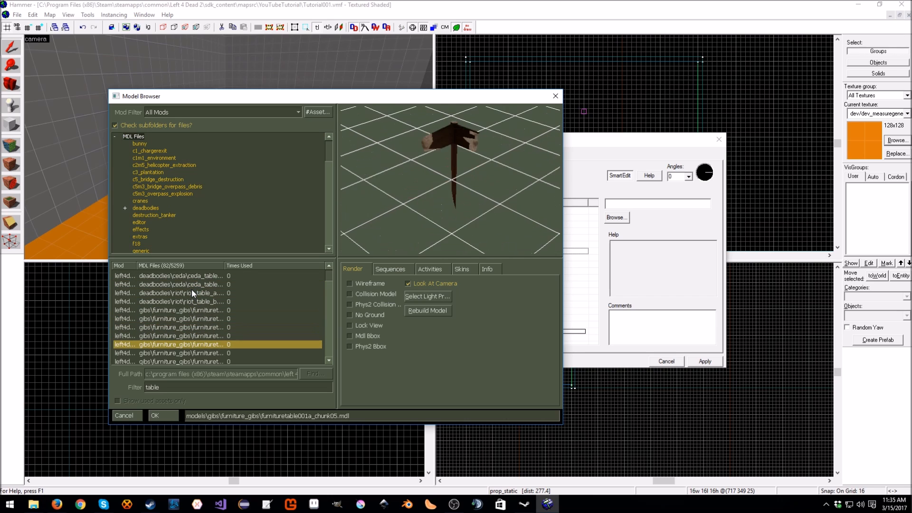
key(Up)
key(Up)
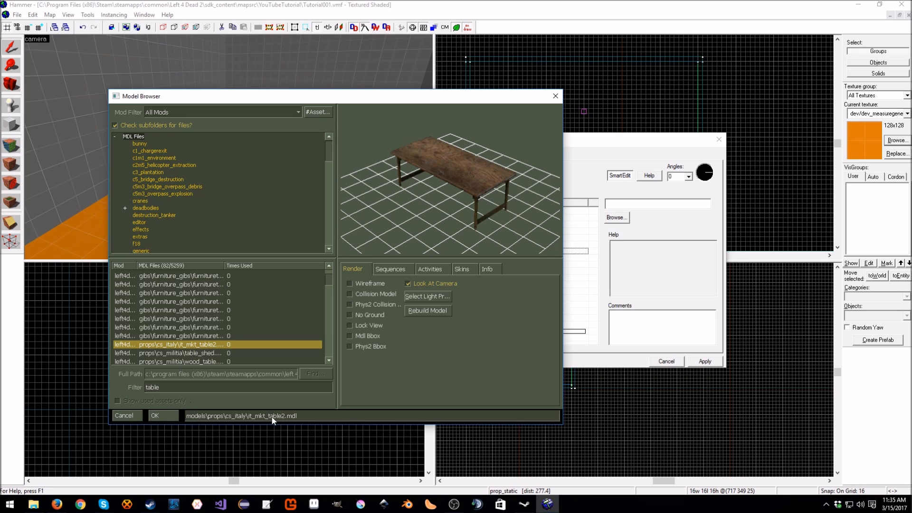
click(160, 414)
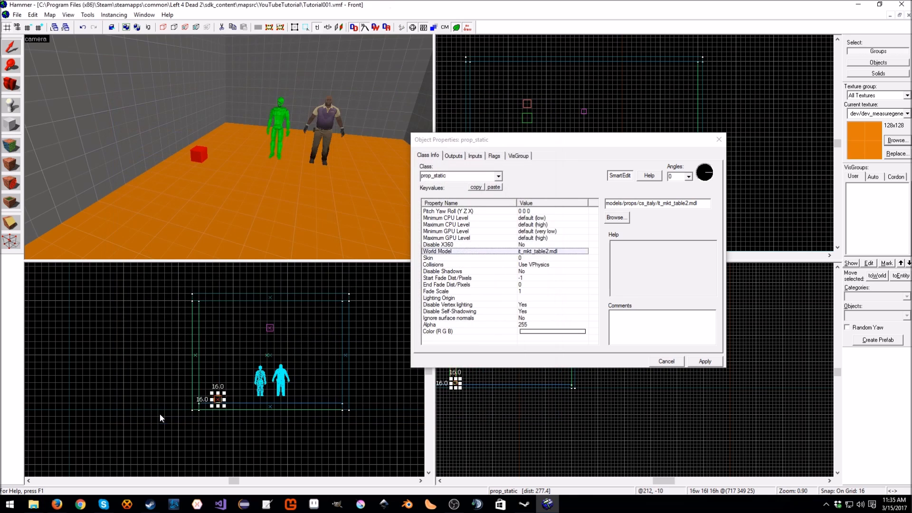
click(712, 364)
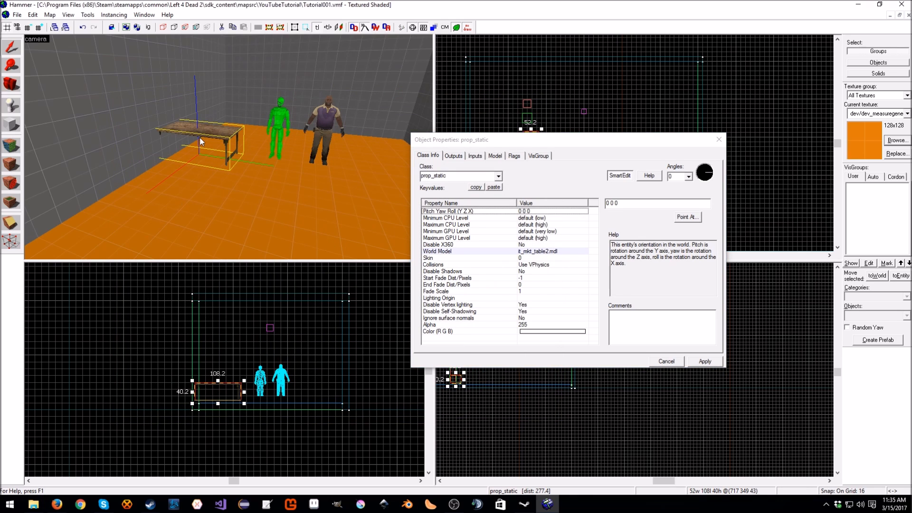
Close the prop's properties and move the table against the back wall behind the two figures in the top view
scroll(241, 416, up, 5)
scroll(241, 413, up, 3)
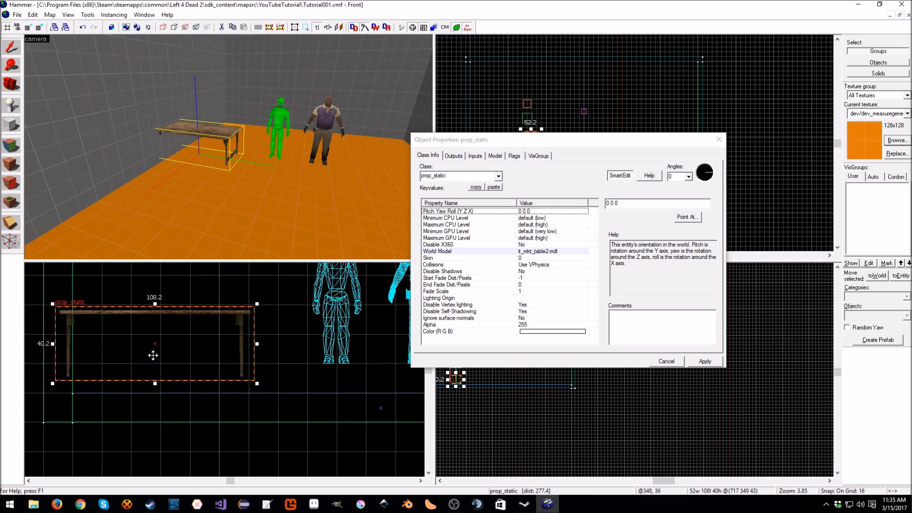
scroll(147, 359, down, 1)
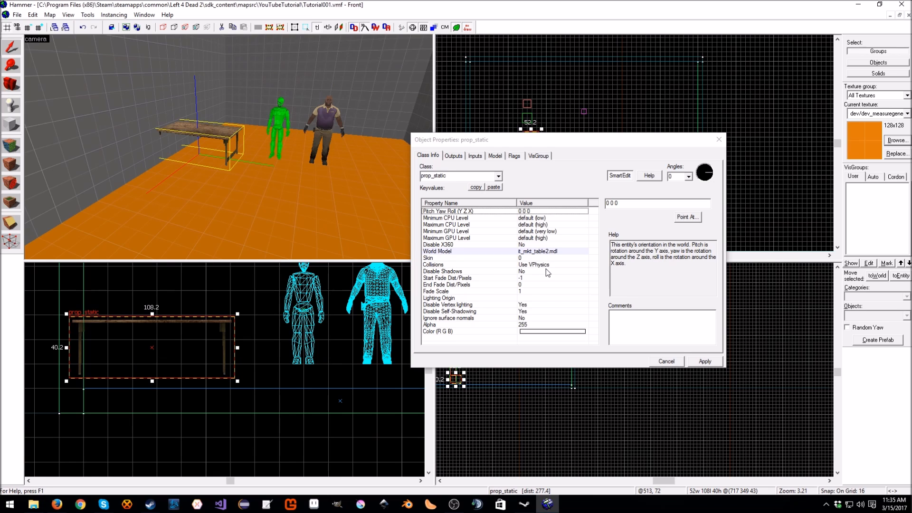
click(705, 361)
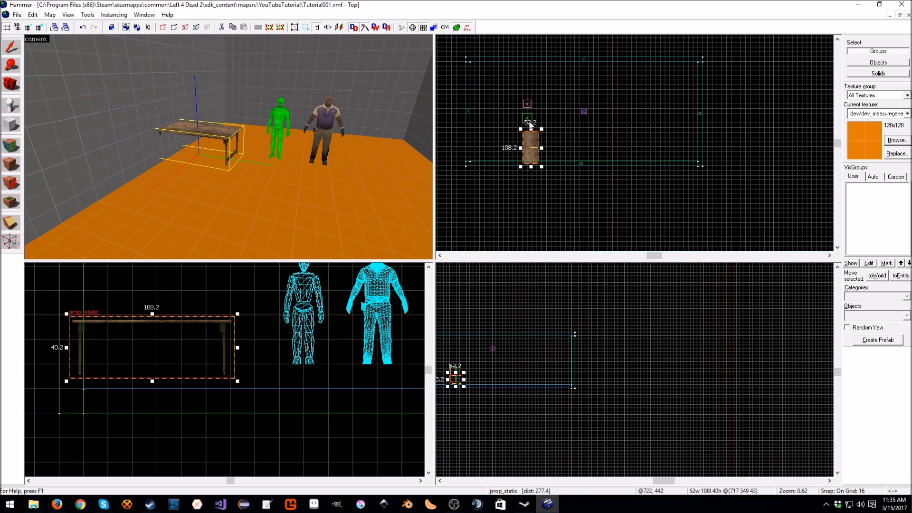
scroll(549, 176, up, 3)
scroll(550, 176, down, 2)
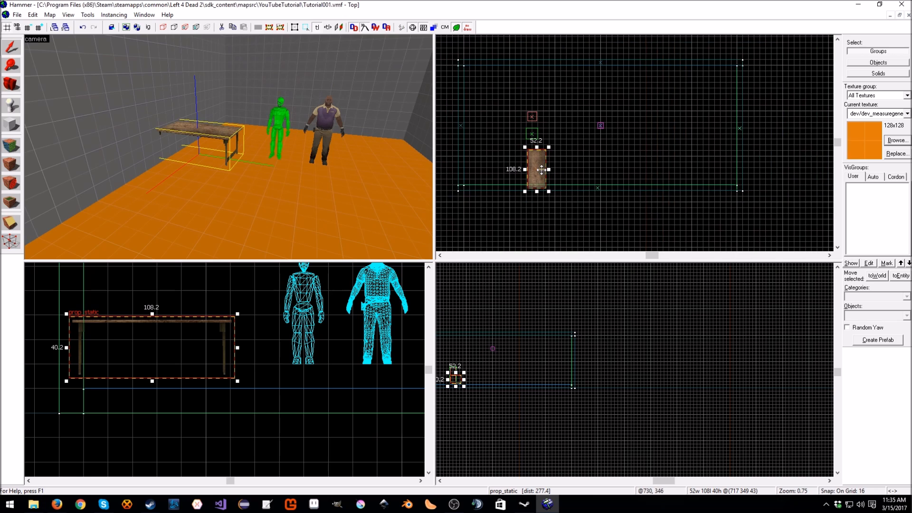
drag(538, 169, 475, 128)
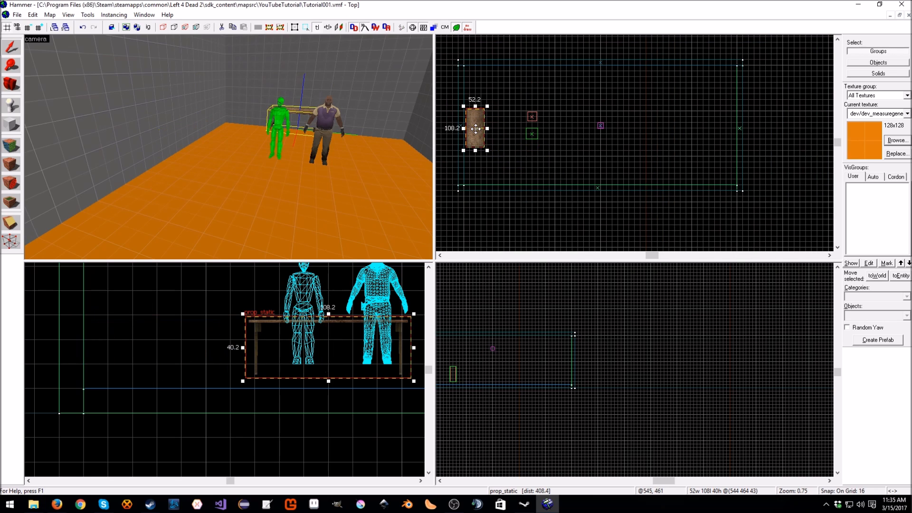
Reduce the grid size to 1 and lower the table onto the floor, snug against the back wall, in the side view
key(z)
key(w)
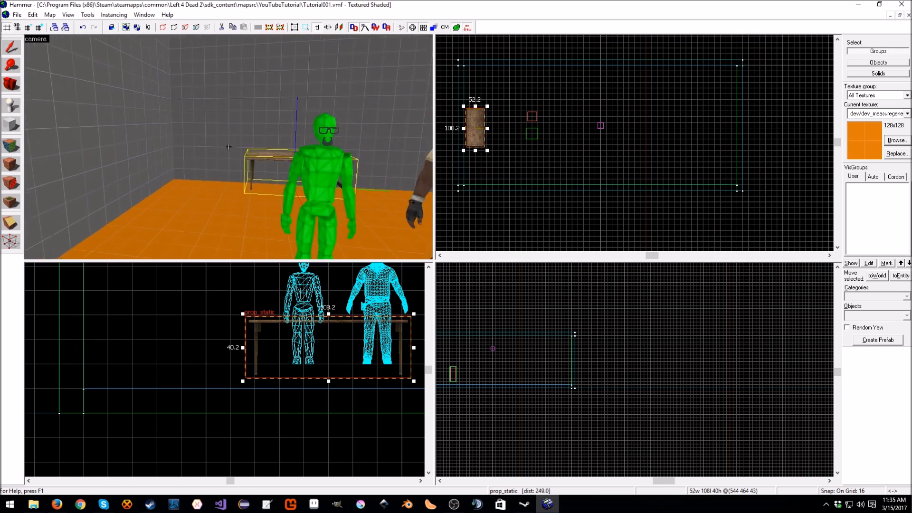
key(s)
key(w)
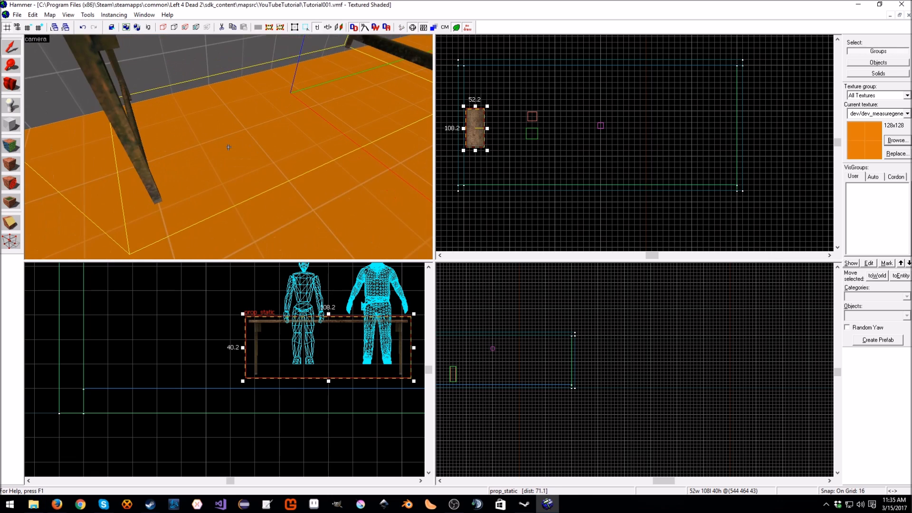
key(s)
key(z)
scroll(463, 364, up, 3)
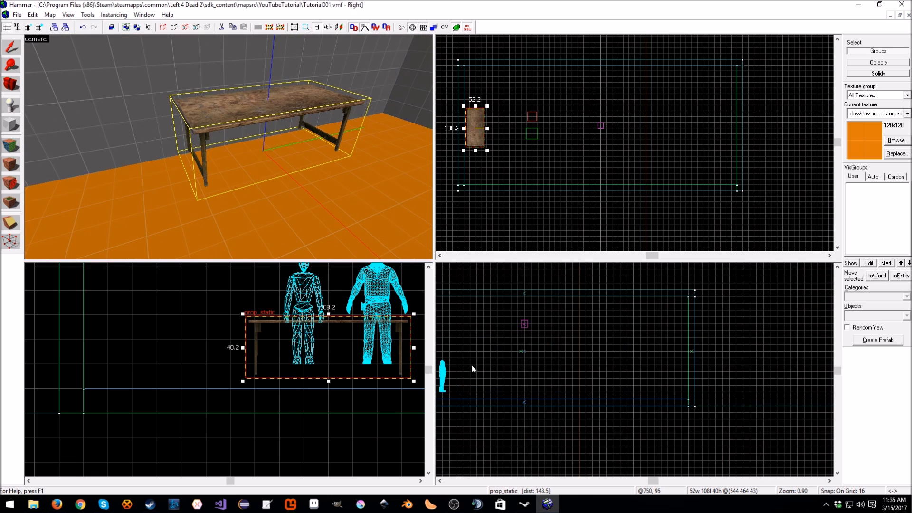
scroll(460, 379, down, 8)
key(Down)
key(Left)
key(Left)
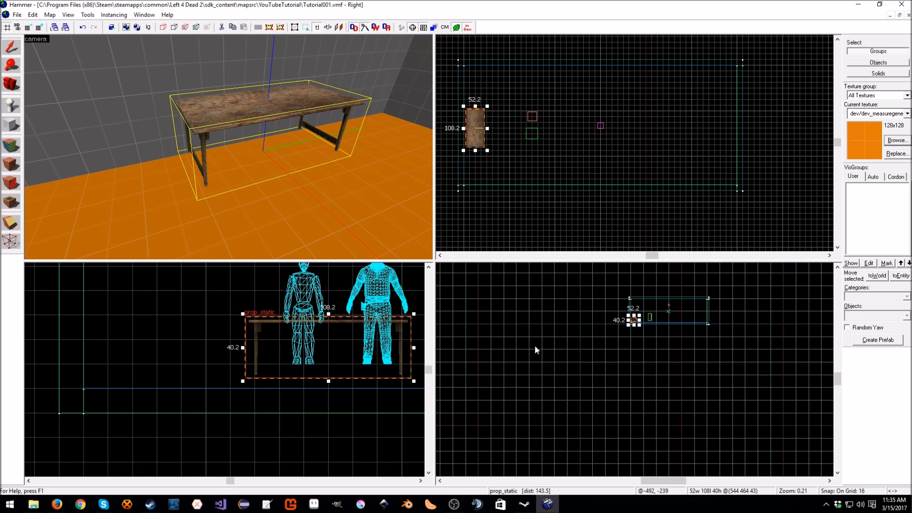
scroll(603, 319, up, 5)
scroll(606, 318, up, 10)
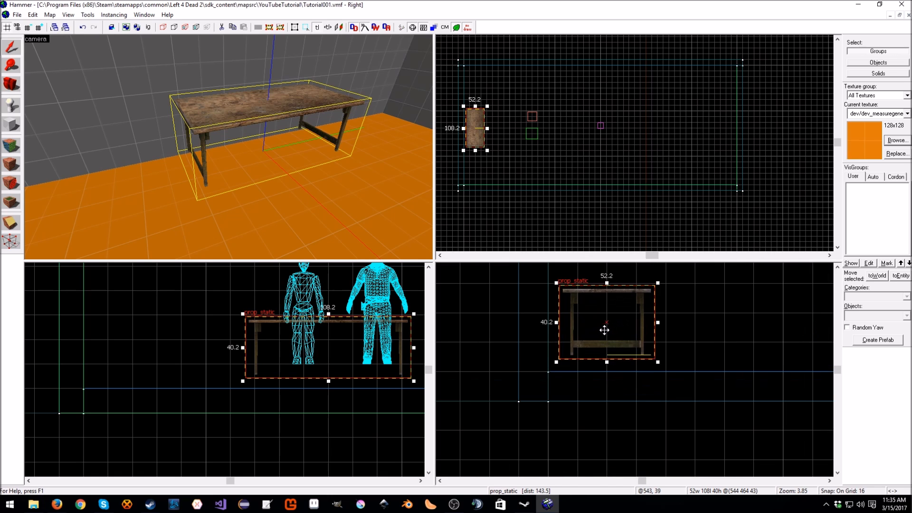
key(bracketleft)
key(bracketleft)
key(bracketleft)
key(bracketleft)
drag(602, 327, 572, 360)
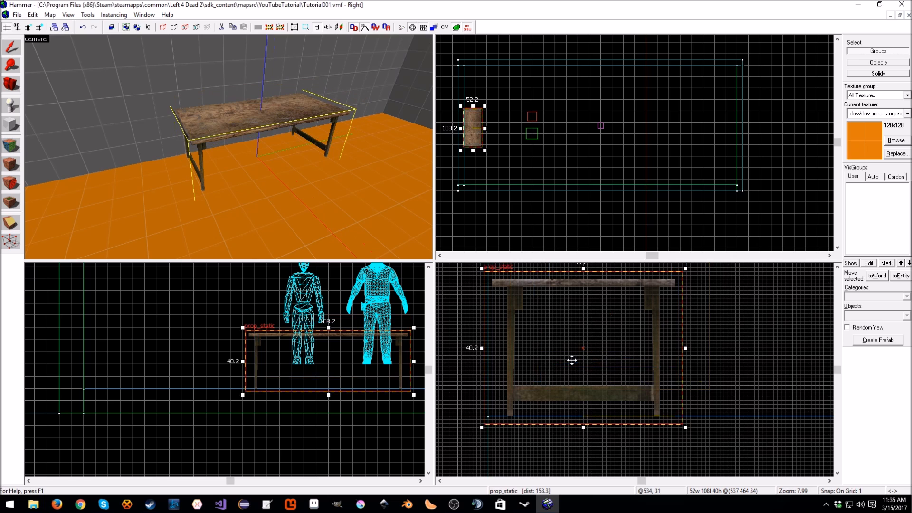
Coarsen the grid by three increments and return it to a size of 1
key(bracketright)
key(bracketright)
key(bracketright)
key(bracketleft)
key(bracketleft)
key(bracketleft)
Move the table along the back wall and paste a copy of it
scroll(472, 128, up, 2)
drag(472, 127, 474, 164)
drag(590, 356, 586, 353)
key(ctrl+c)
key(ctrl+v)
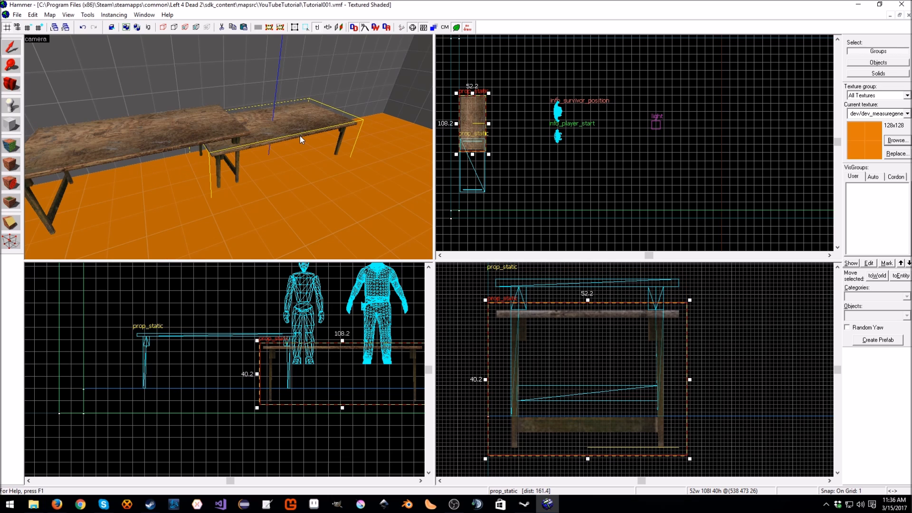
Raise the pasted table in the side view until it stands on the floor level with the original table
key(Up)
key(Down)
mouse_move(613, 391)
mouse_down()
mouse_move(613, 358)
mouse_move(612, 391)
mouse_up()
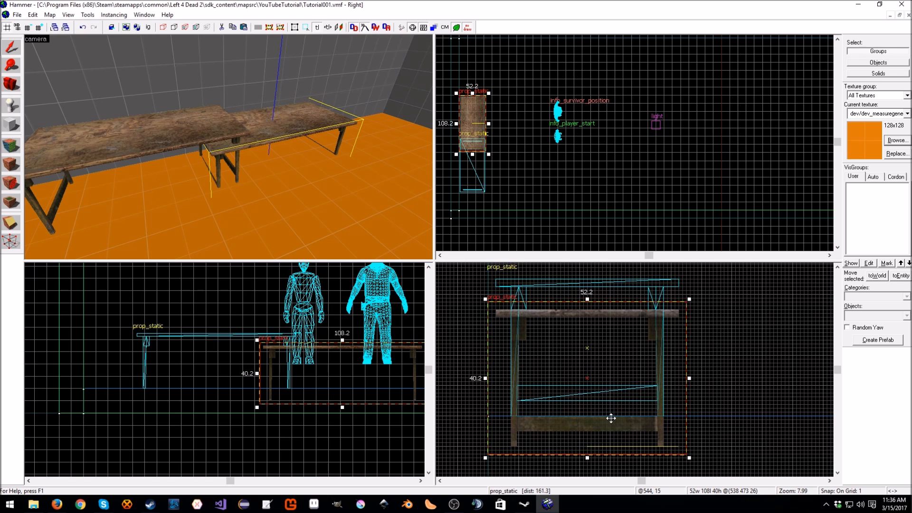
drag(594, 361, 593, 331)
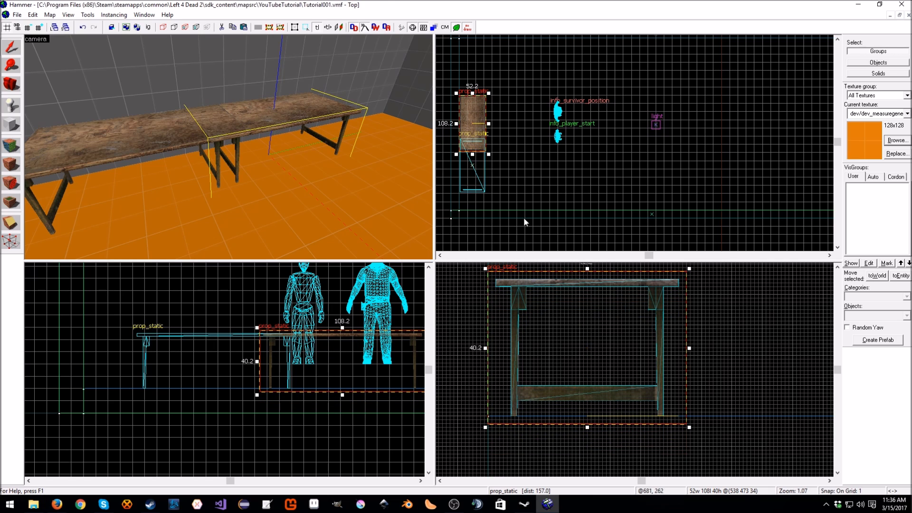
Shift the pasted table along the wall in the top view so both tables stand end to end without overlapping
scroll(478, 134, up, 6)
drag(478, 134, 486, 103)
key(z)
key(w)
key(s)
key(w)
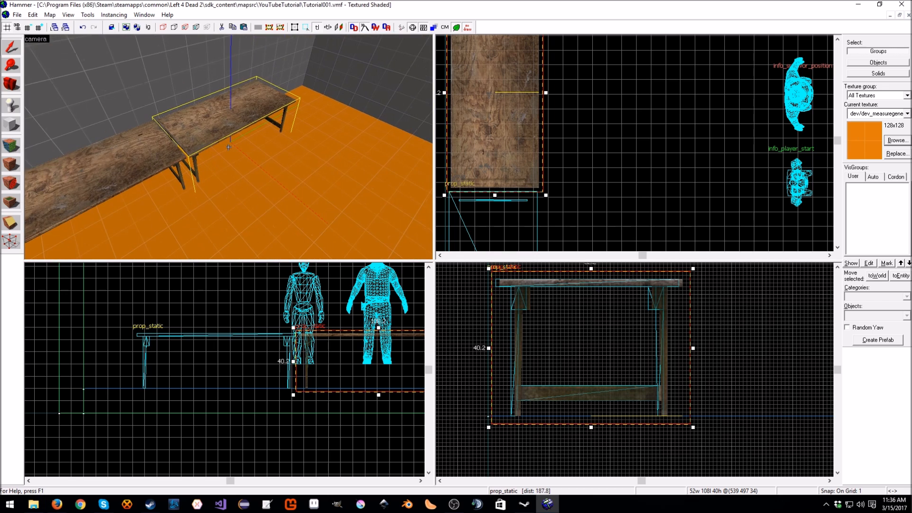
key(w)
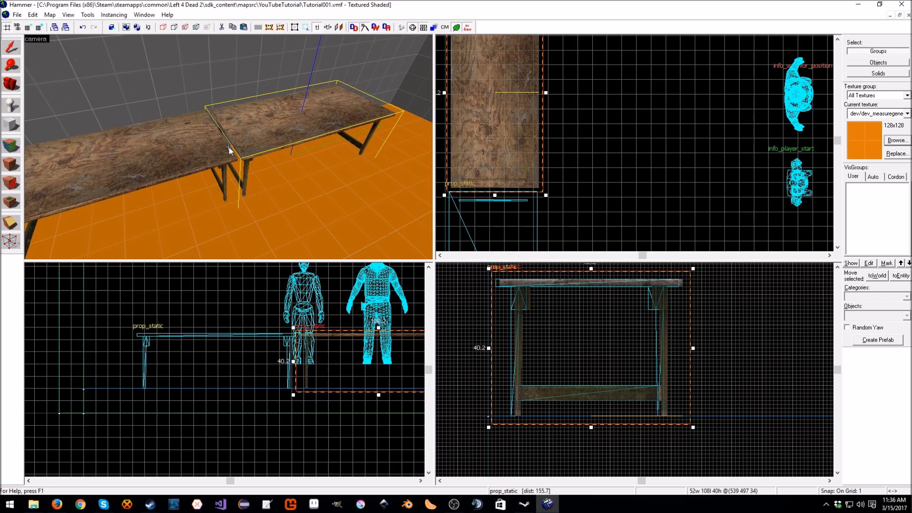
Place a weapon_ammo_spawn entity on the floor in front of the tables and move it above the pasted table's top
click(15, 104)
click(8, 48)
click(12, 104)
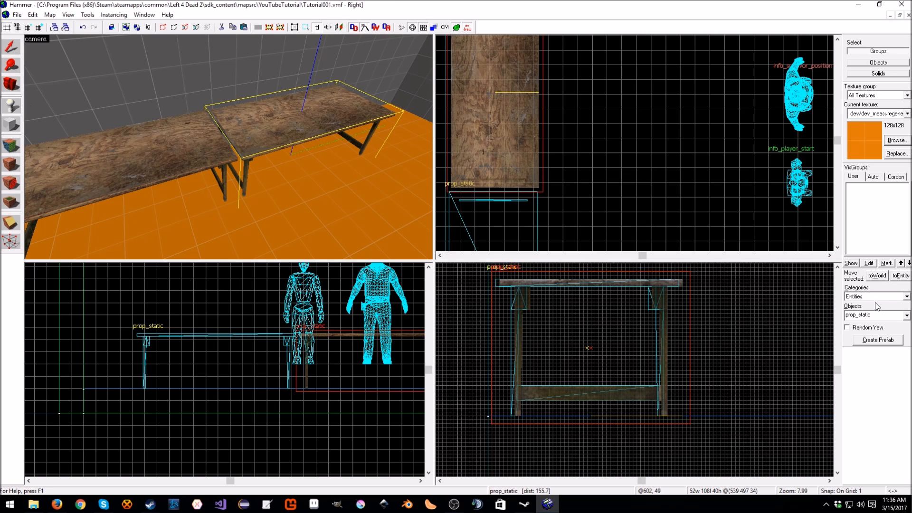
click(878, 314)
text(ammo)
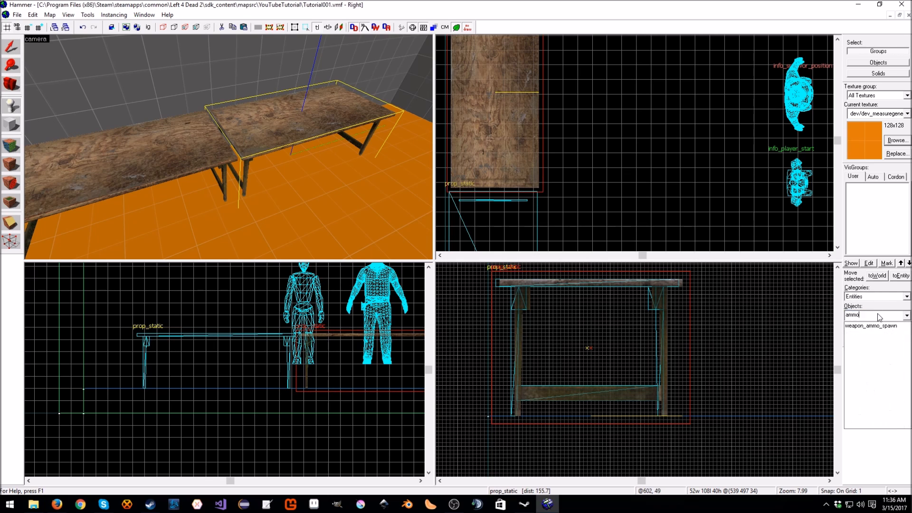
click(868, 327)
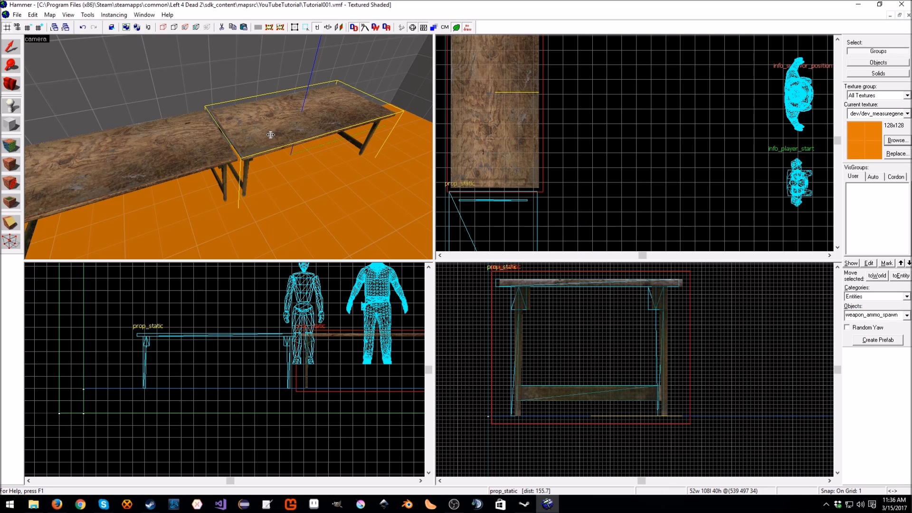
click(291, 207)
click(10, 49)
drag(744, 384, 591, 285)
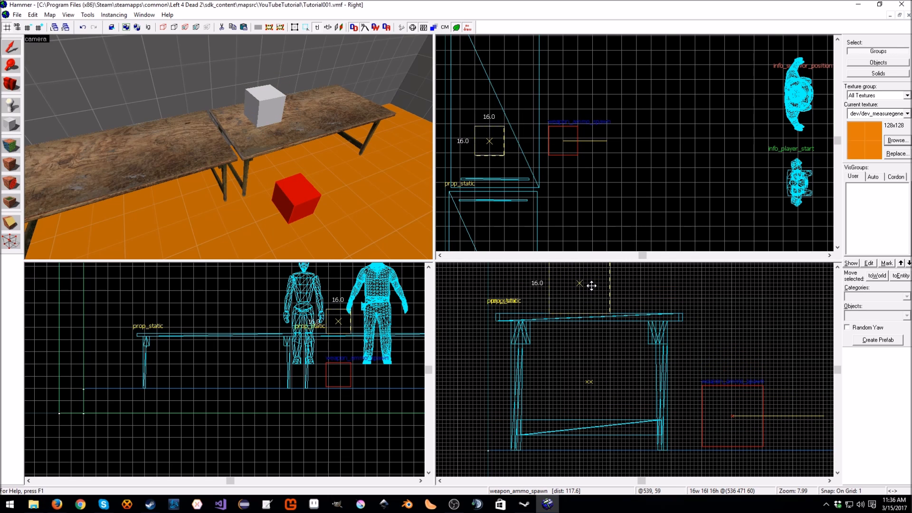
Open the ammo spawn's object properties, browse for its World Model and filter the models by "ammo"
right_click(489, 131)
click(546, 337)
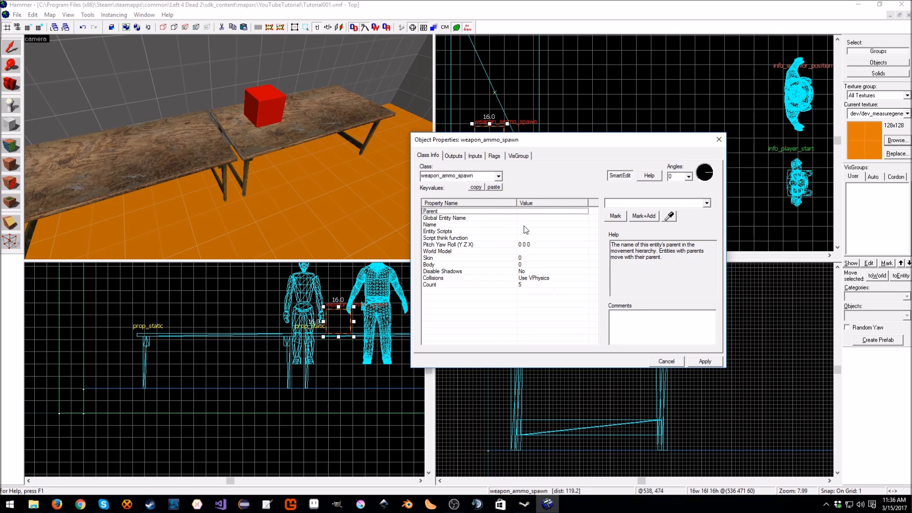
click(533, 251)
click(617, 218)
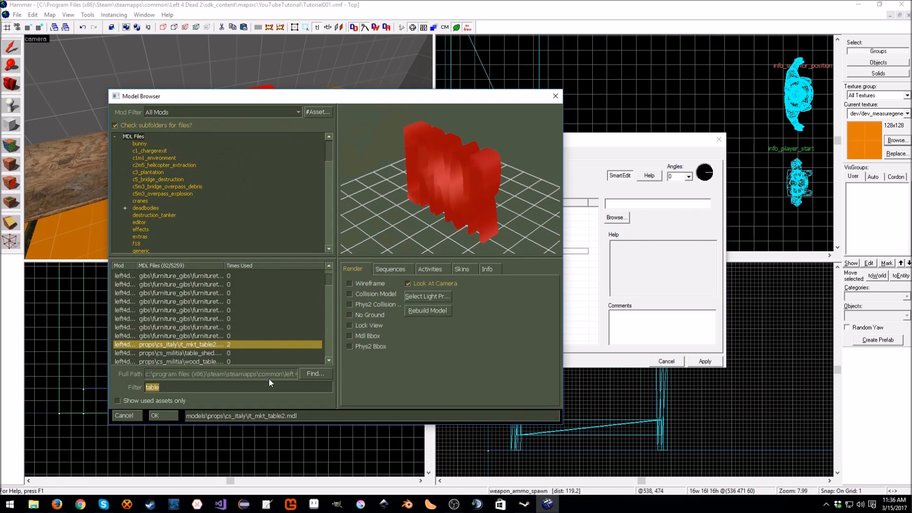
text(ammo)
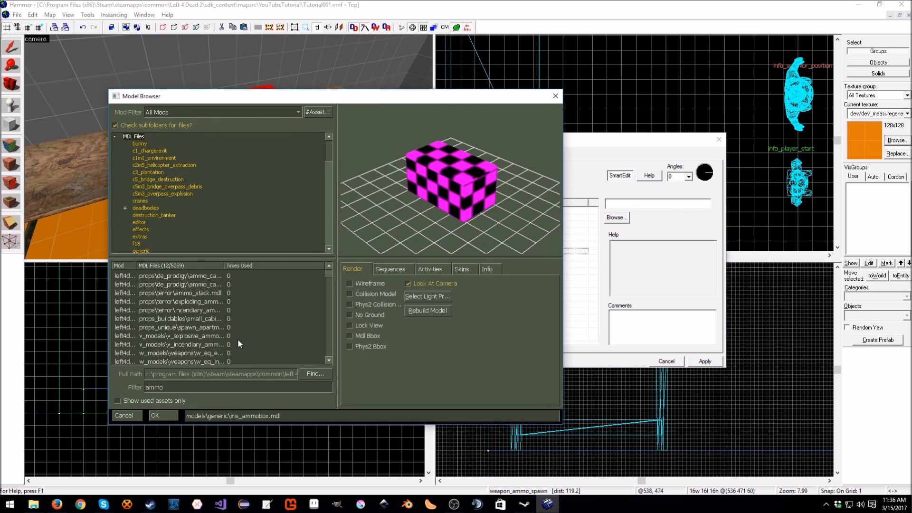
Preview the ammo models, assign models/props/terror/ammo_stack.mdl as the World Model, apply it and close the properties
click(215, 284)
key(Down)
key(Down)
key(Up)
key(Down)
key(Down)
key(Down)
key(Down)
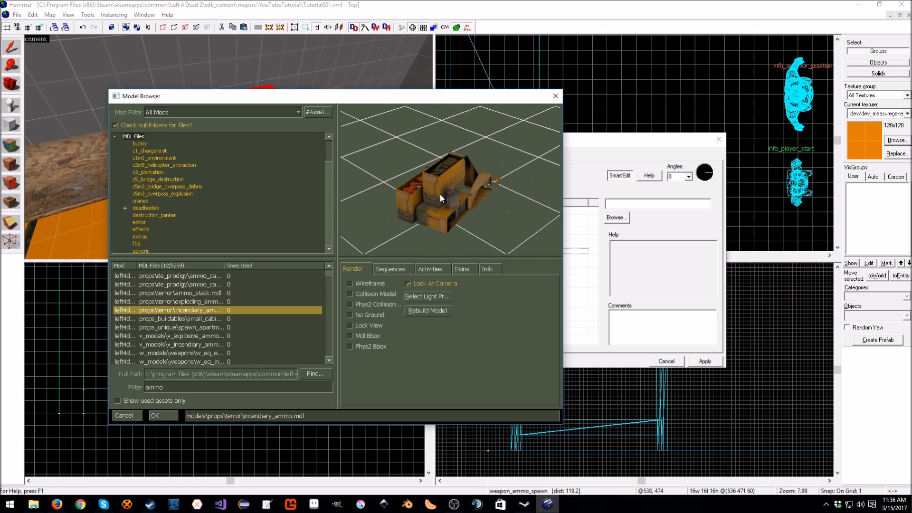
key(Up)
key(Up)
key(Up)
key(Up)
click(163, 416)
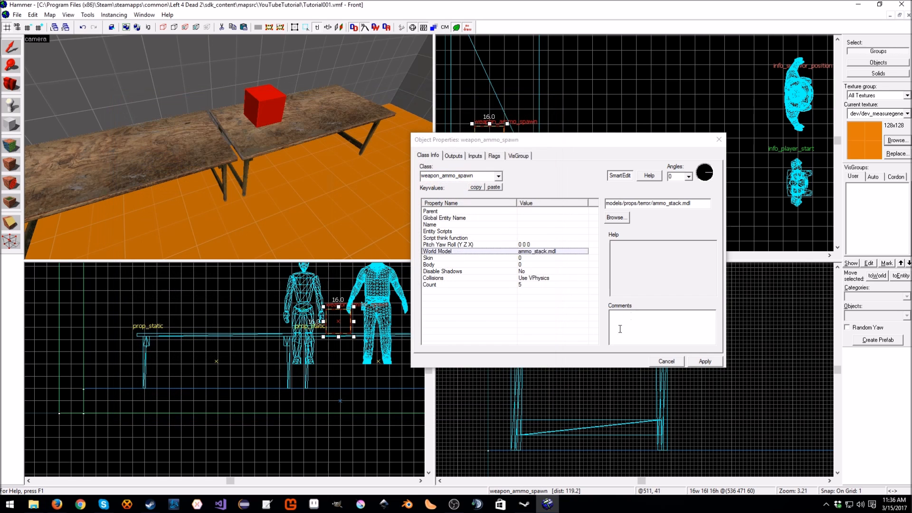
click(705, 361)
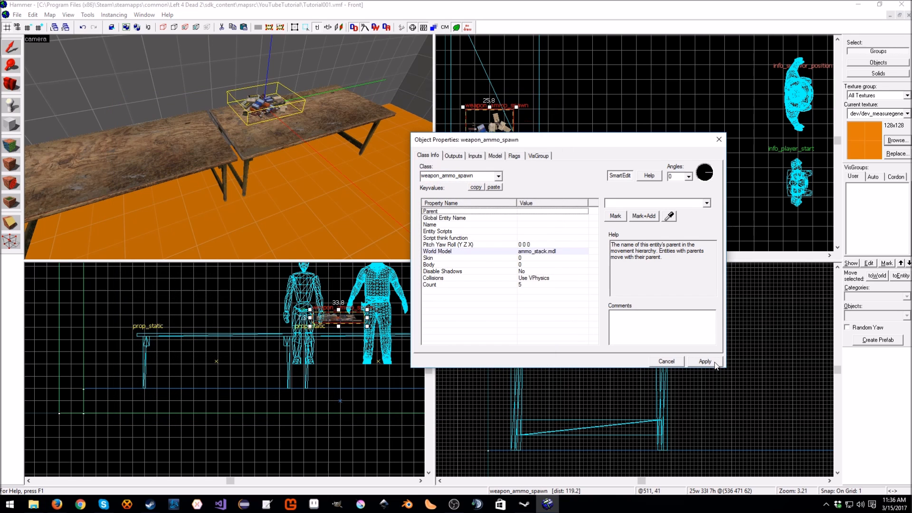
click(675, 362)
Lower the ammo pile in the side view until it rests on the tabletop, and check its fit in 3D
scroll(582, 295, up, 2)
drag(582, 295, 587, 305)
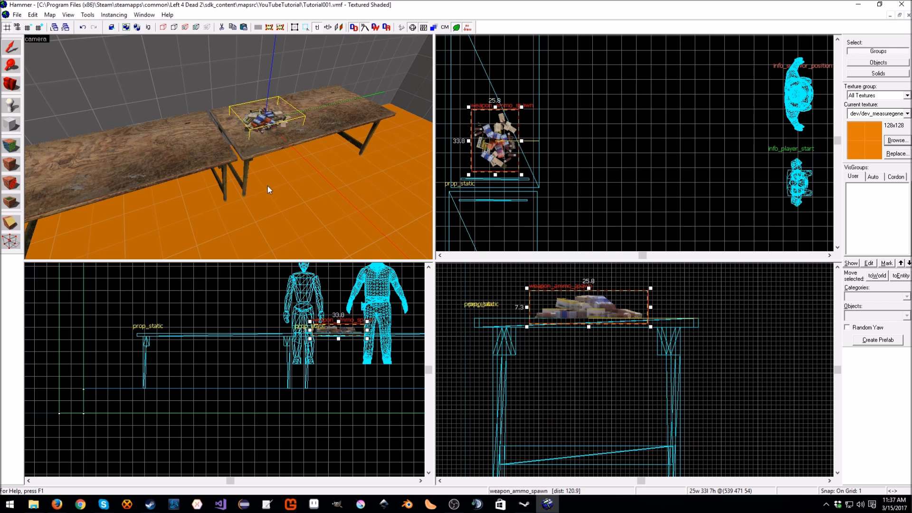
key(z)
key(w)
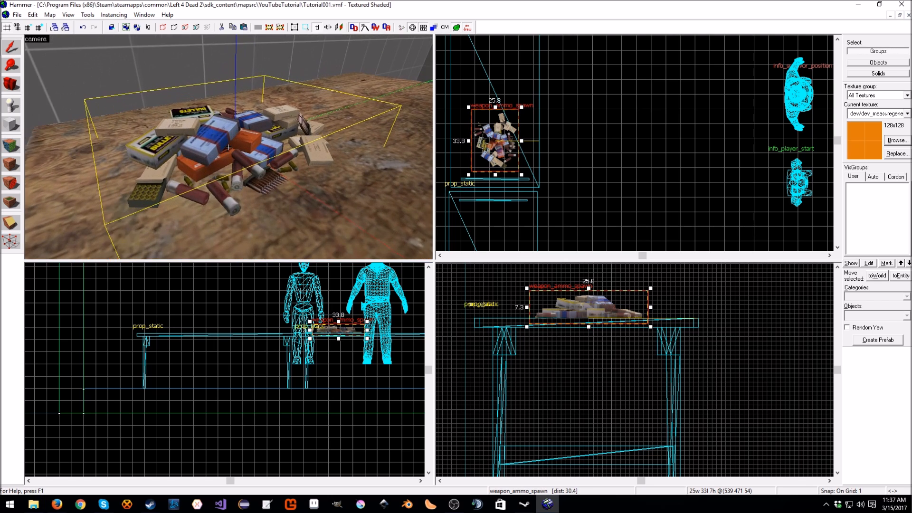
key(d)
key(s)
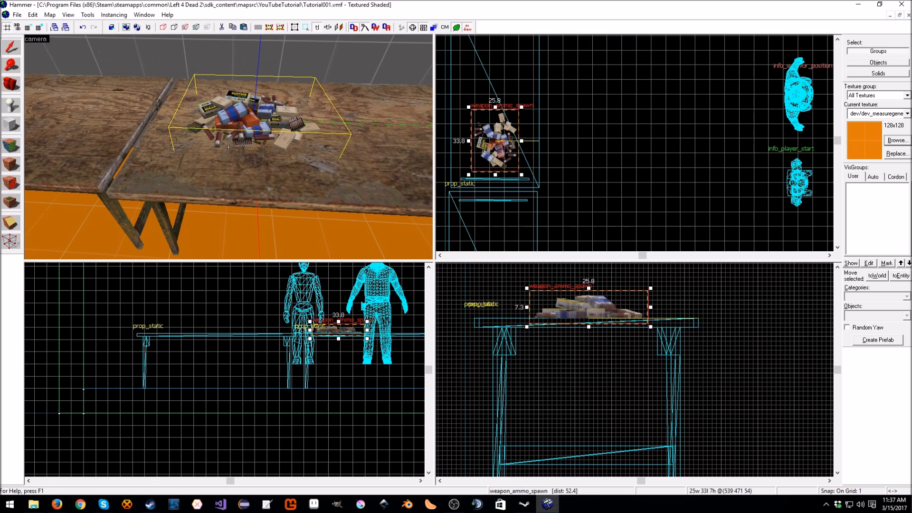
Try moving the ammo pile past the table's front edge in the top view and undo the move
click(490, 131)
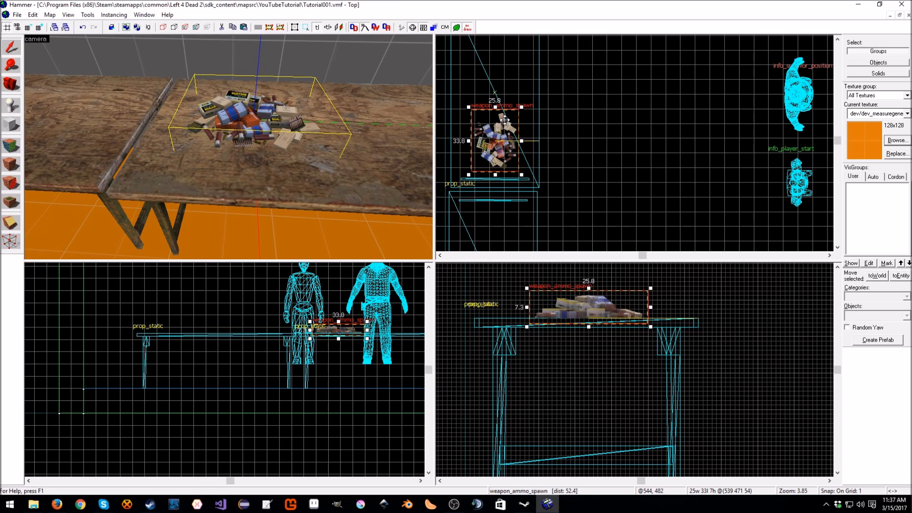
scroll(475, 122, up, 3)
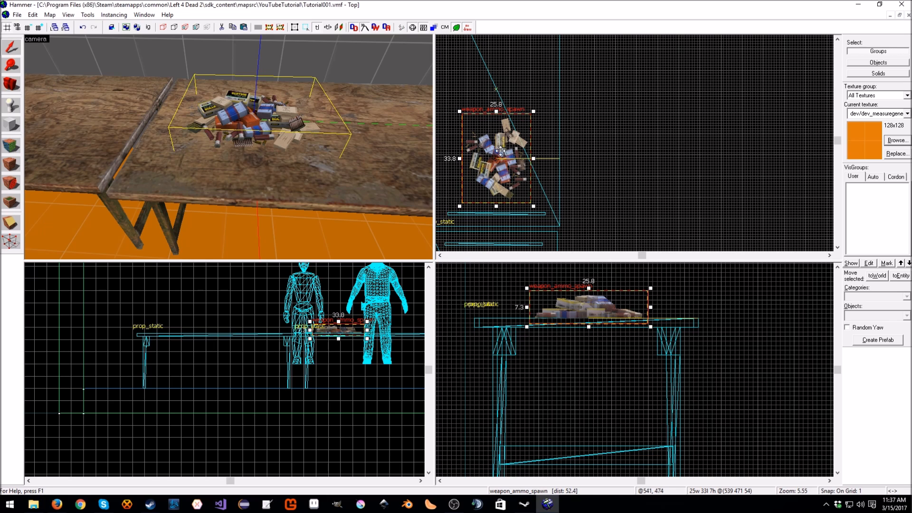
drag(534, 157, 584, 158)
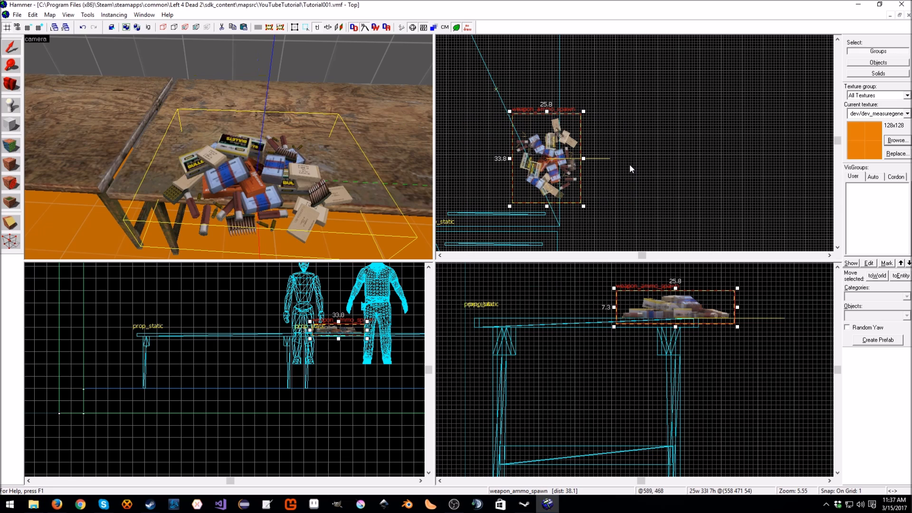
key(ctrl+z)
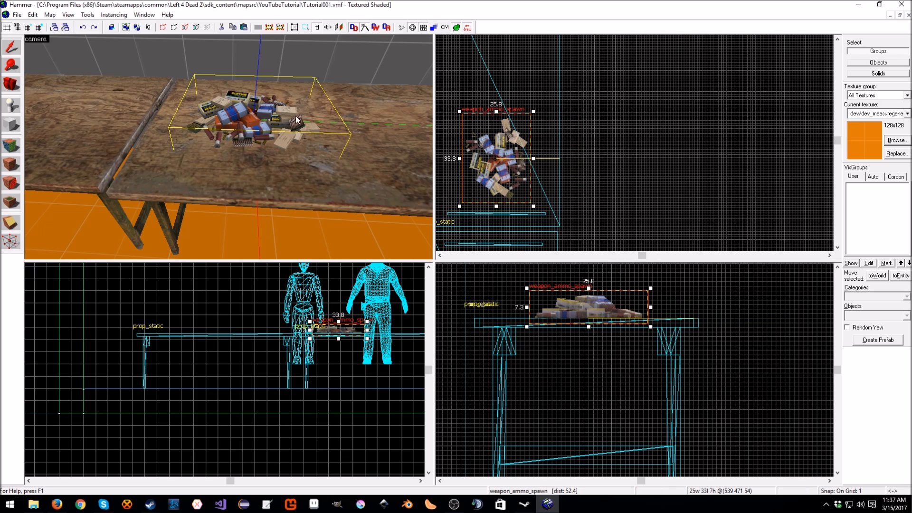
Switch the ammo pile to rotation handles and rotate it in the top view to a yaw of about 122 degrees
click(509, 147)
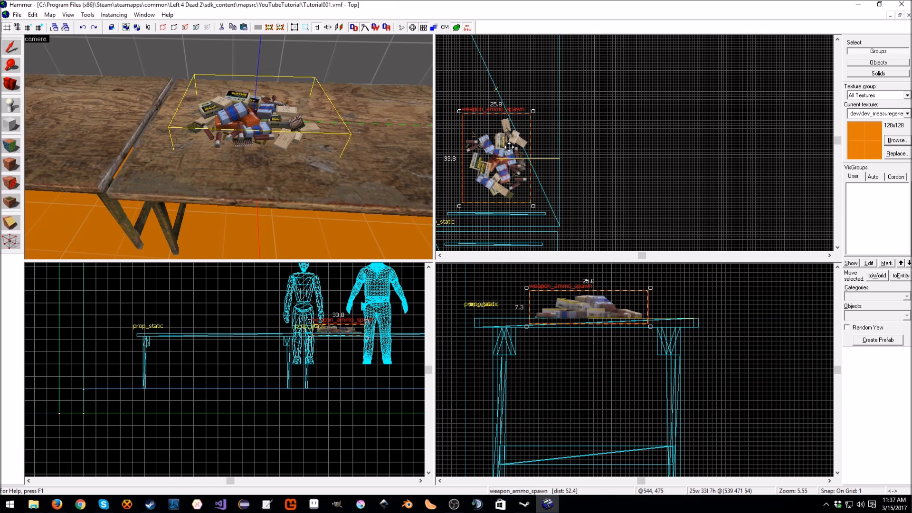
drag(532, 110, 551, 78)
key(ctrl+z)
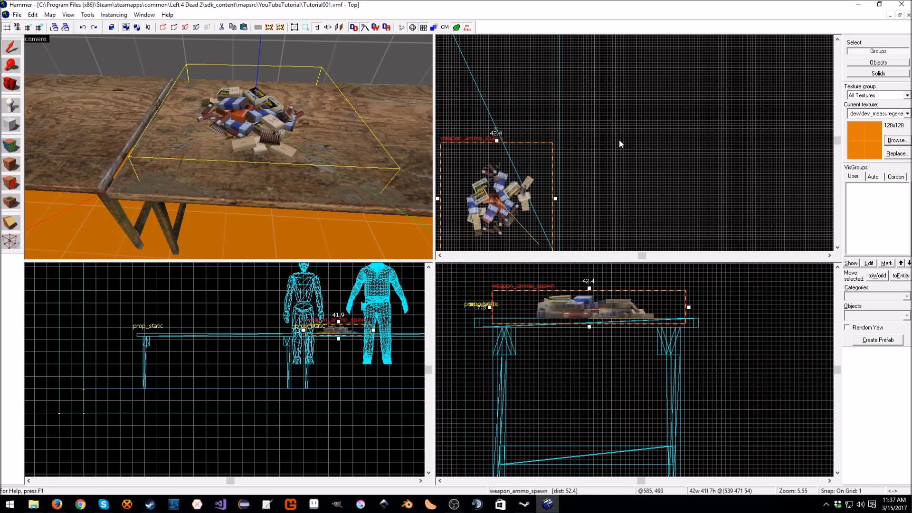
click(484, 203)
drag(554, 139, 518, 223)
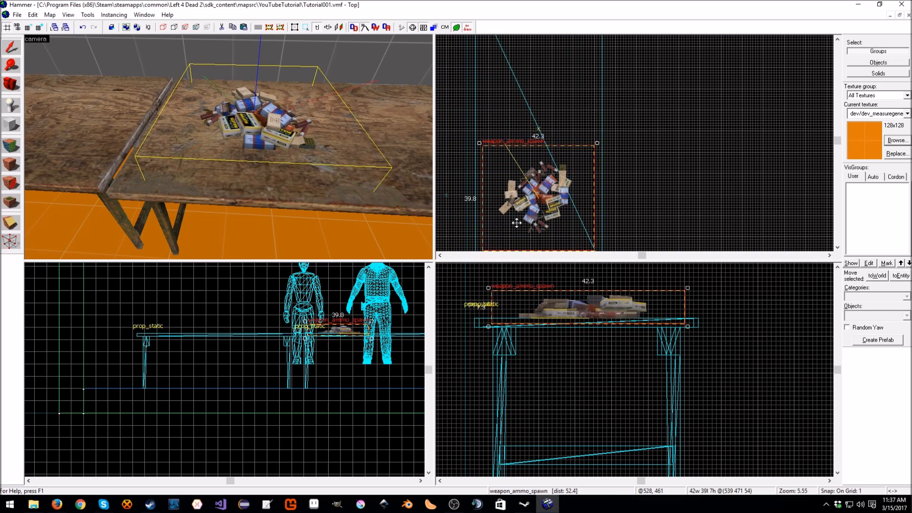
Open the ammo pile's object properties, set Pitch Yaw Roll to 0 90 0 and apply it
double_click(266, 120)
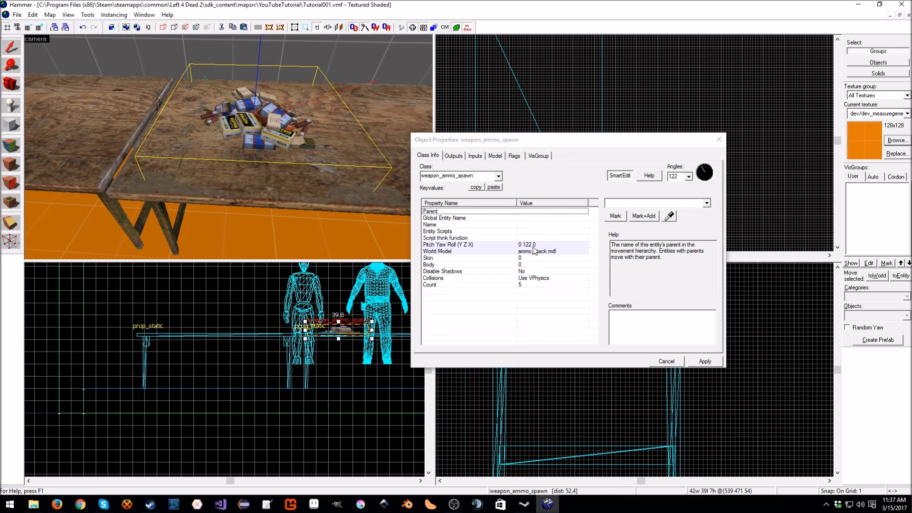
click(473, 245)
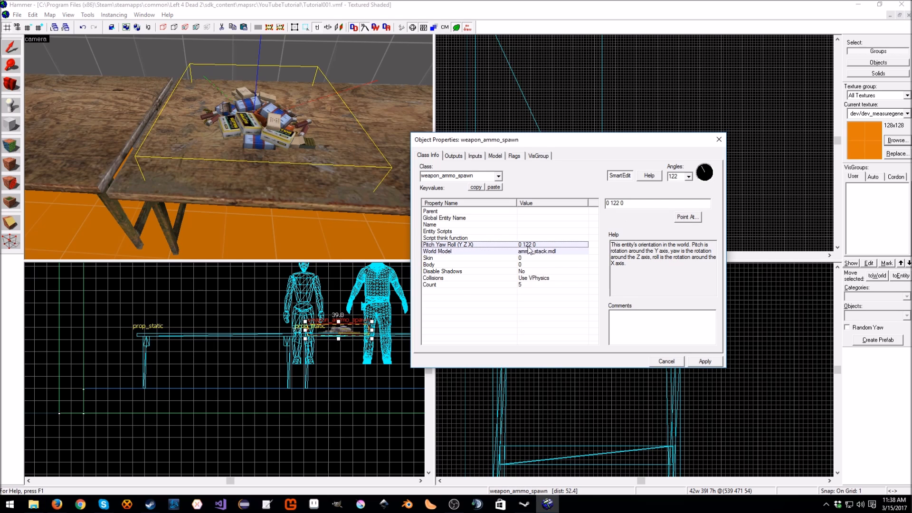
key(BackSpace)
key(BackSpace)
key(BackSpace)
text(90)
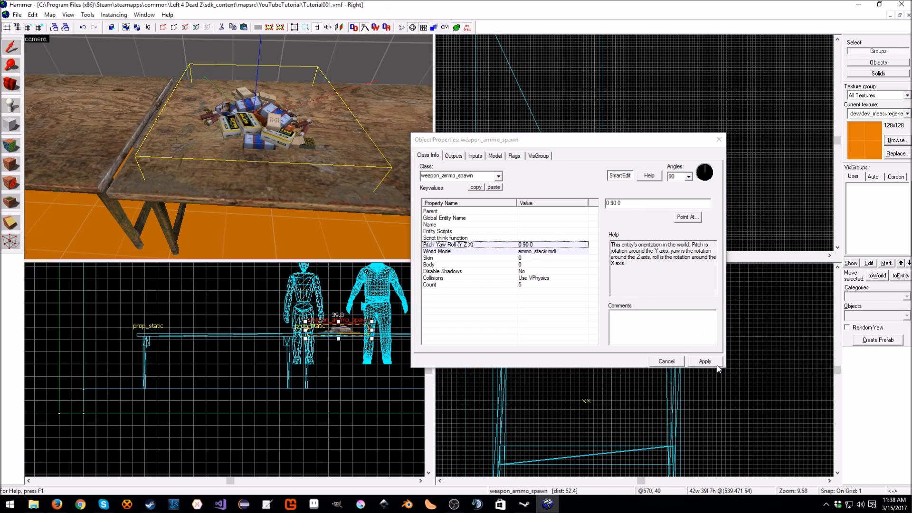
click(715, 365)
Set the ammo pile's Pitch Yaw Roll to 0 122 0, apply it and close the object properties
click(617, 203)
key(BackSpace)
key(BackSpace)
text(122)
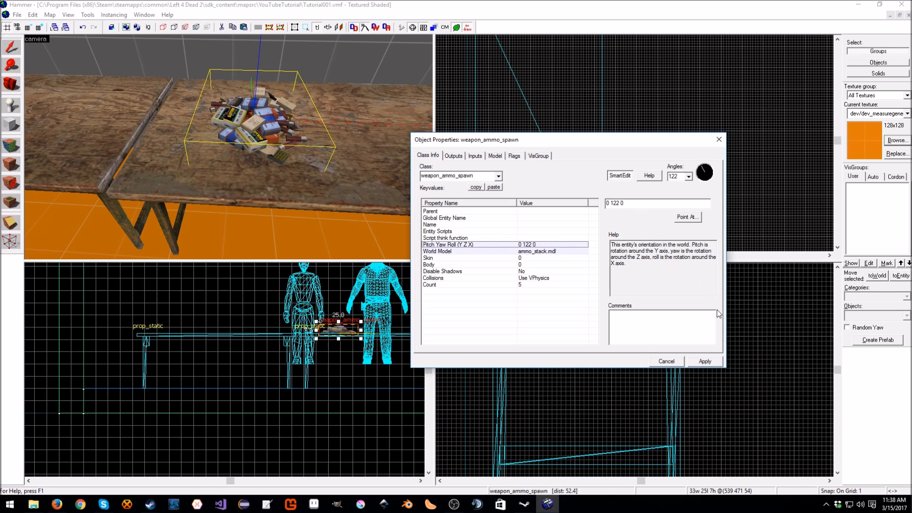
click(705, 361)
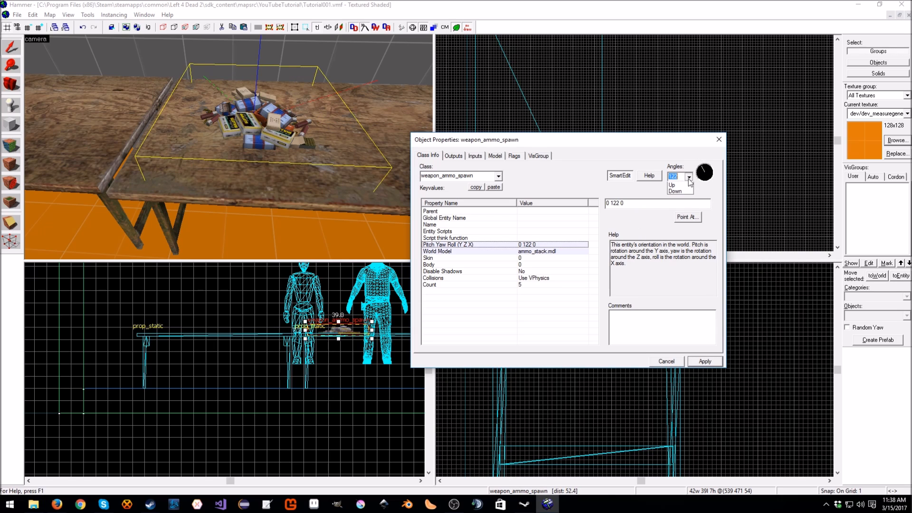
click(718, 139)
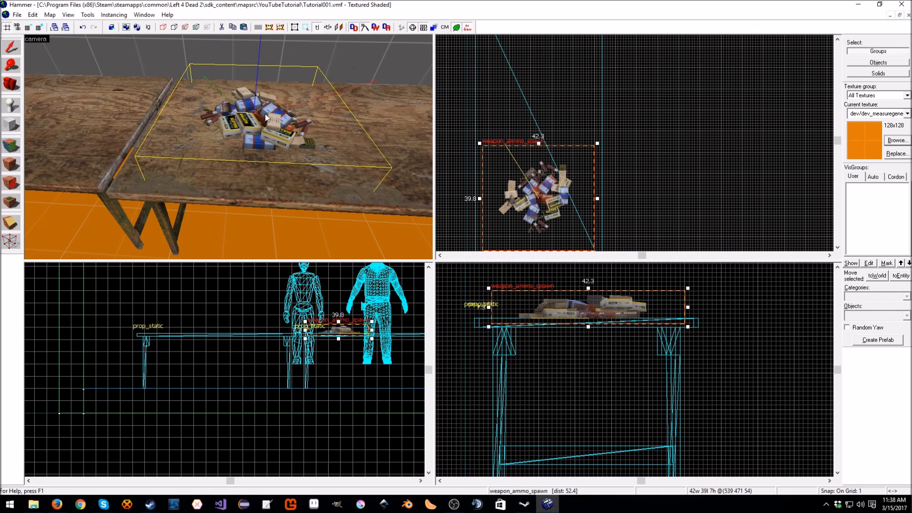
Place a weapon_melee_spawn entity on the table just beyond the ammo pile in the top view and select it
click(19, 107)
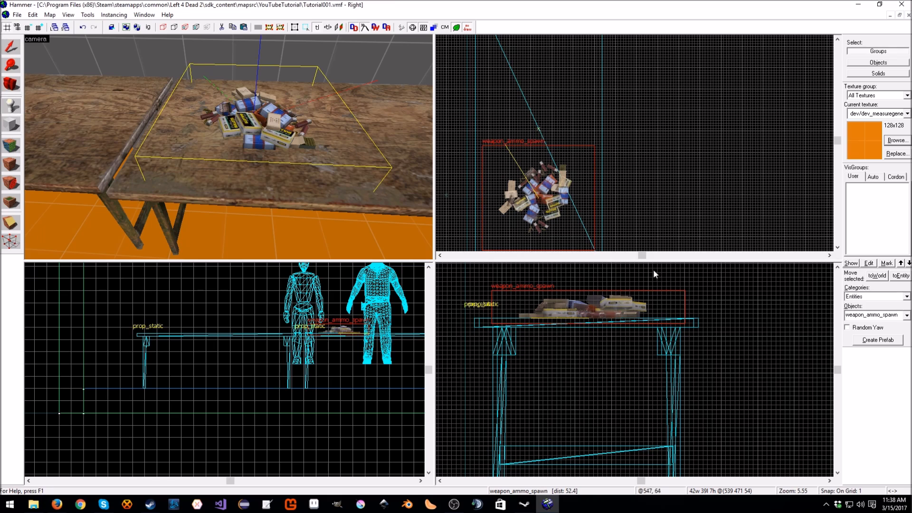
text(weapon)
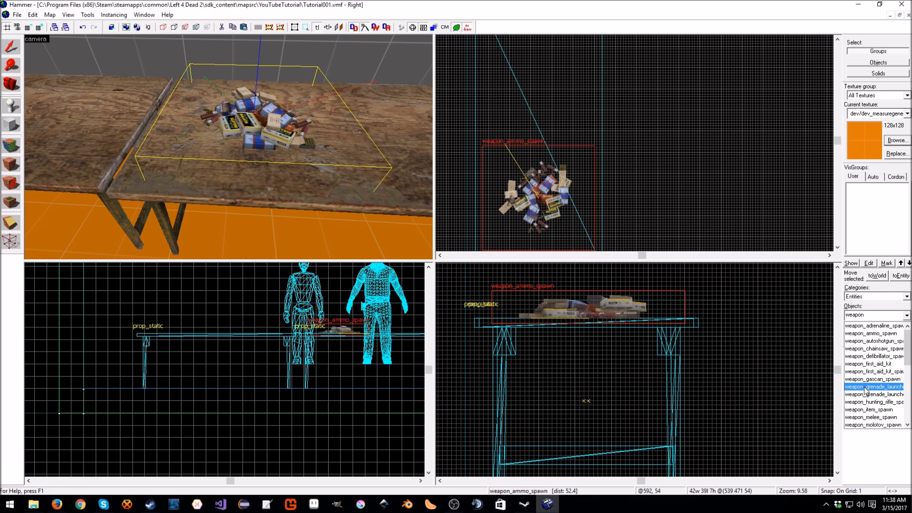
scroll(869, 391, down, 1)
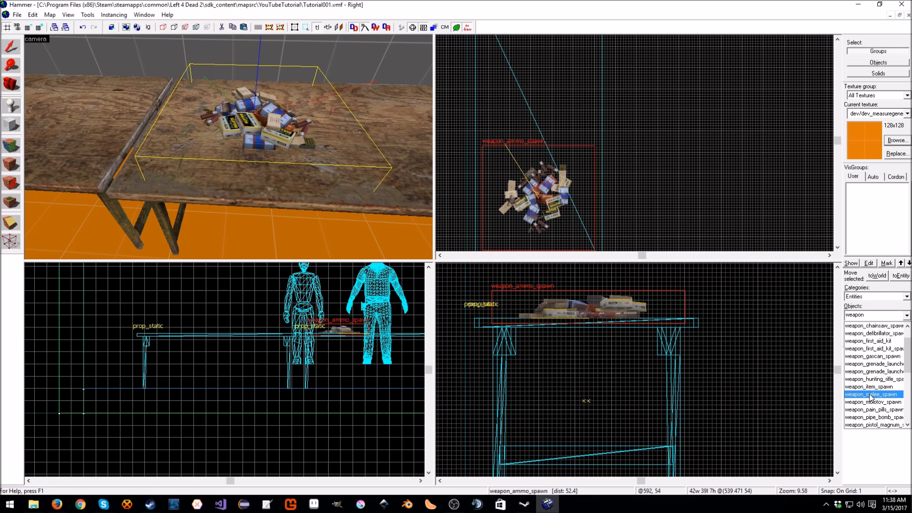
click(870, 394)
click(546, 102)
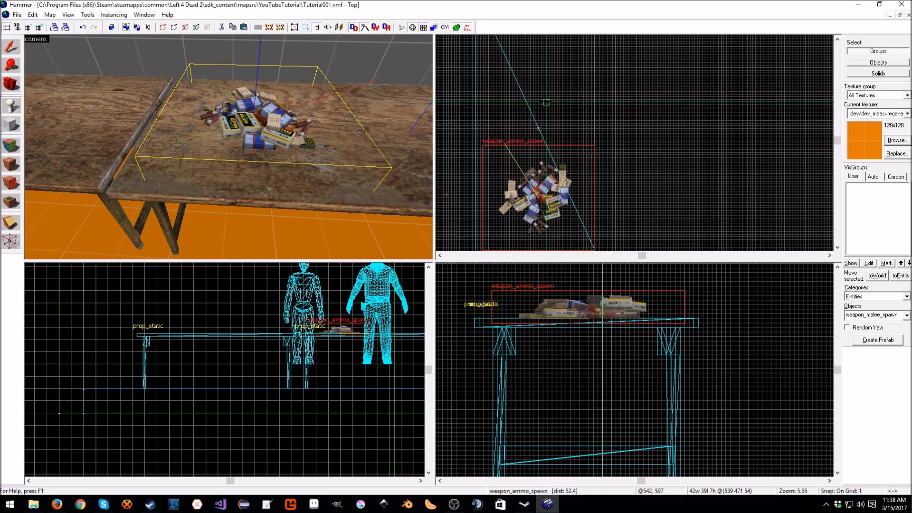
key(Return)
key(shift+s)
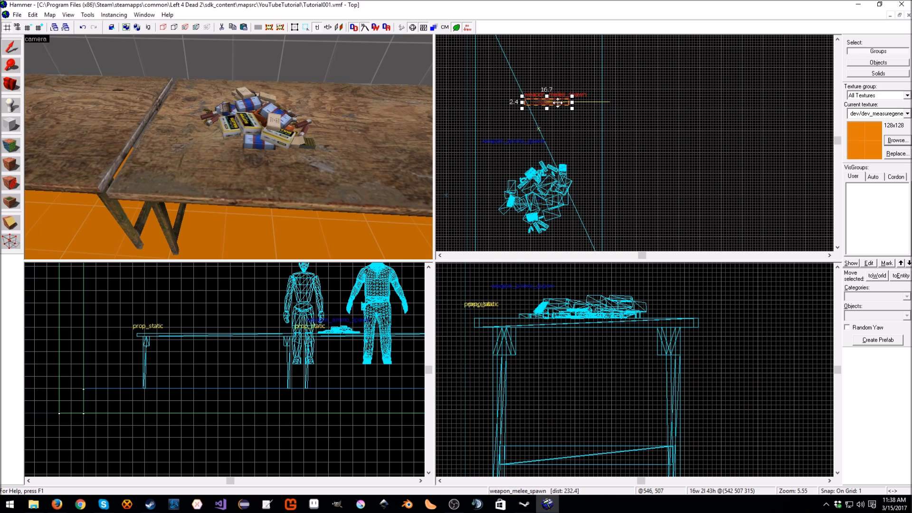
Lower the melee spawn in the side view until it stands at tabletop height, and check it in 3D
scroll(623, 339, down, 6)
scroll(630, 341, down, 2)
drag(563, 275, 563, 357)
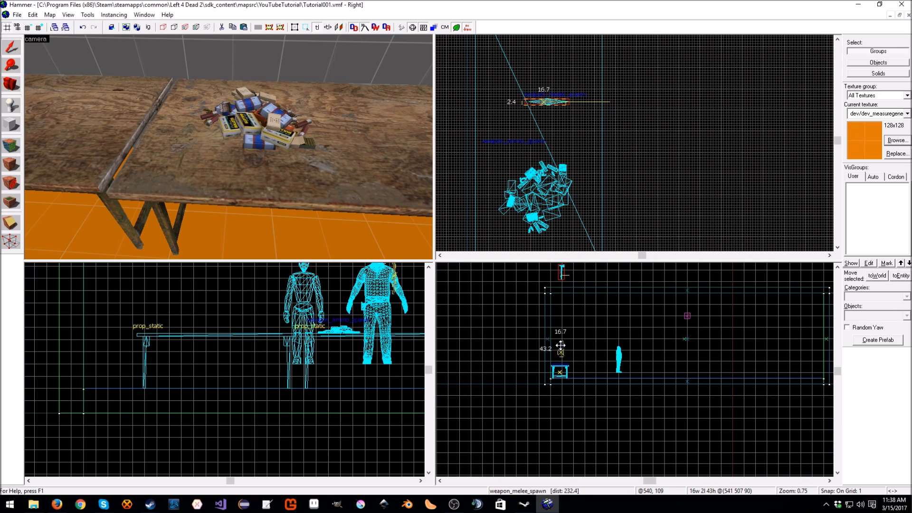
key(z)
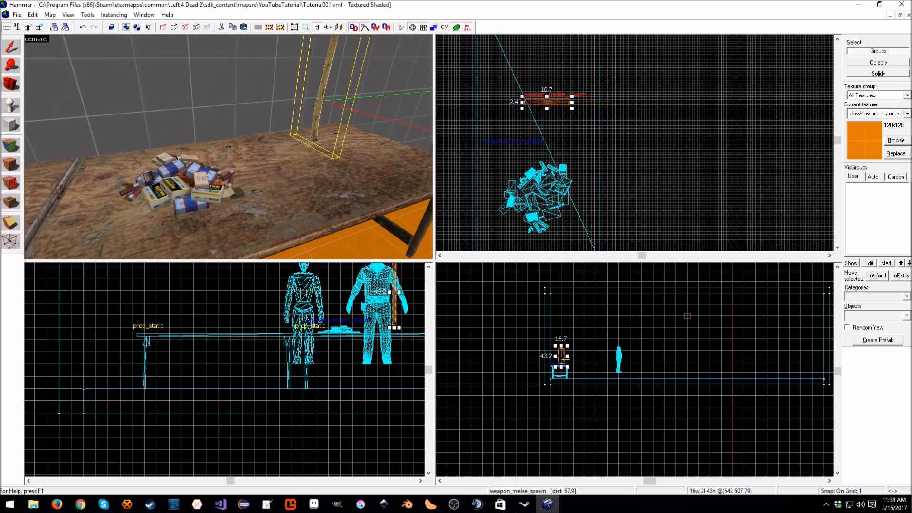
key(s)
key(w)
key(z)
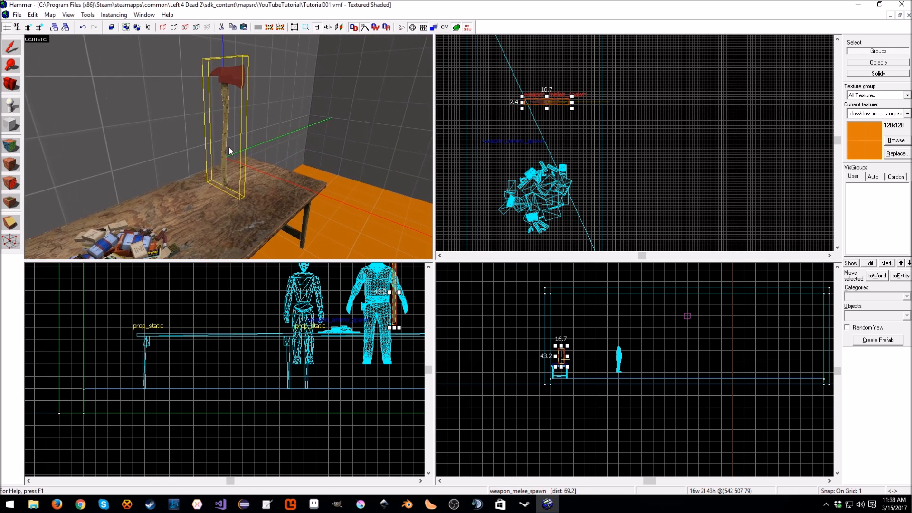
Rotate the axe a quarter turn in the top view and tip it over in the side view so it lies flat
click(545, 104)
drag(573, 109, 553, 73)
scroll(563, 357, up, 4)
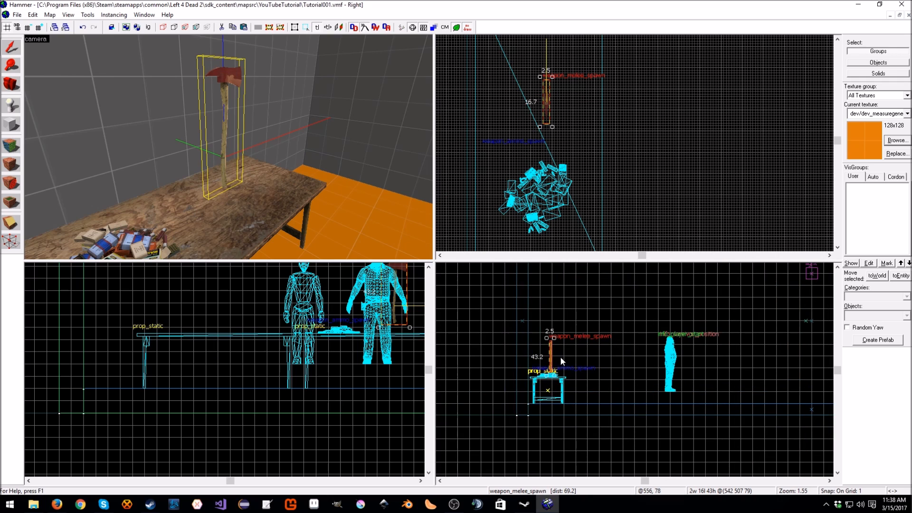
scroll(559, 356, up, 3)
click(551, 353)
drag(552, 387, 598, 368)
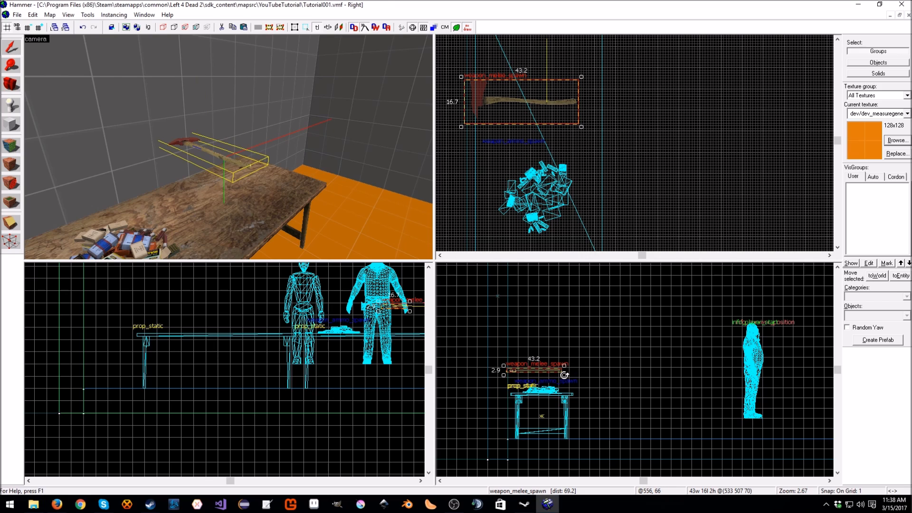
Set the axe's Pitch Yaw Roll to 0.5 90 -90.5 in its object properties and apply it
double_click(193, 140)
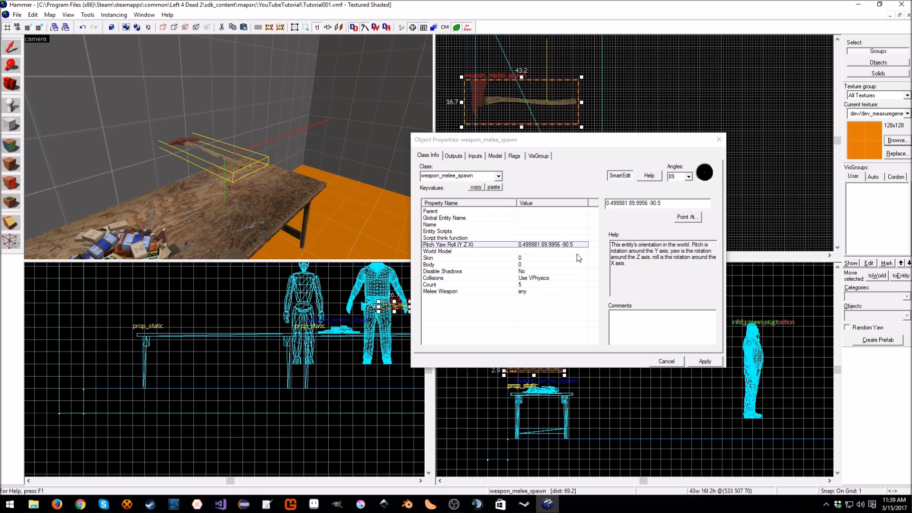
click(630, 203)
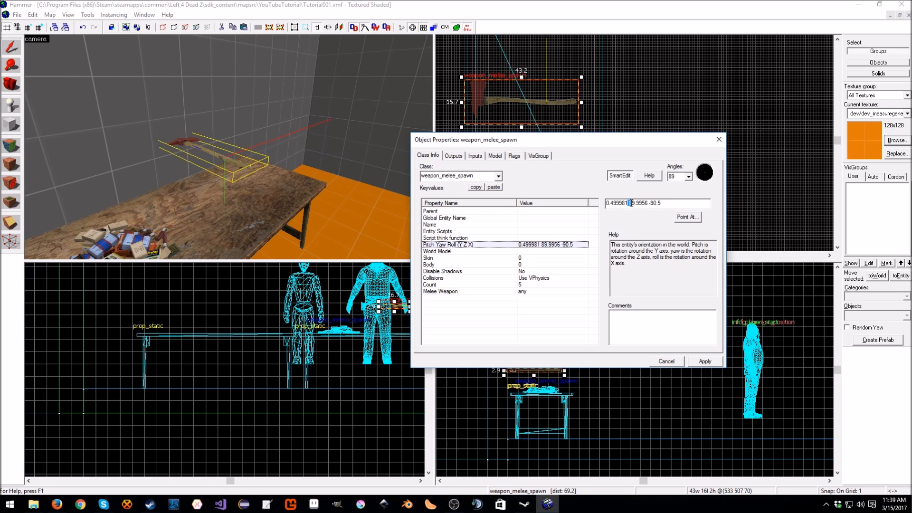
drag(630, 203, 648, 203)
text(90)
drag(628, 204, 600, 203)
text(0.5)
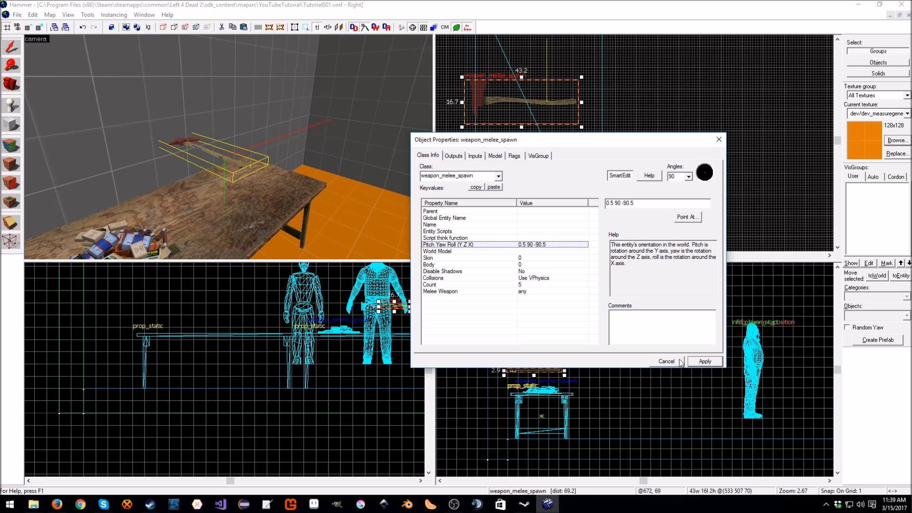
click(711, 362)
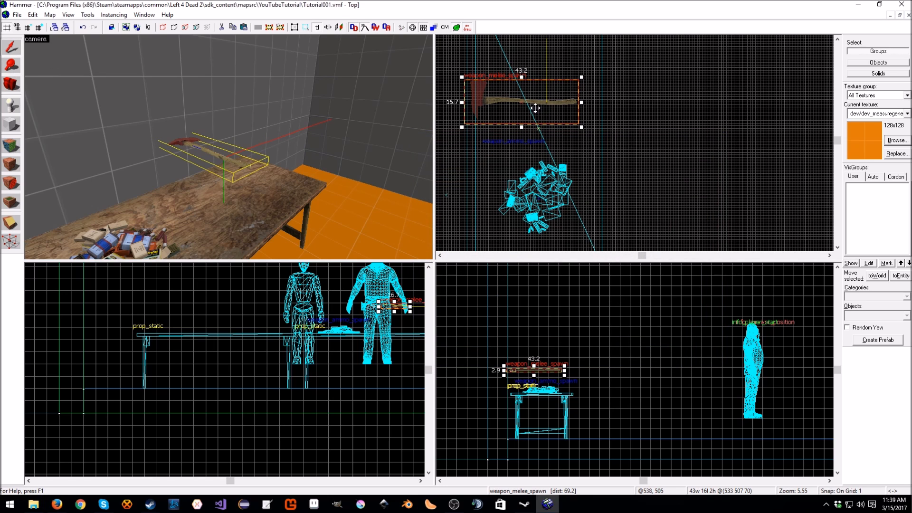
Lower the axe onto the tabletop in the side view and turn it slightly clockwise in the top view
scroll(545, 363, up, 6)
drag(518, 359, 545, 423)
click(556, 101)
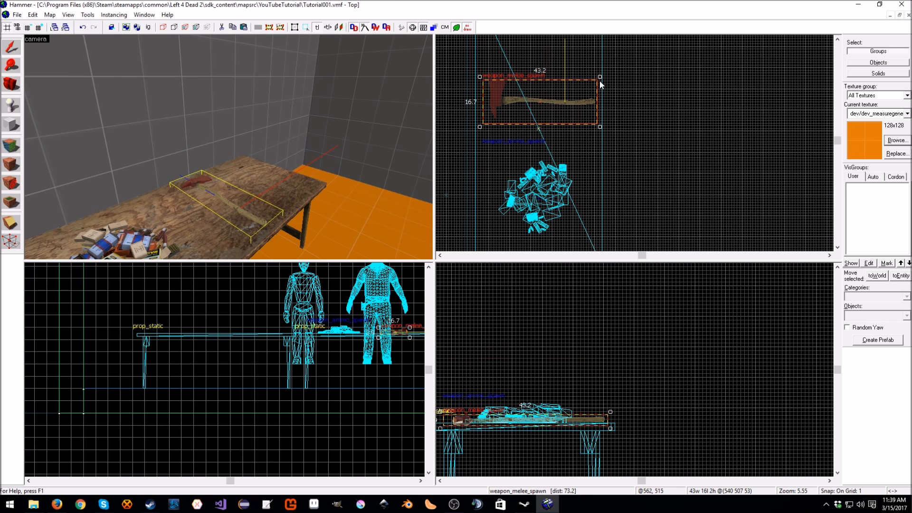
drag(599, 77, 599, 100)
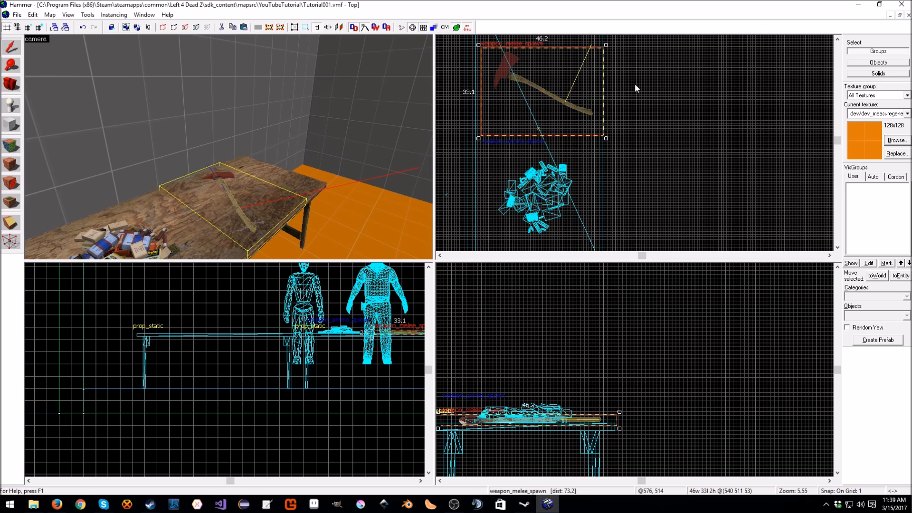
Duplicate the axe near the far end of the table and bring both axes into the front view
key(Up)
key(Up)
drag(545, 198, 558, 160)
click(420, 481)
drag(320, 411, 323, 327)
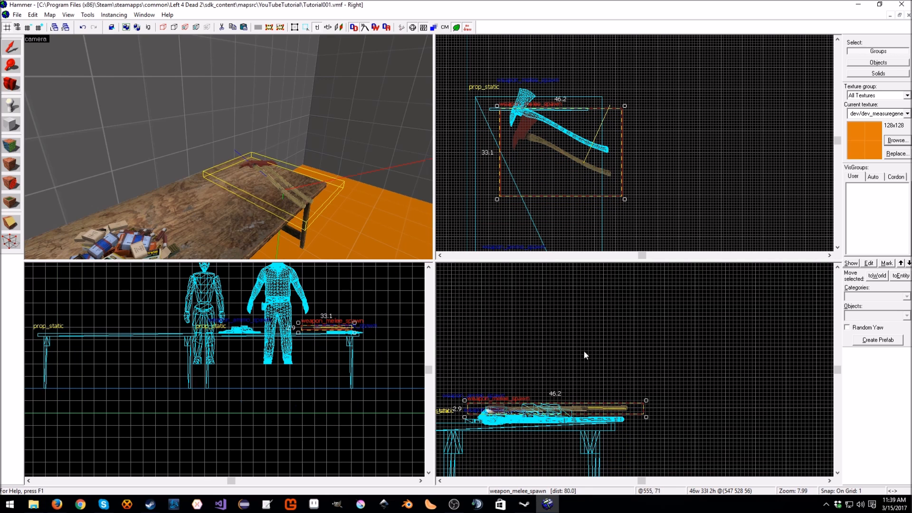
Lower the selected axe copy onto the tabletop, line it up beside the other axe in the top view and deselect it
scroll(570, 418, up, 5)
drag(572, 389, 544, 414)
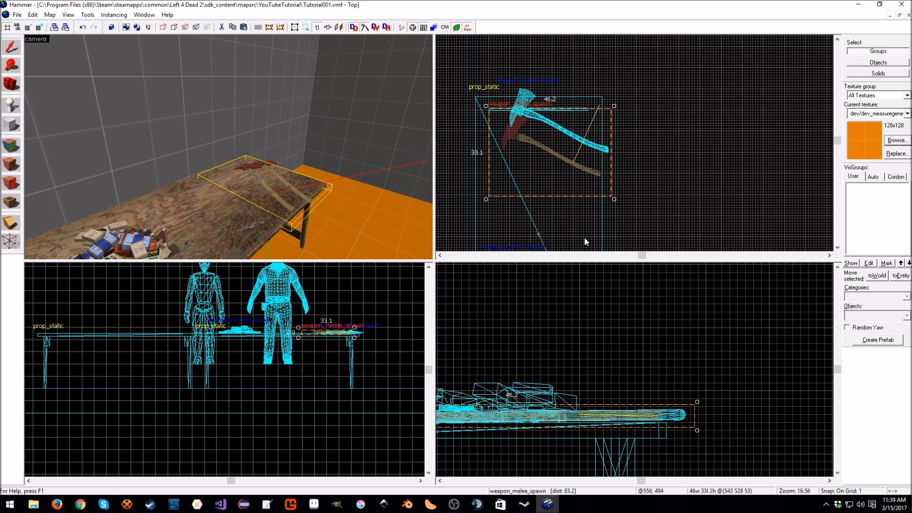
drag(563, 162, 573, 170)
click(668, 188)
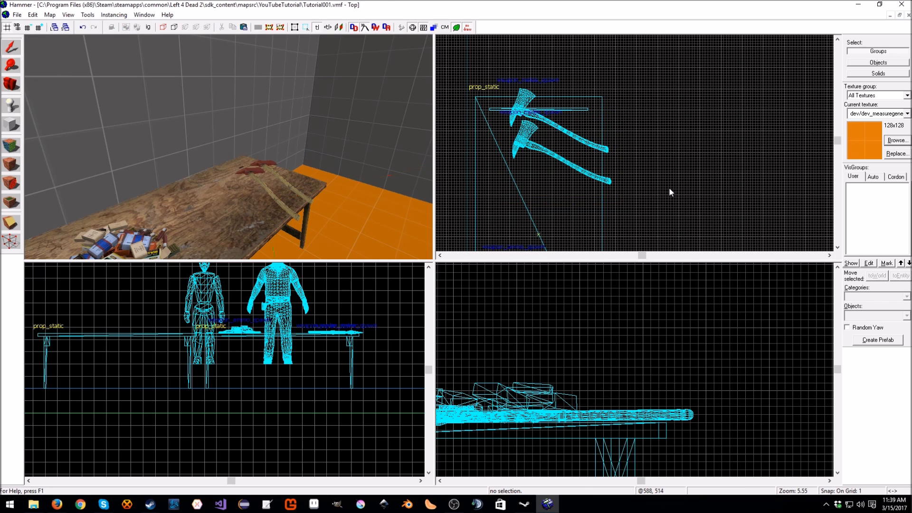
Place a weapon_pistol_spawn entity on the table beside the axes in the top view
click(10, 109)
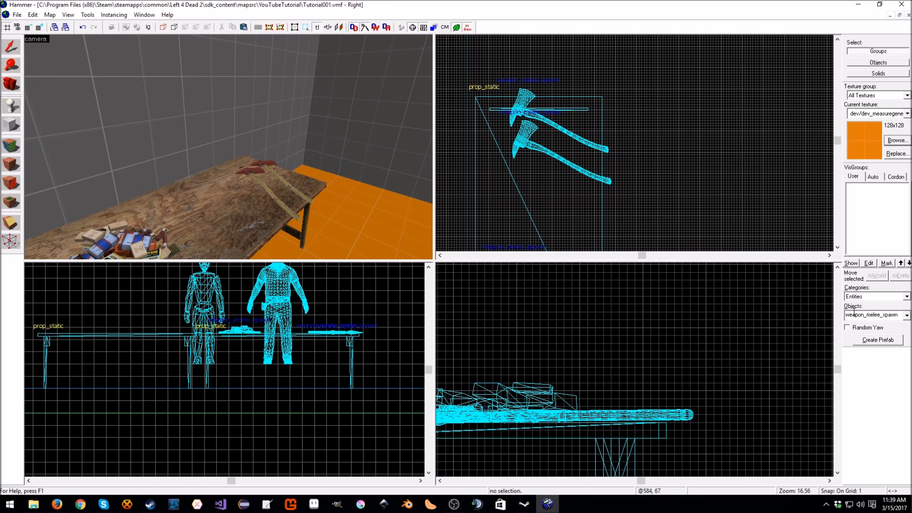
click(906, 315)
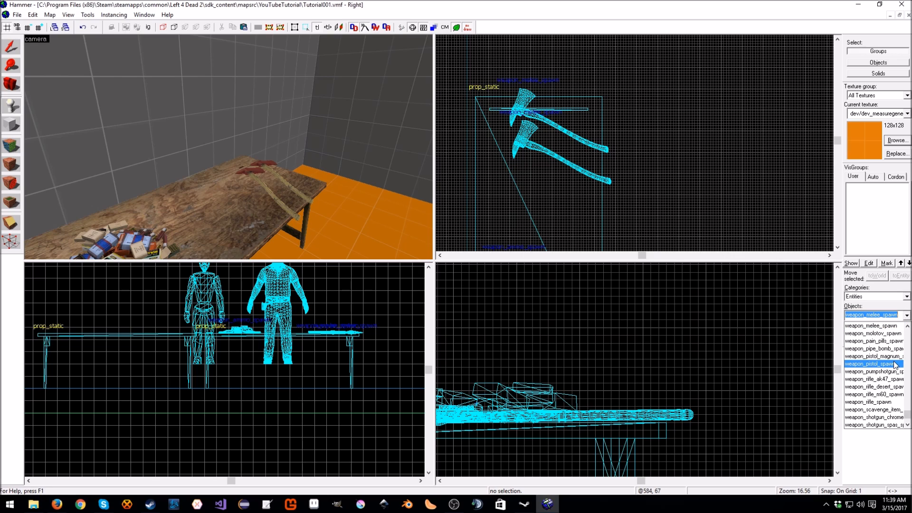
click(882, 365)
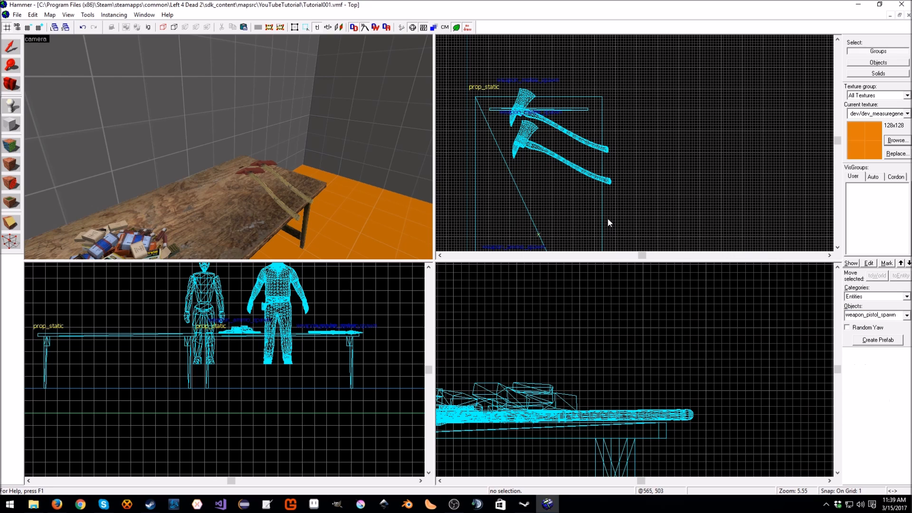
click(570, 210)
key(Return)
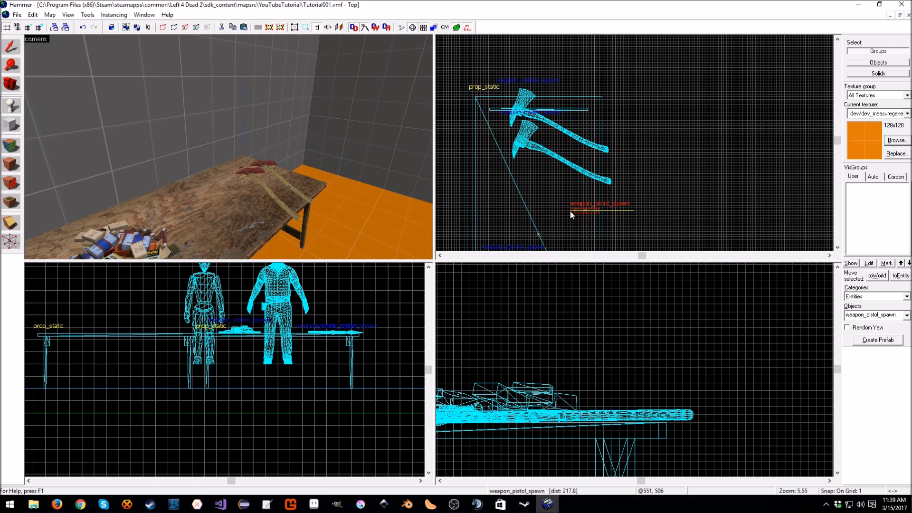
scroll(585, 212, up, 5)
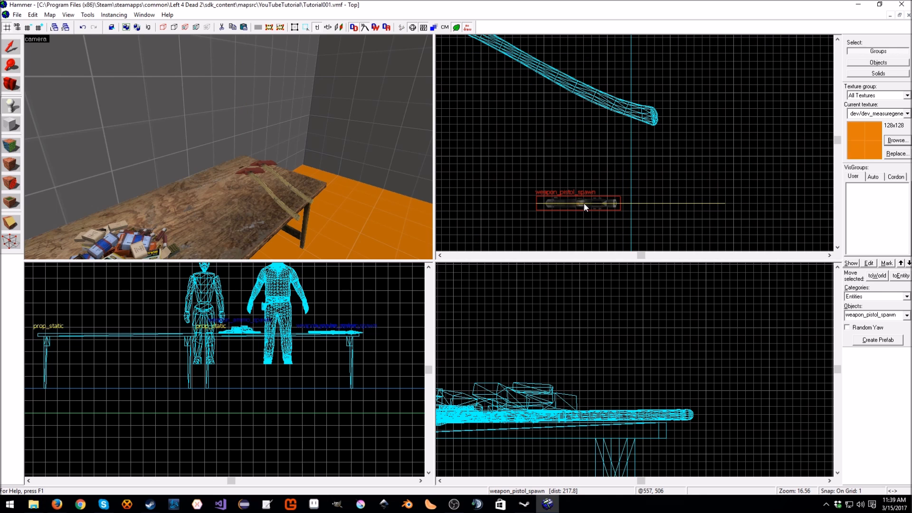
scroll(613, 315, down, 10)
key(Up)
key(Up)
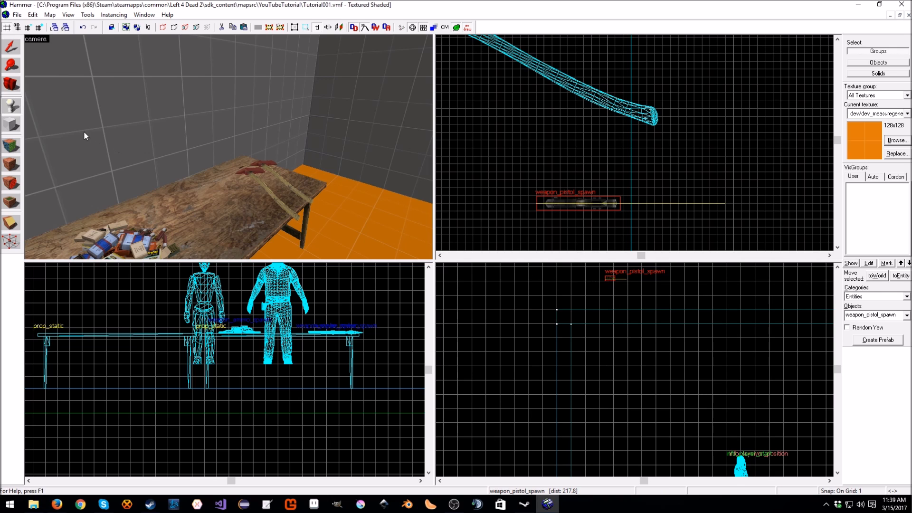
Lower the pistol spawn to the tabletop in the side view and switch it to rotation handles
click(17, 47)
drag(610, 279, 614, 394)
scroll(617, 351, up, 10)
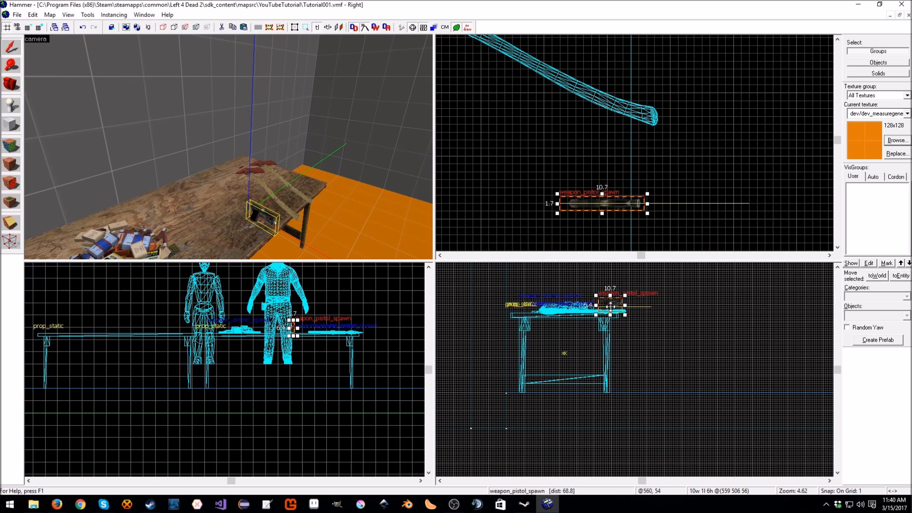
click(612, 297)
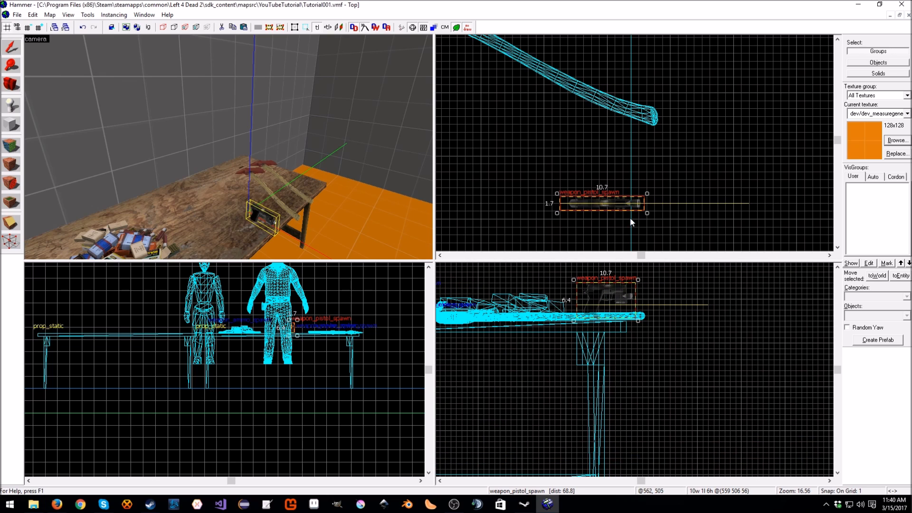
Set the pistol's Pitch Yaw Roll to 0.5 90 0, adjust the roll so it lies flat, apply it and close the properties
double_click(264, 214)
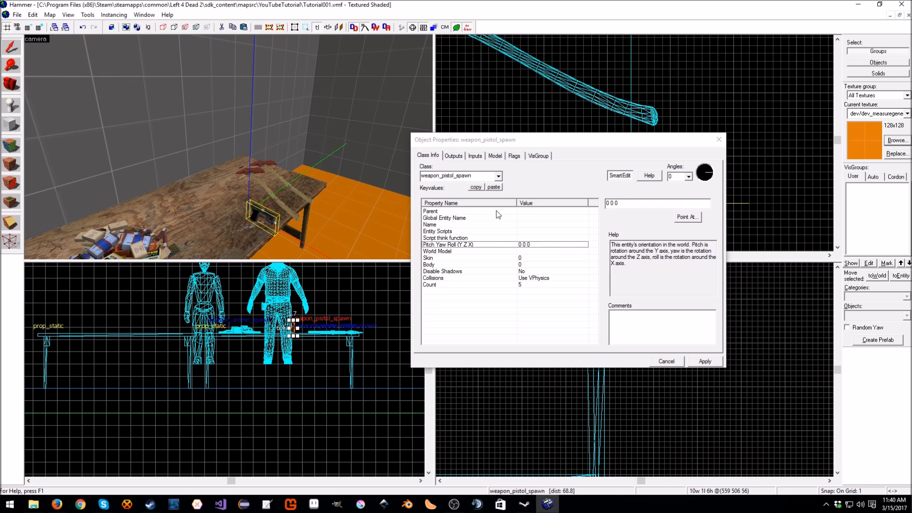
drag(634, 204, 549, 195)
text(0.5 9)
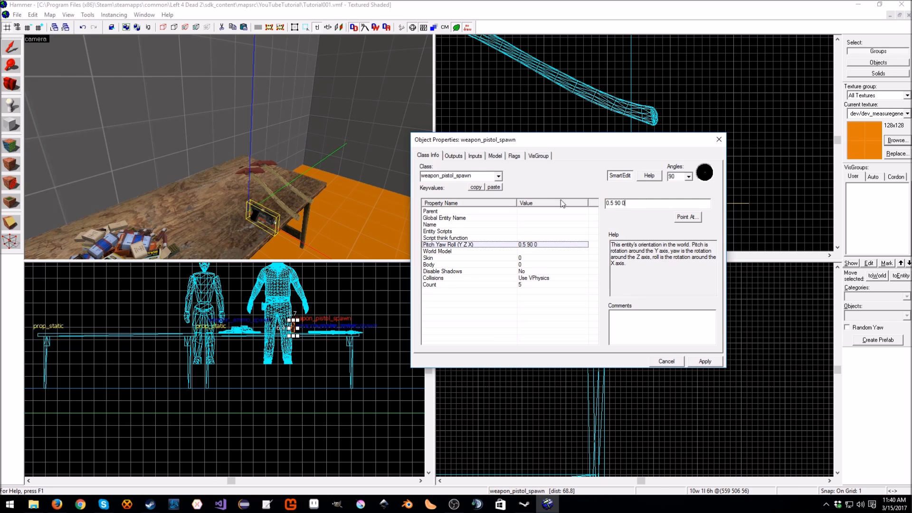
click(704, 361)
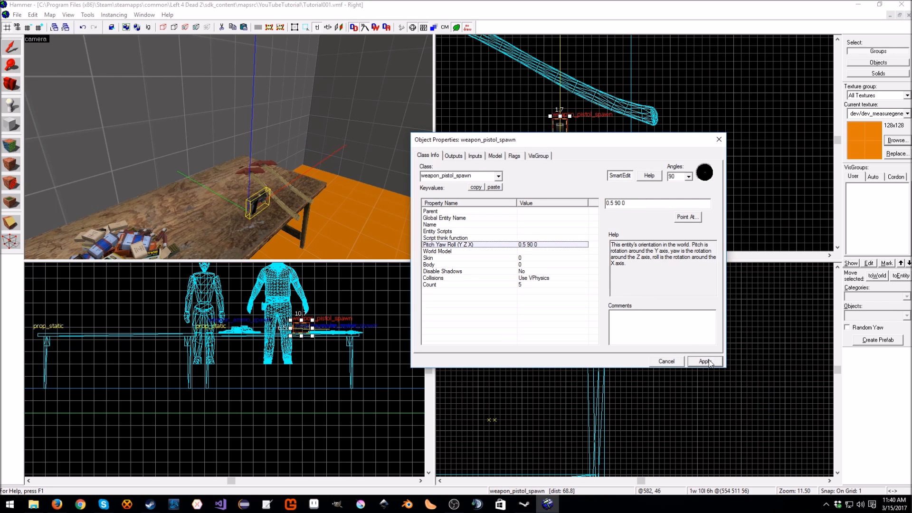
click(619, 203)
click(706, 362)
click(666, 361)
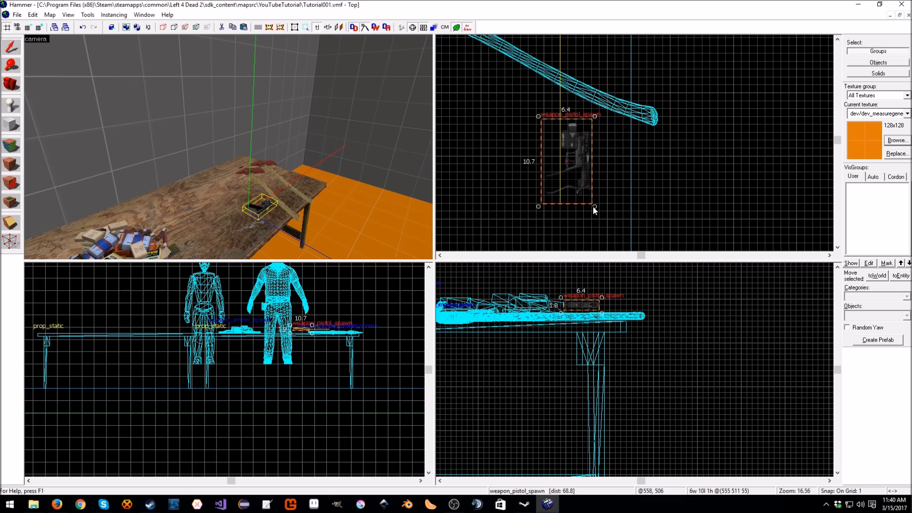
Rotate the pistol spawn to a diagonal angle in the top view, settle it on the tabletop in the side view and deselect it
drag(594, 205, 587, 166)
scroll(590, 304, up, 3)
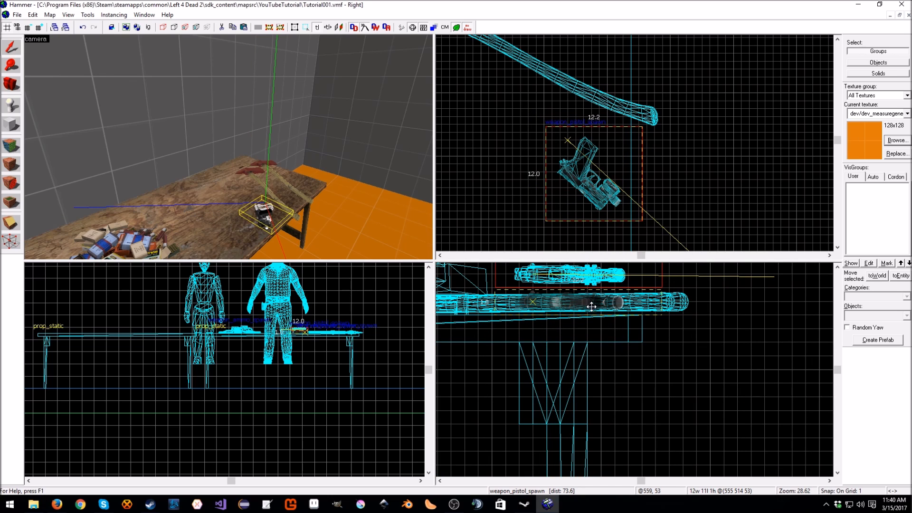
scroll(585, 196, down, 10)
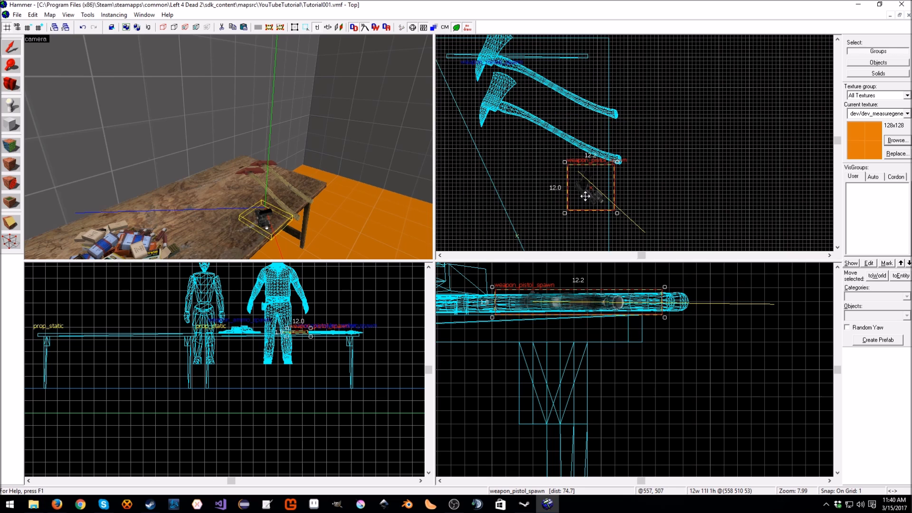
scroll(585, 194, down, 3)
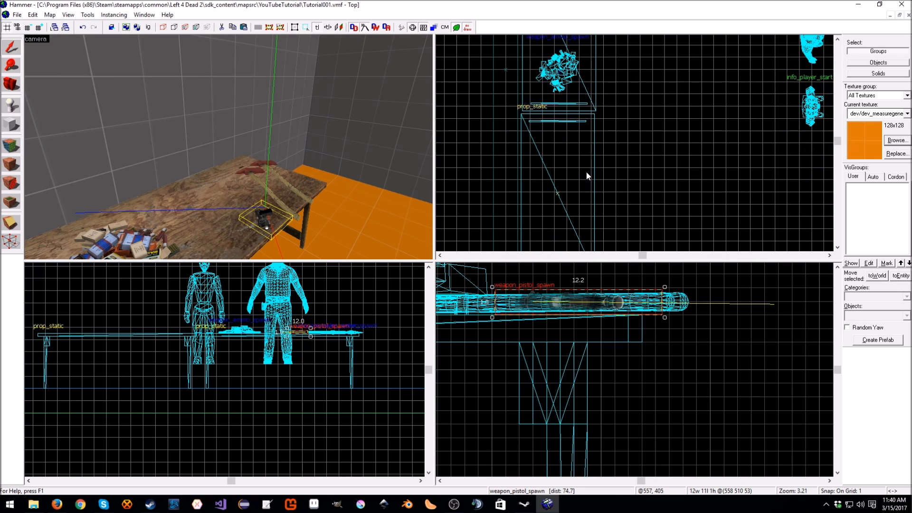
key(Up)
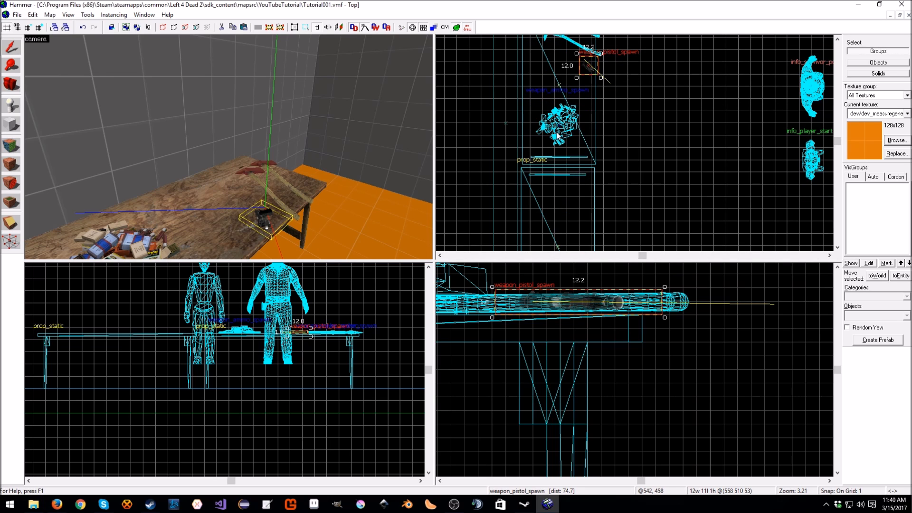
middle_drag(509, 142, 599, 126)
key(Down)
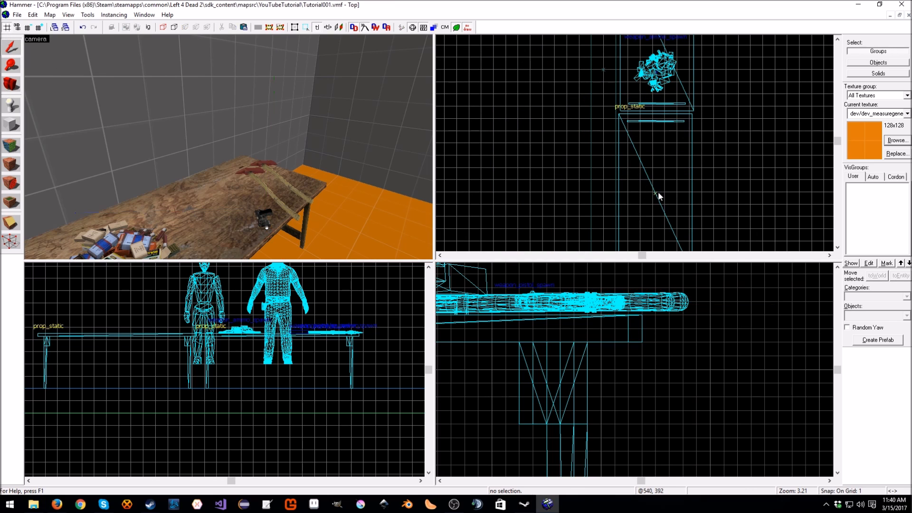
Examine the furnished table, the empty second table and the room around them in the top and 3D views
click(656, 193)
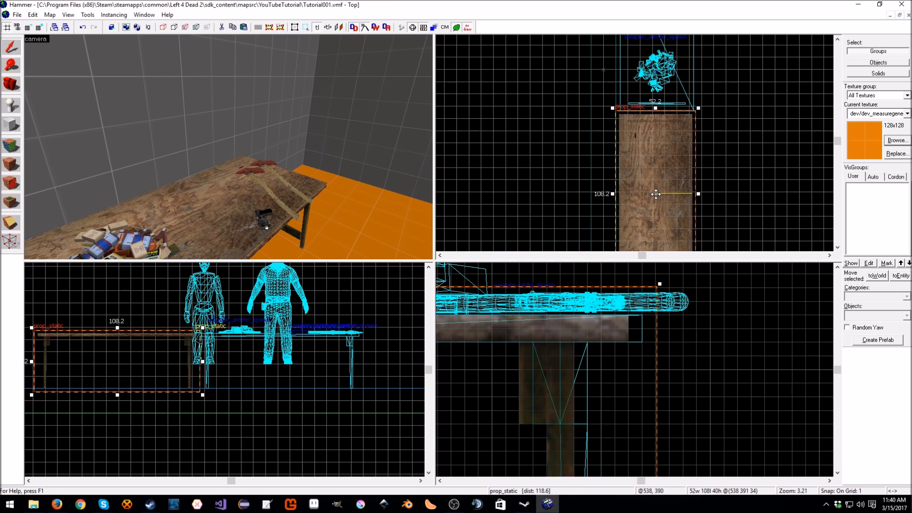
click(736, 196)
key(Down)
key(z)
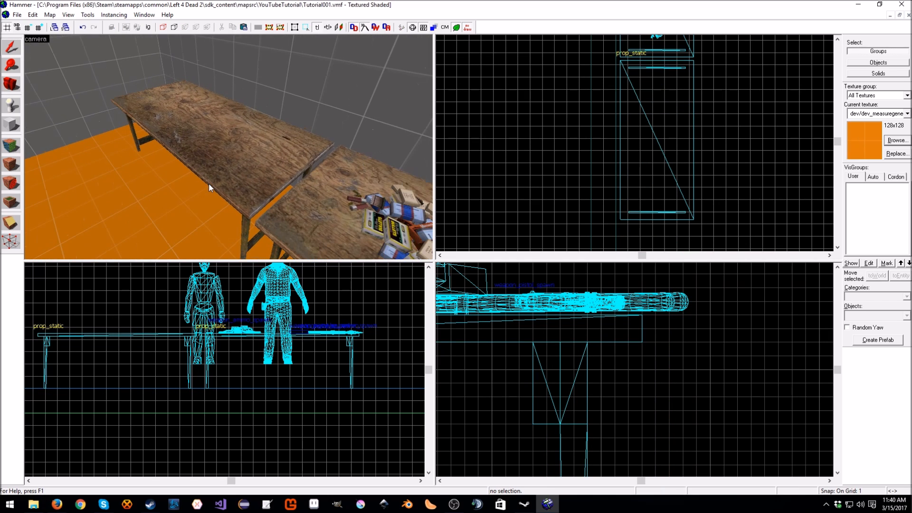
key(a)
key(s)
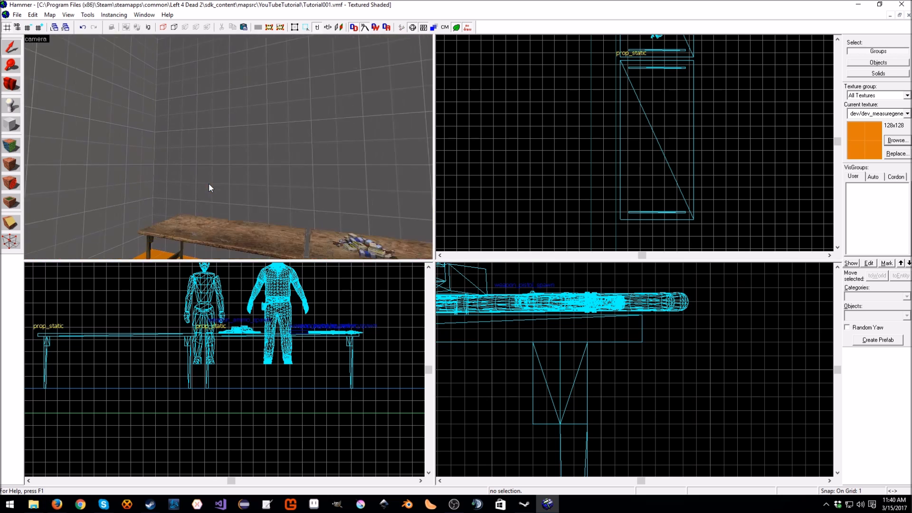
key(a)
key(w)
key(s)
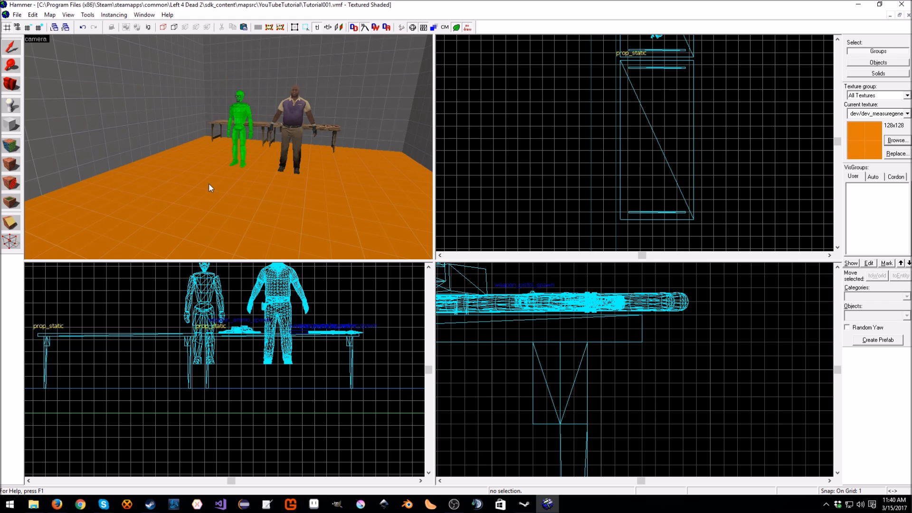
key(s)
key(w)
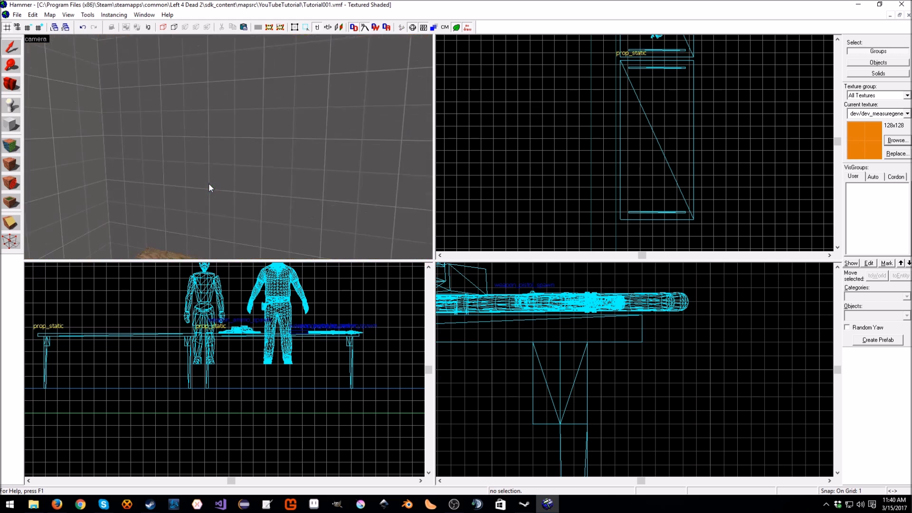
key(w)
key(d)
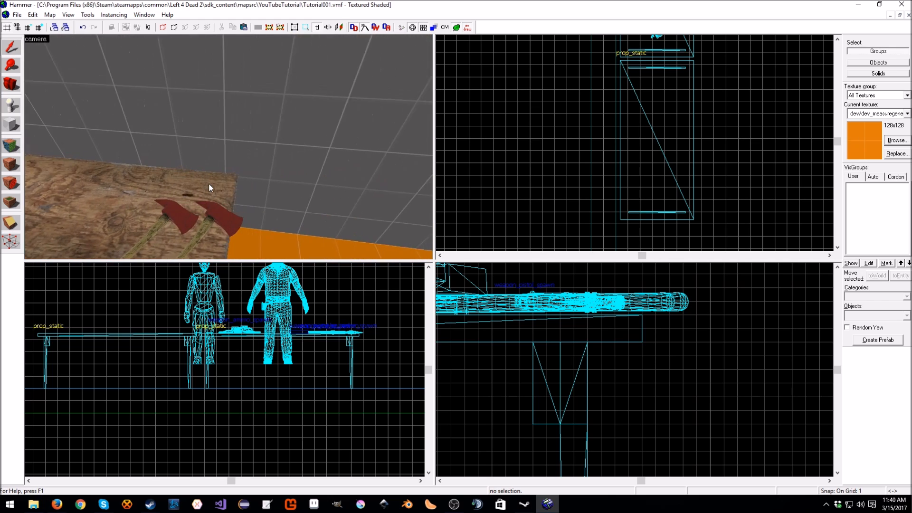
key(a)
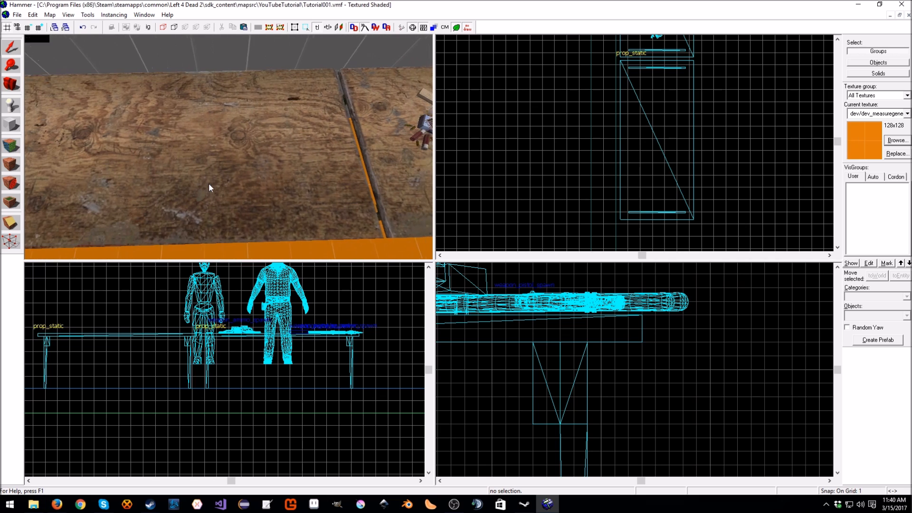
key(d)
key(a)
key(a)
key(s)
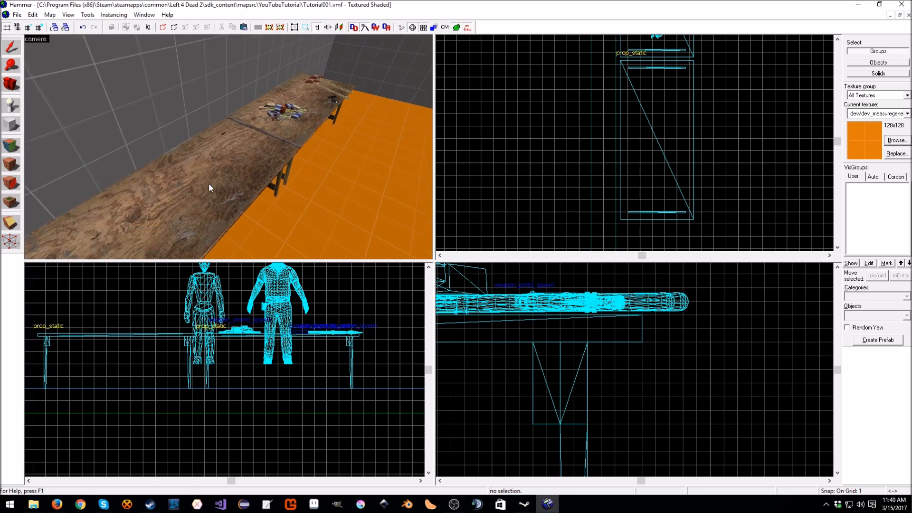
key(w)
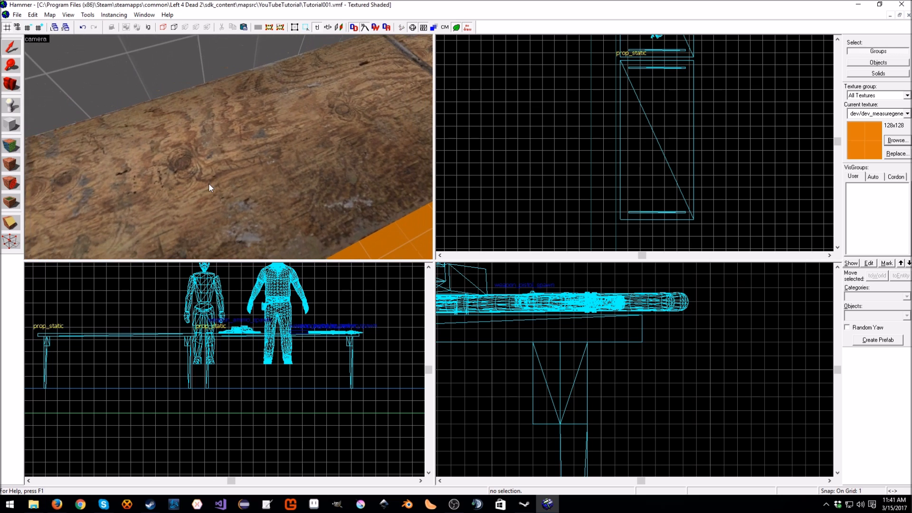
Try out a weapon_smg_silenced_spawn entity on the second table in the top view, then delete it
click(12, 105)
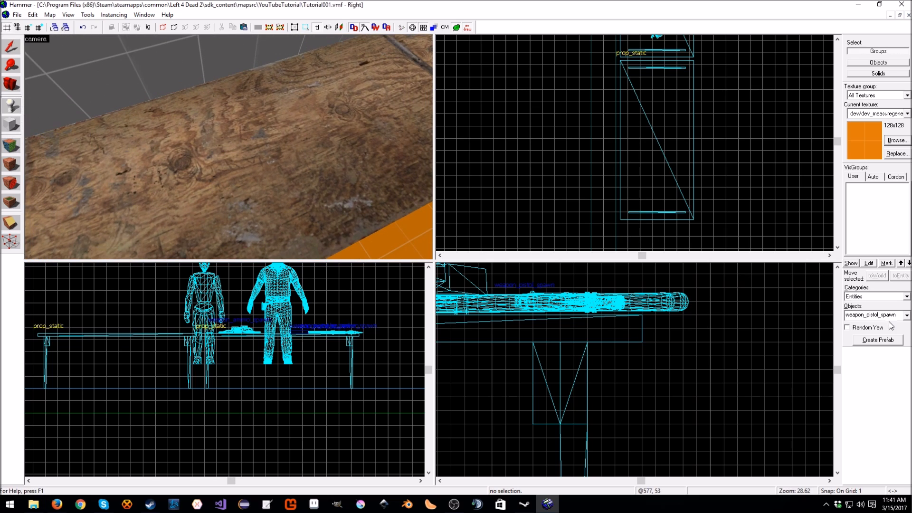
click(907, 316)
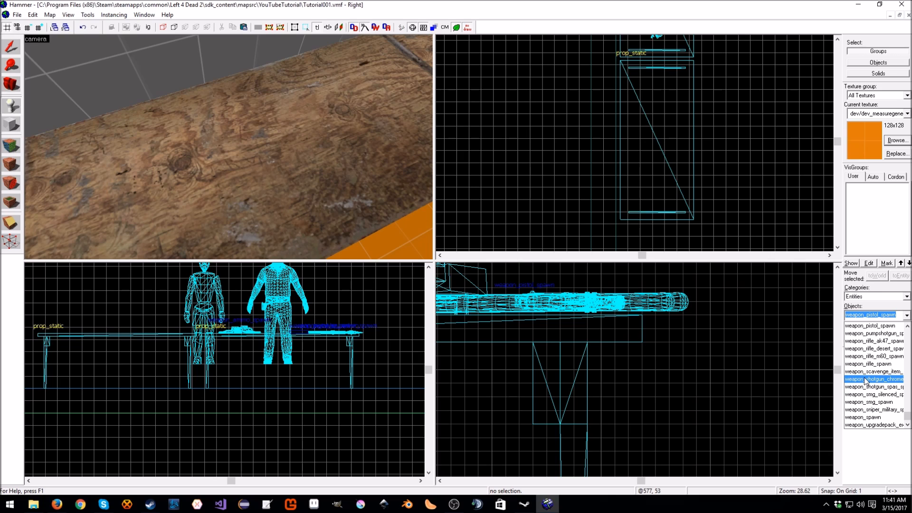
click(873, 394)
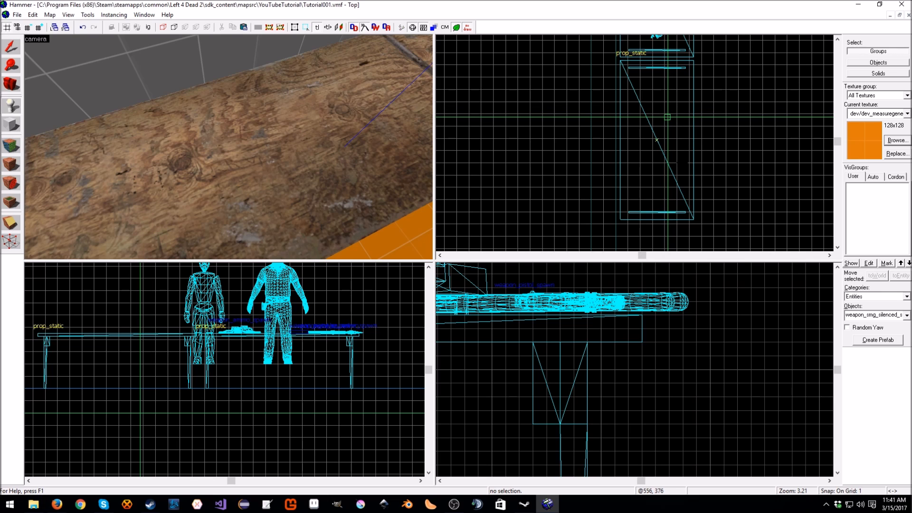
key(Return)
key(shift+s)
scroll(689, 114, up, 8)
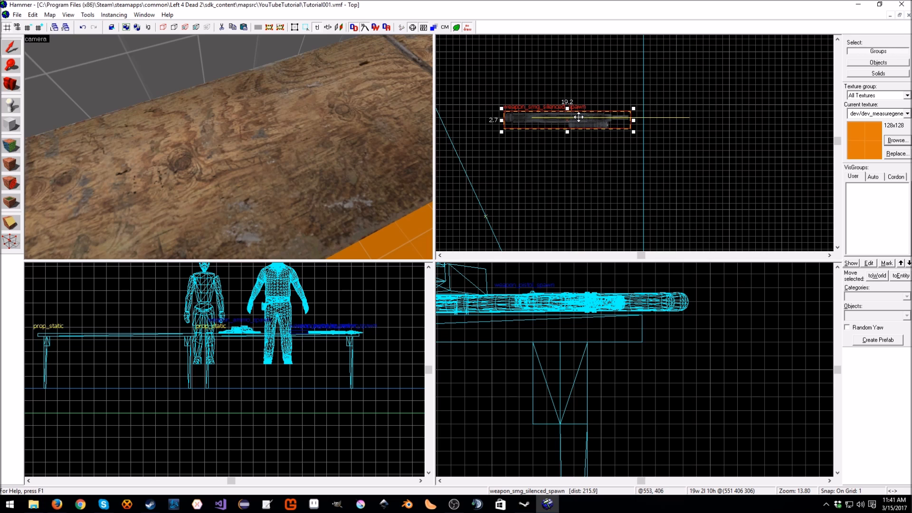
key(Delete)
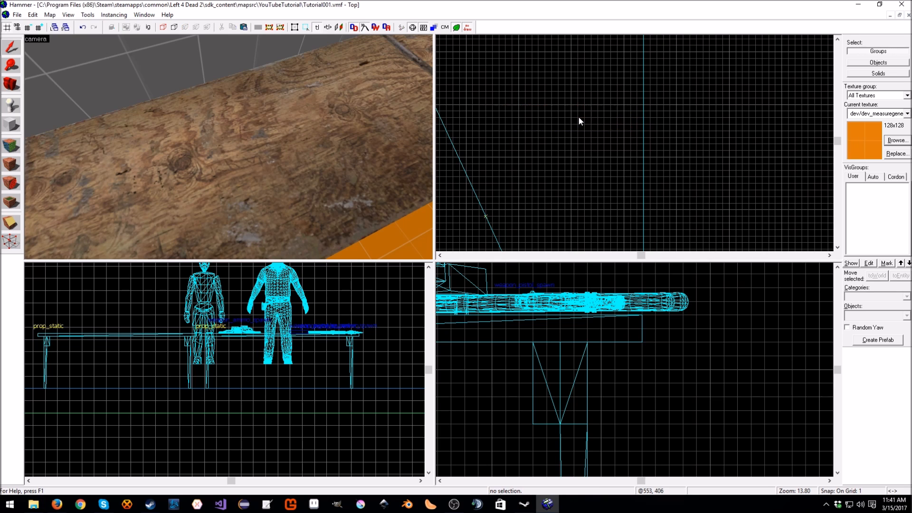
Place a weapon_first_aid_kit entity on the floor beside the joint between the two tables in the 3D view
key(z)
key(w)
key(s)
key(w)
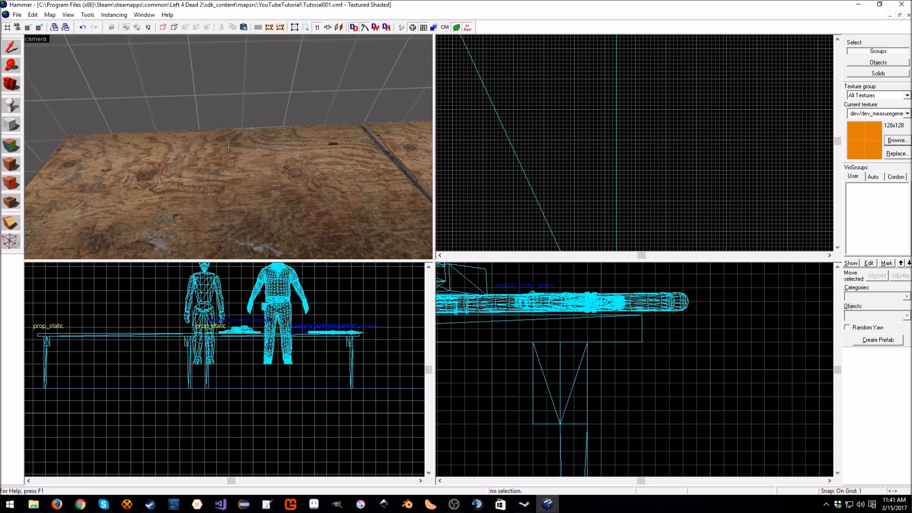
click(16, 102)
click(892, 315)
text(weapon)
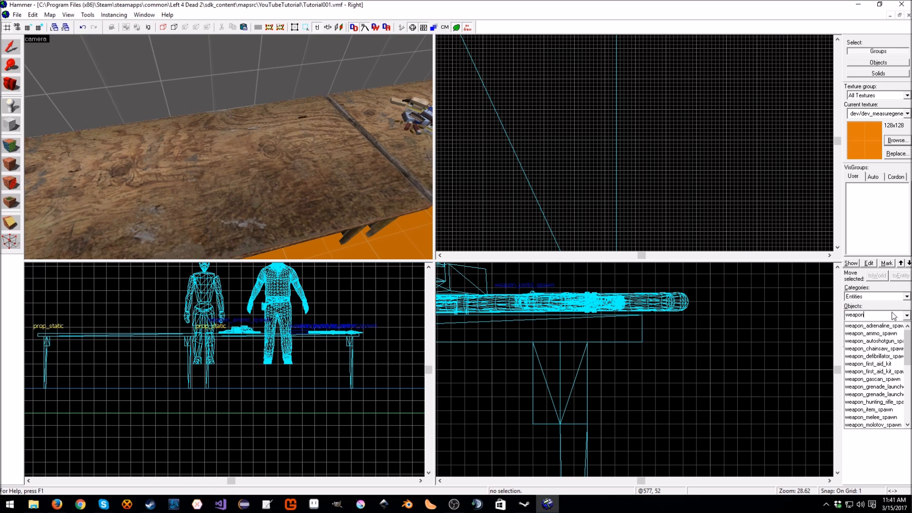
click(868, 364)
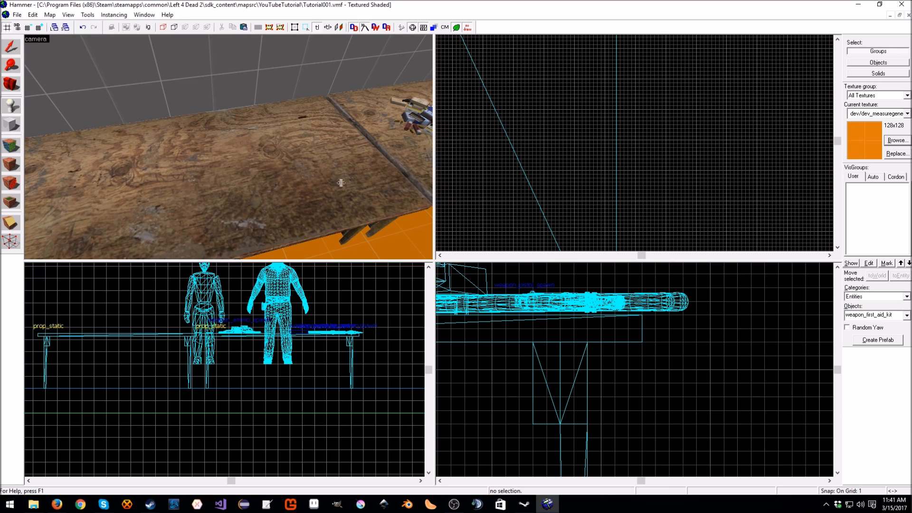
click(352, 250)
click(11, 50)
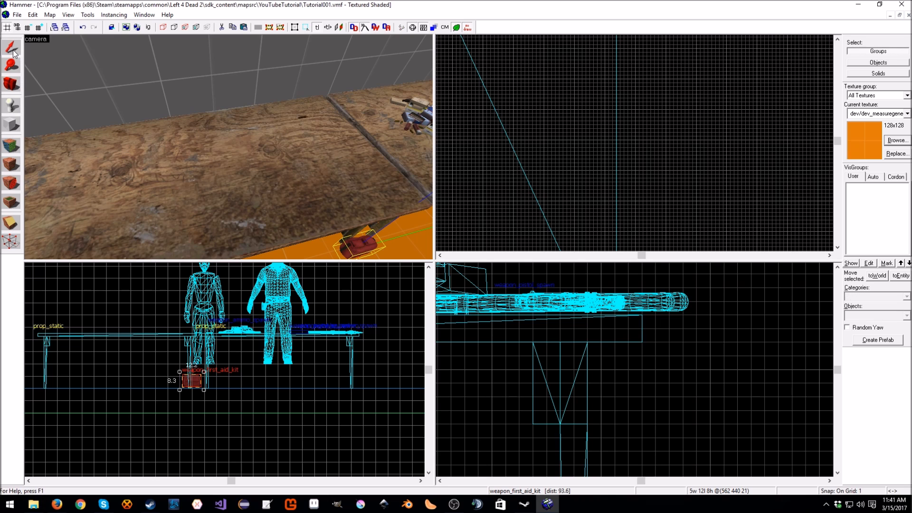
Raise the first aid kit onto the tabletop in the side view and move it to the second table's front corner in the top view
scroll(583, 374, down, 5)
middle_drag(623, 421, 626, 332)
drag(608, 410, 588, 268)
scroll(580, 106, down, 4)
scroll(580, 107, up, 6)
drag(591, 118, 593, 174)
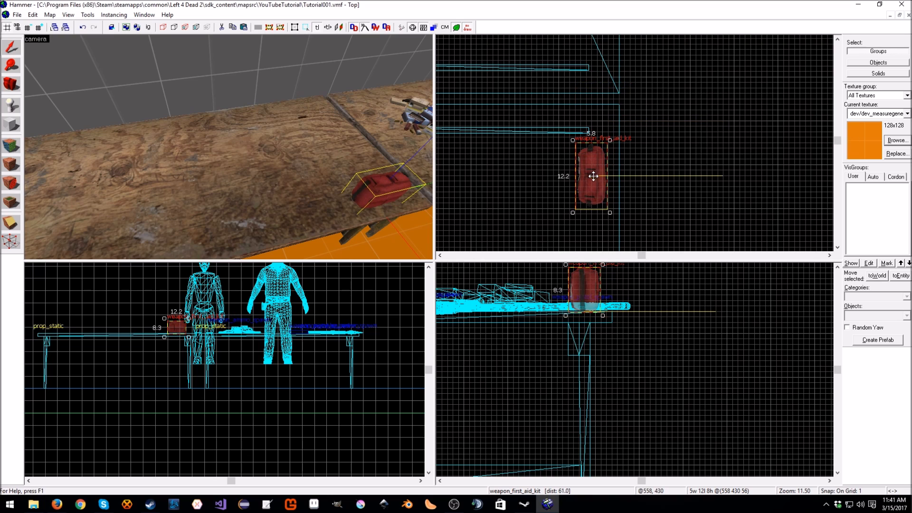
Discard a trial copy of the first aid kit and rotate the original 180 degrees so its cross faces along the second table
key(ctrl+v)
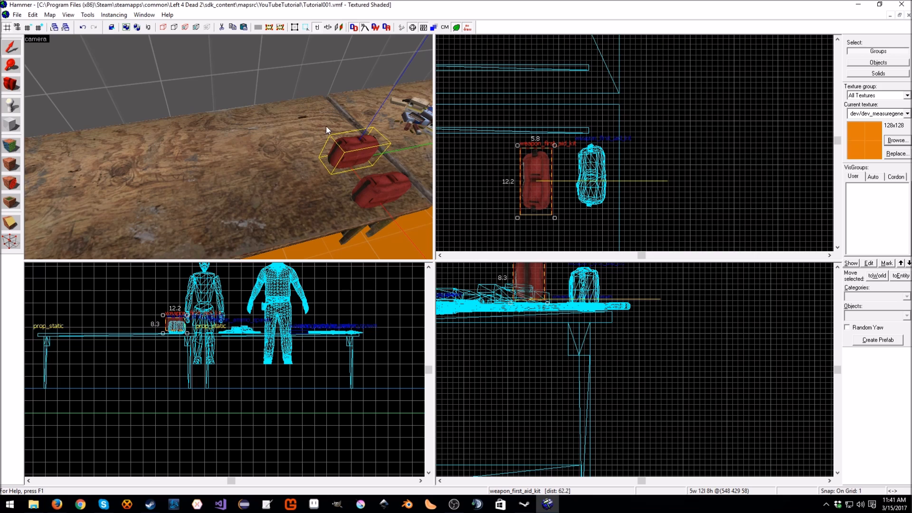
key(Delete)
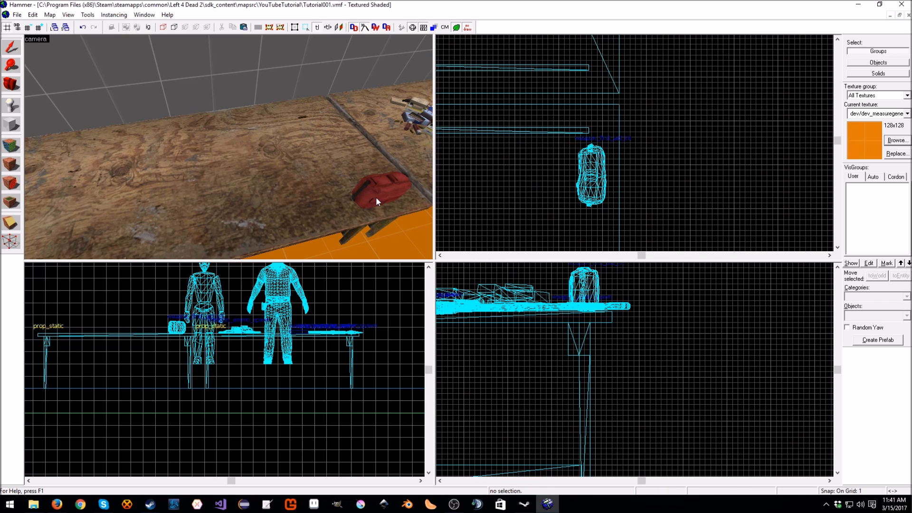
click(593, 177)
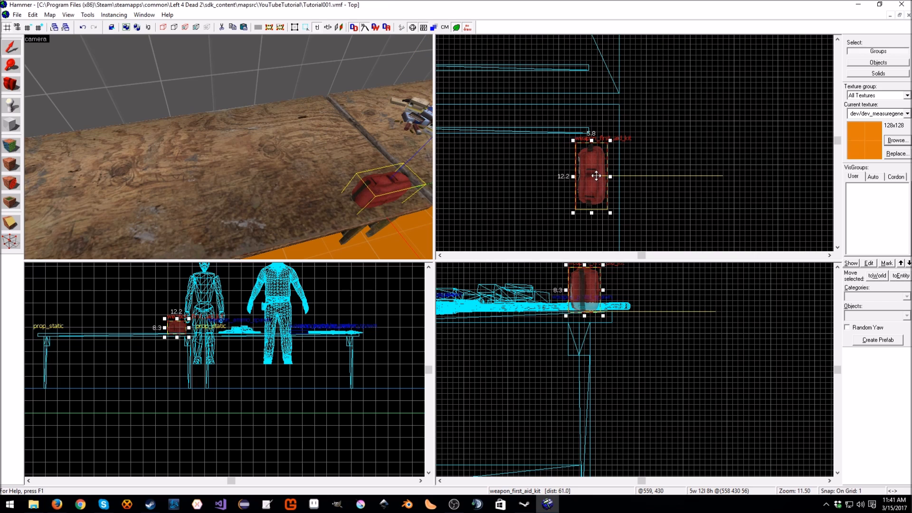
click(610, 214)
click(368, 188)
drag(609, 213, 556, 105)
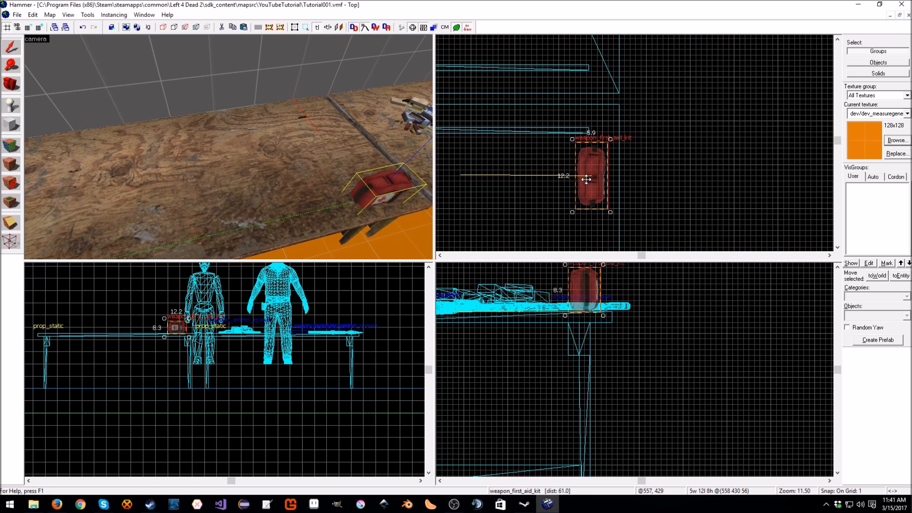
Duplicate the rotated first aid kit three times, lining up four kits across the width of the second table
shift+drag(375, 196, 352, 158)
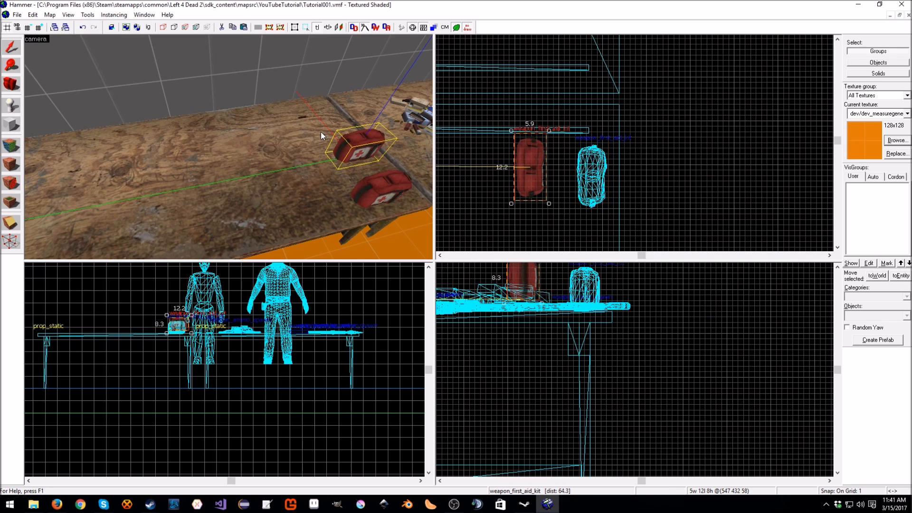
key(Delete)
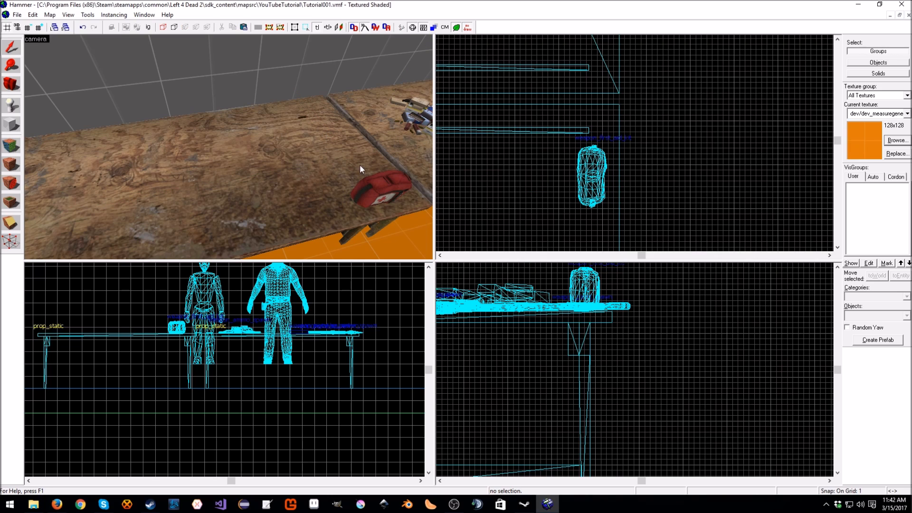
key(ctrl+z)
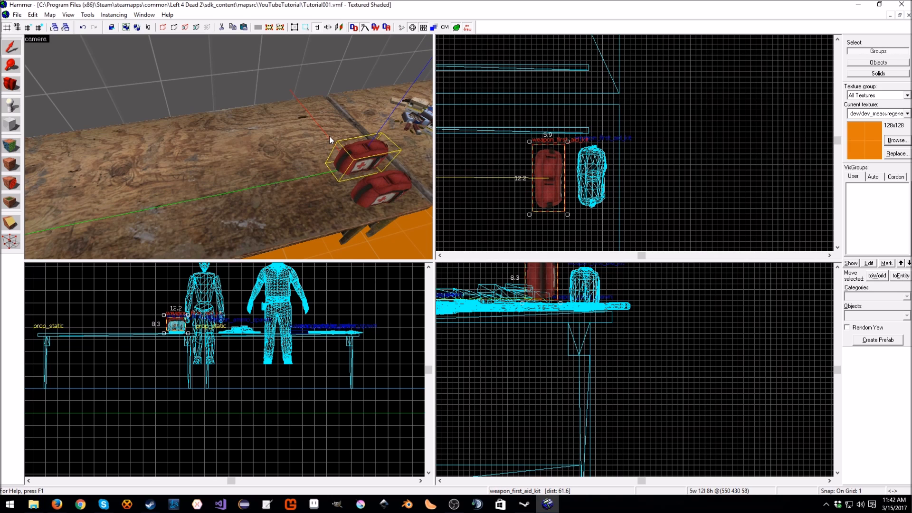
key(ctrl+v)
key(ctrl+v)
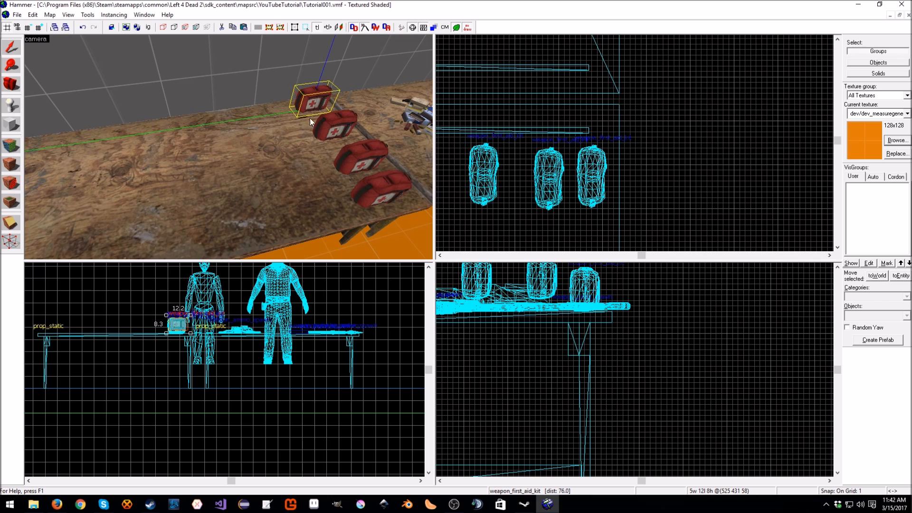
Examine the row of first aid kits up close and the furnished room from a distance in the 3D view
key(z)
key(s)
key(w)
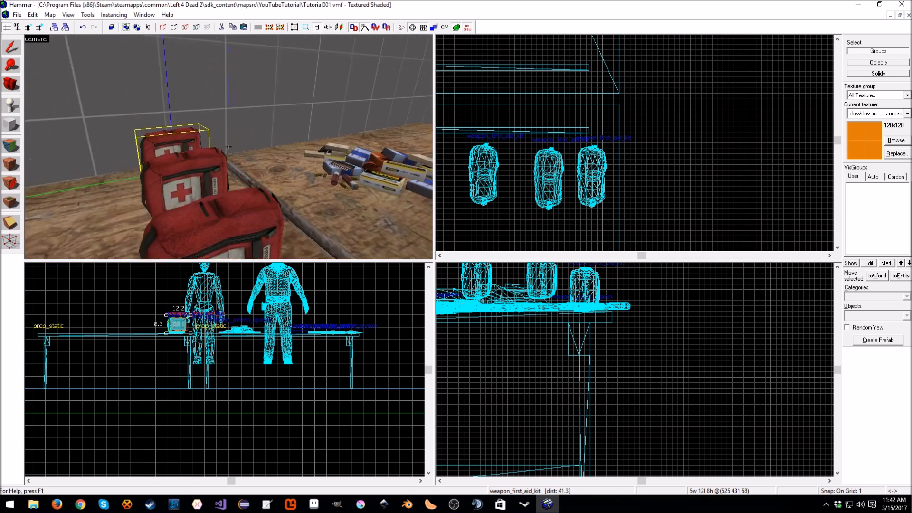
key(s)
key(a)
key(w)
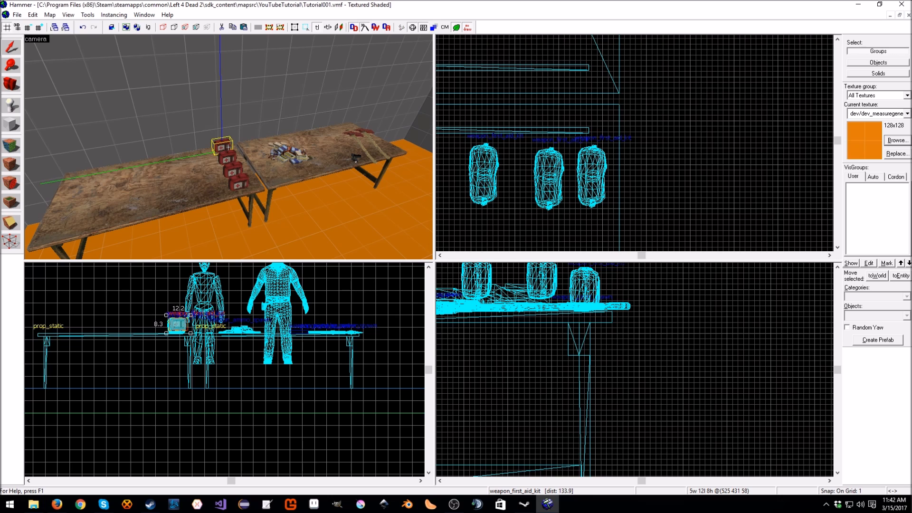
key(s)
key(w)
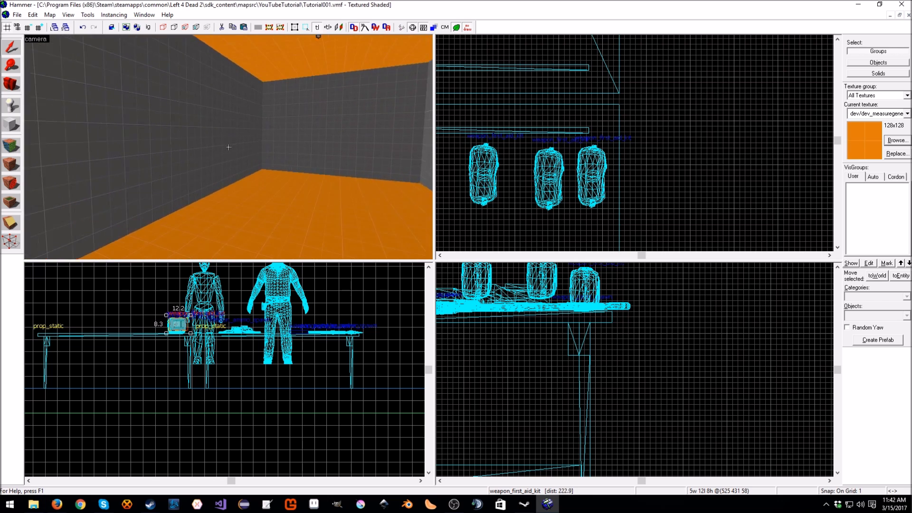
Examine the room and its empty long wall away from the tables in the 3D view
key(s)
key(w)
key(s)
key(w)
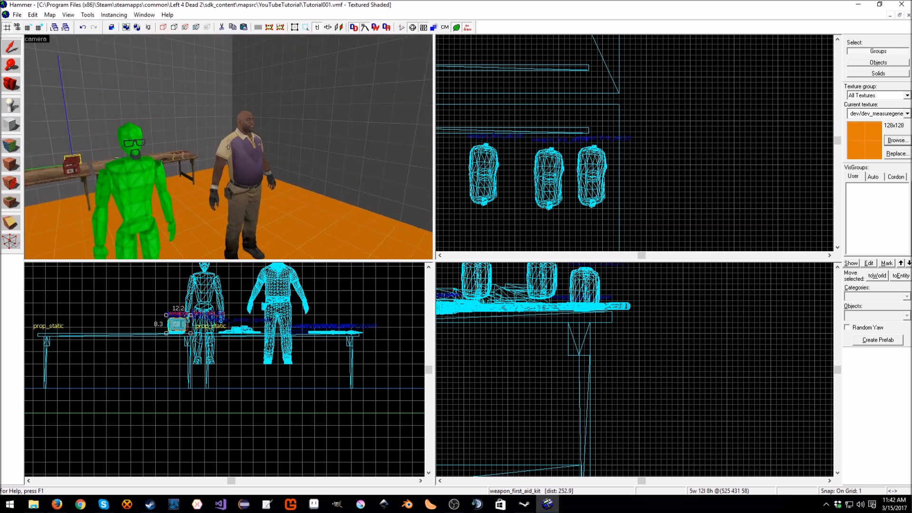
key(s)
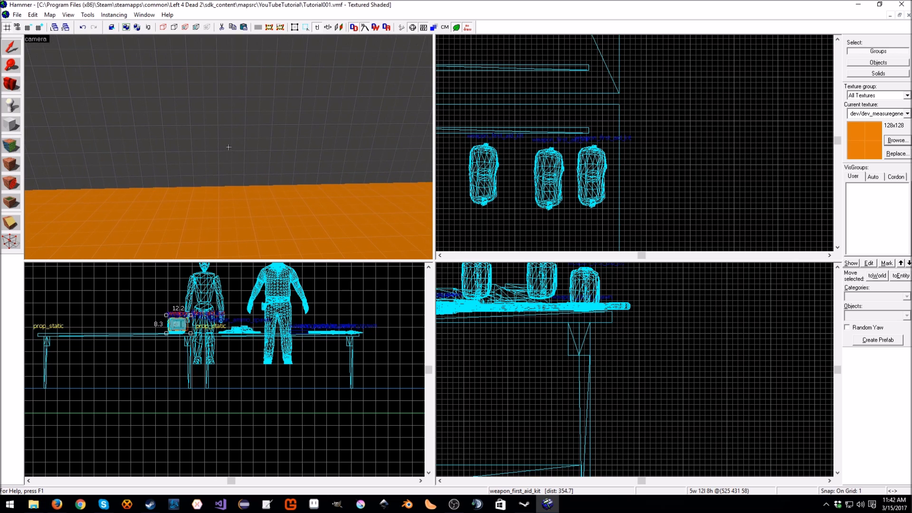
key(z)
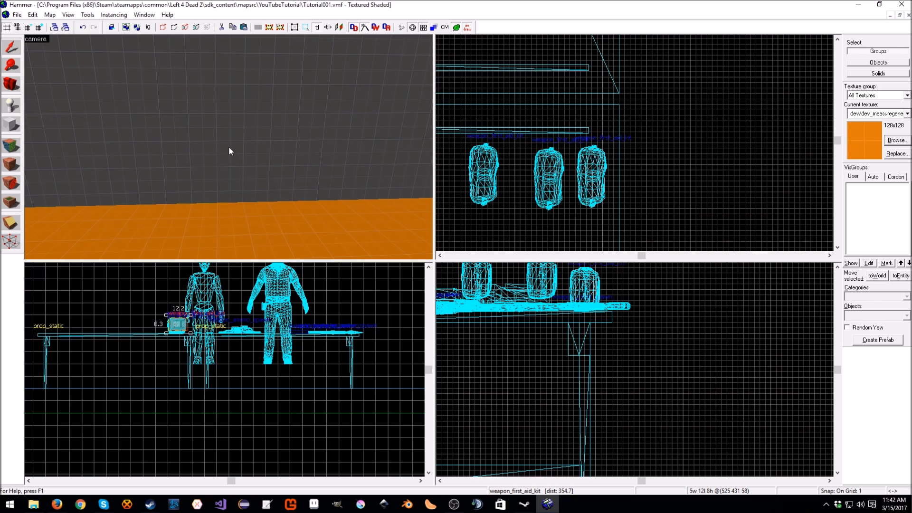
click(11, 126)
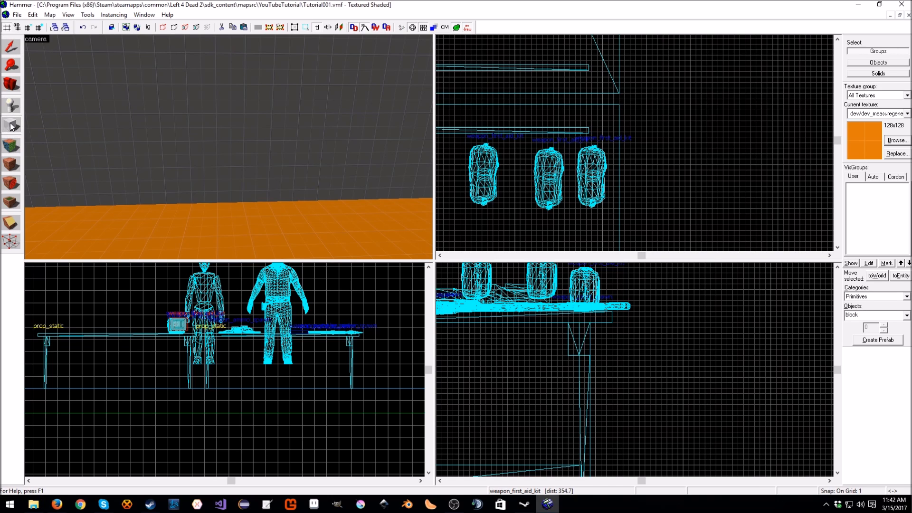
click(91, 16)
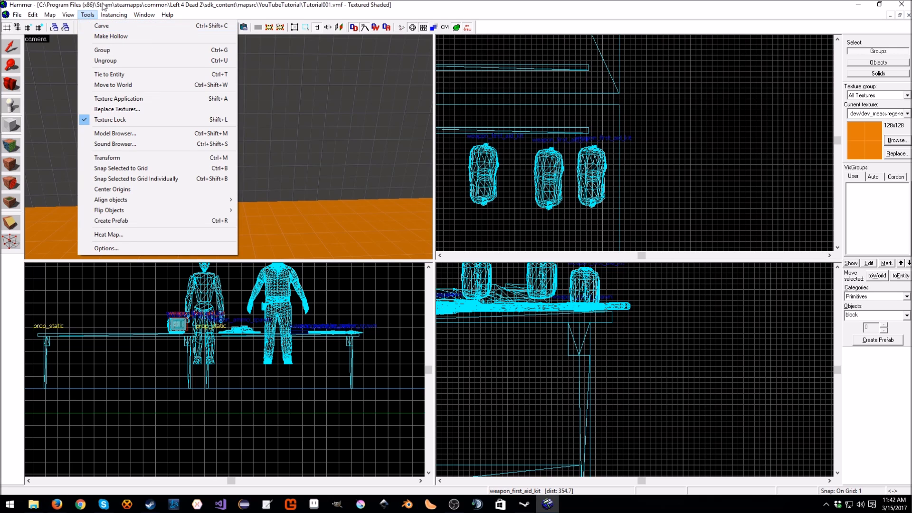
click(94, 18)
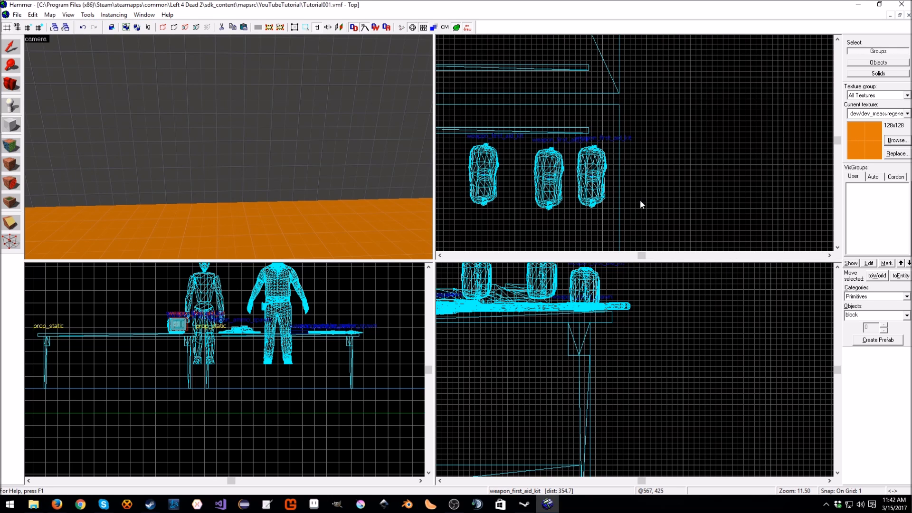
Select the empty long wall so new blocks take over its height, and clear the selection
scroll(639, 204, down, 3)
scroll(629, 182, down, 8)
key(Right)
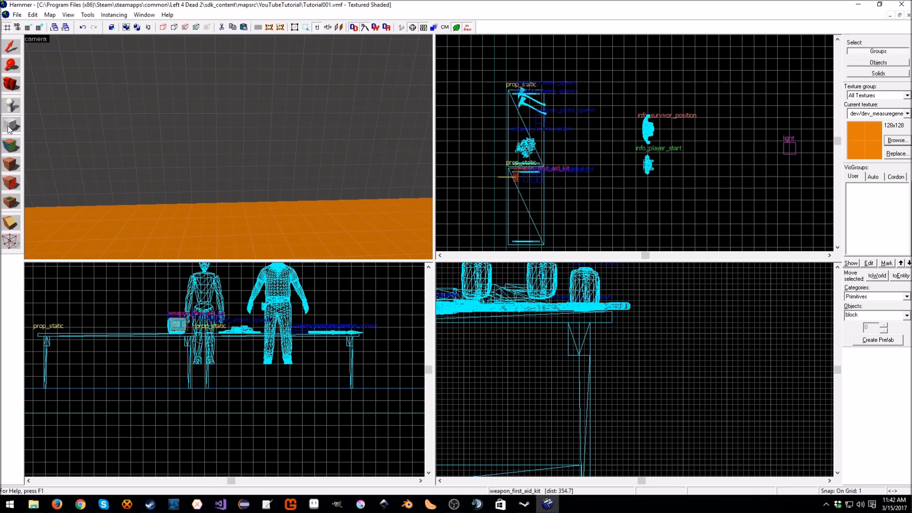
click(11, 47)
click(113, 102)
key(shift+b)
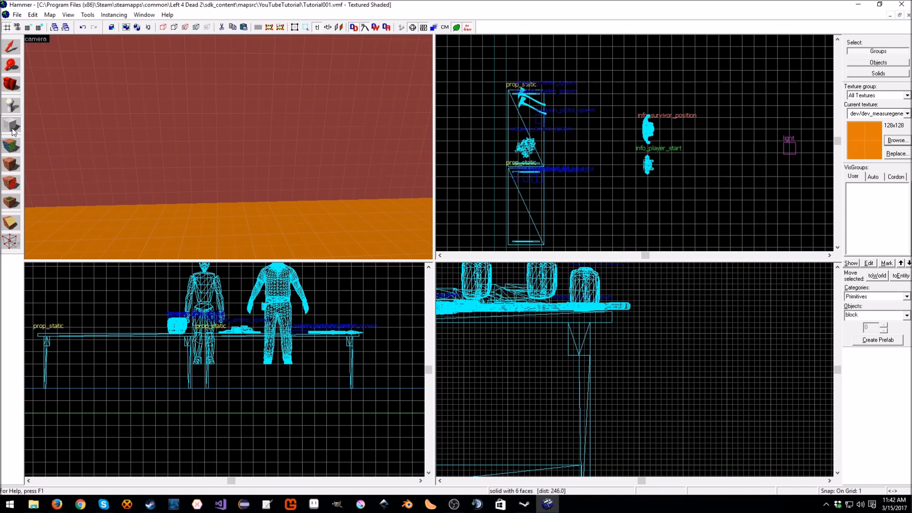
click(10, 47)
click(612, 225)
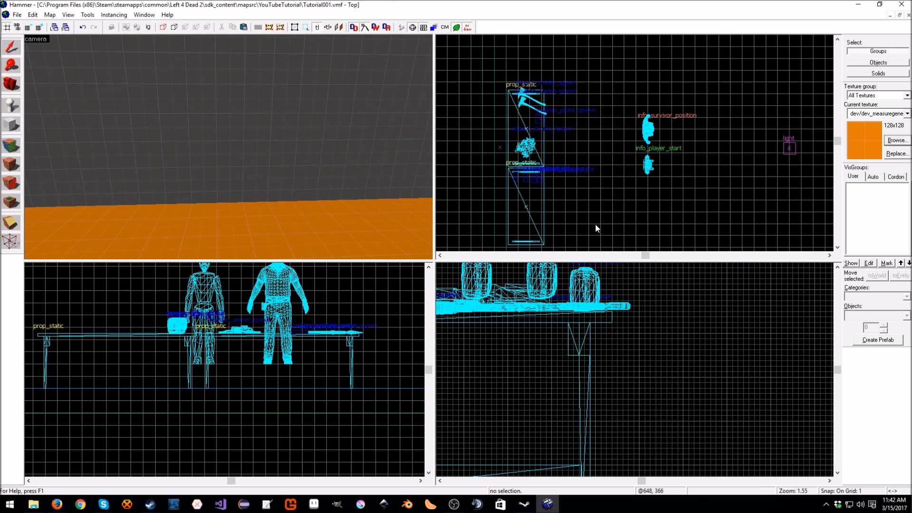
Set the grid to 16 and outline a block 64 wide and 16 deep across the empty wall in the top view
click(11, 125)
scroll(532, 141, down, 4)
scroll(532, 144, up, 4)
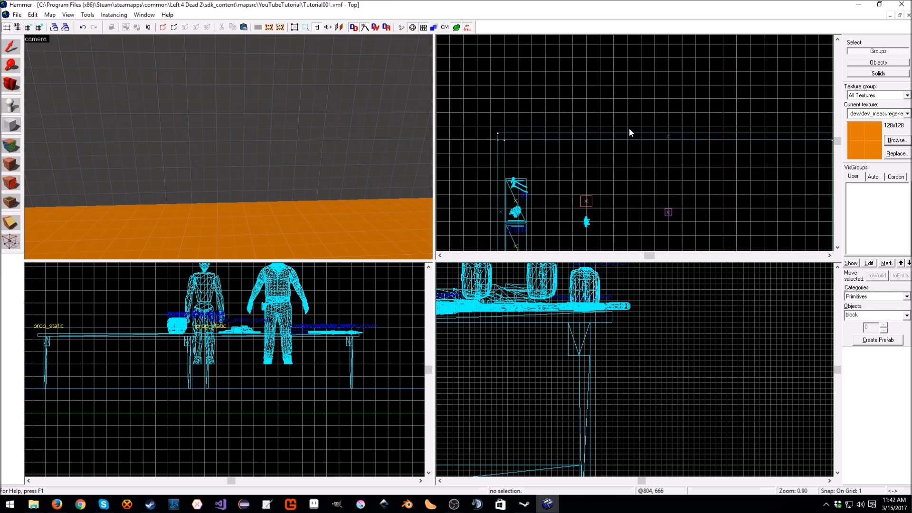
key(bracketright)
key(bracketright)
key(bracketright)
key(bracketright)
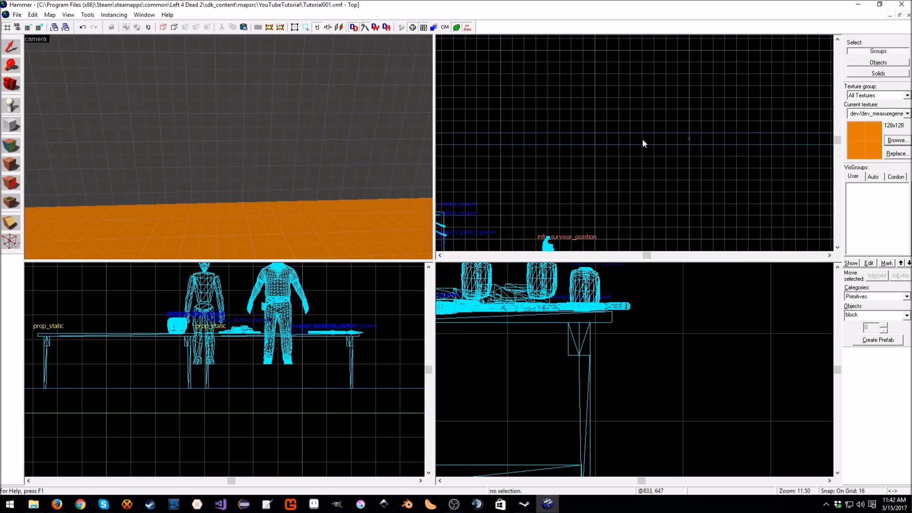
drag(643, 143, 614, 150)
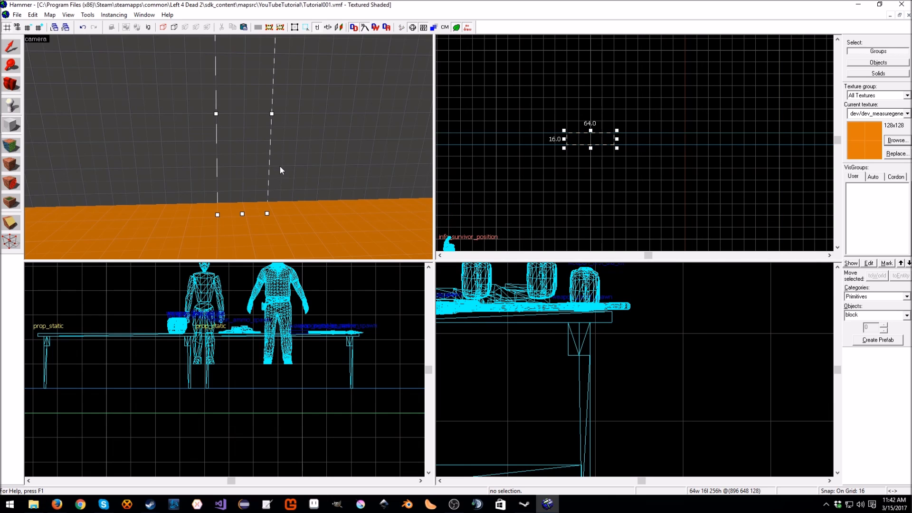
Fit the block outline to stand on the floor at 128 units high in the side view and create the block
key(z)
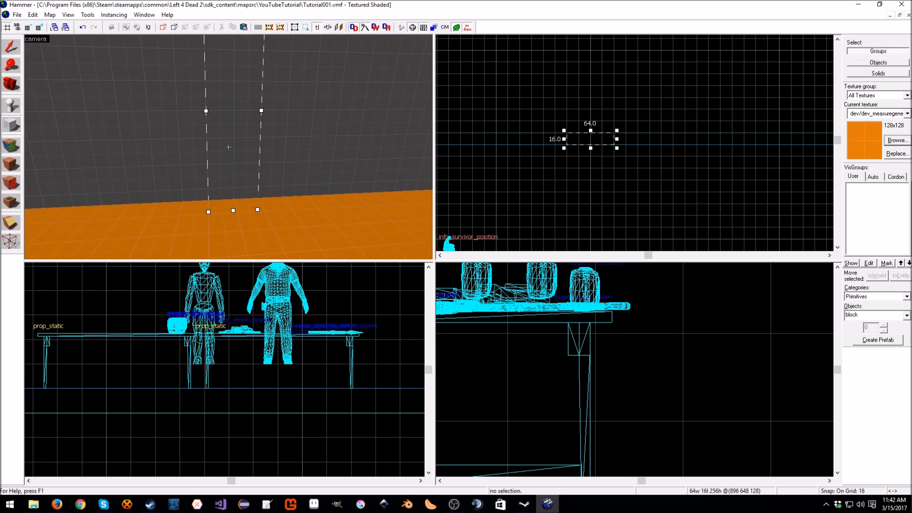
key(z)
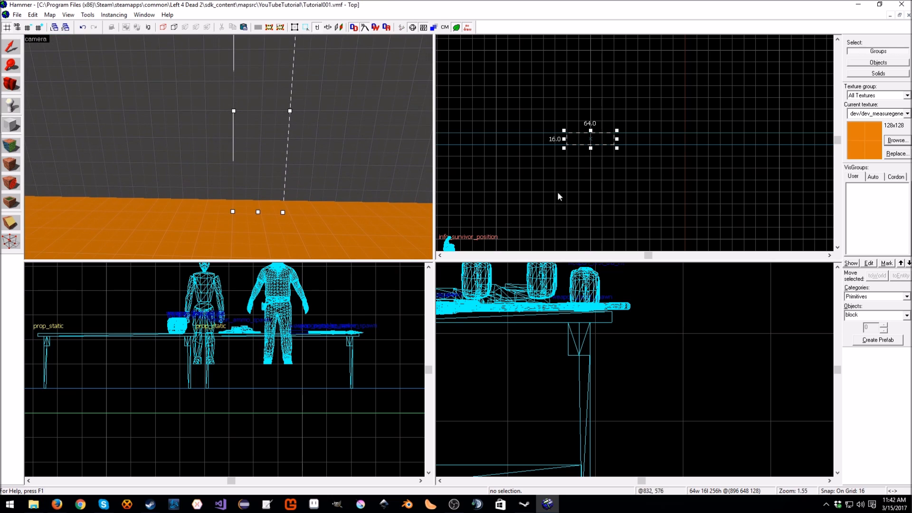
scroll(559, 349, down, 10)
key(Right)
key(Right)
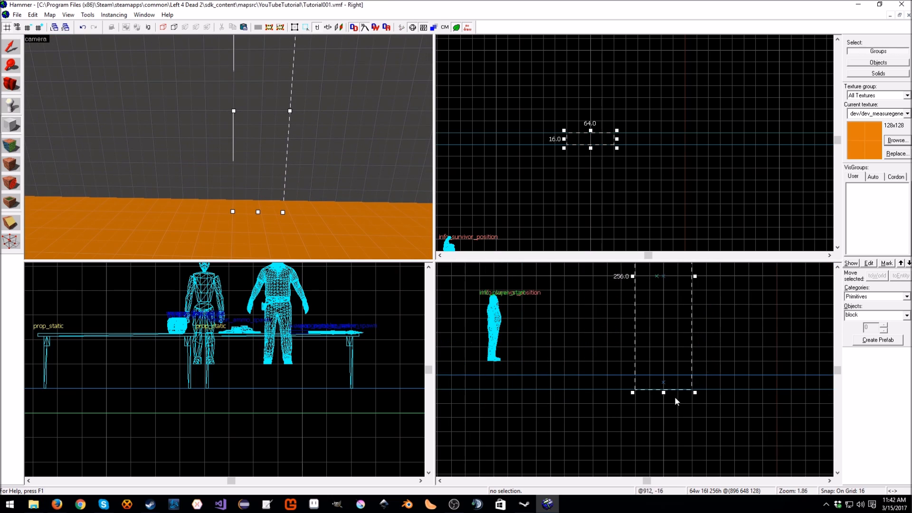
drag(667, 392, 668, 376)
key(Up)
drag(664, 266, 664, 378)
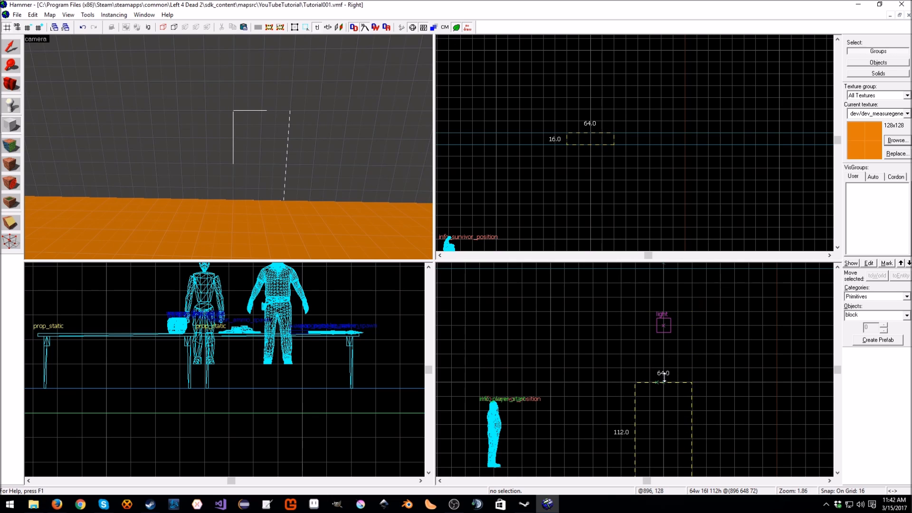
key(Down)
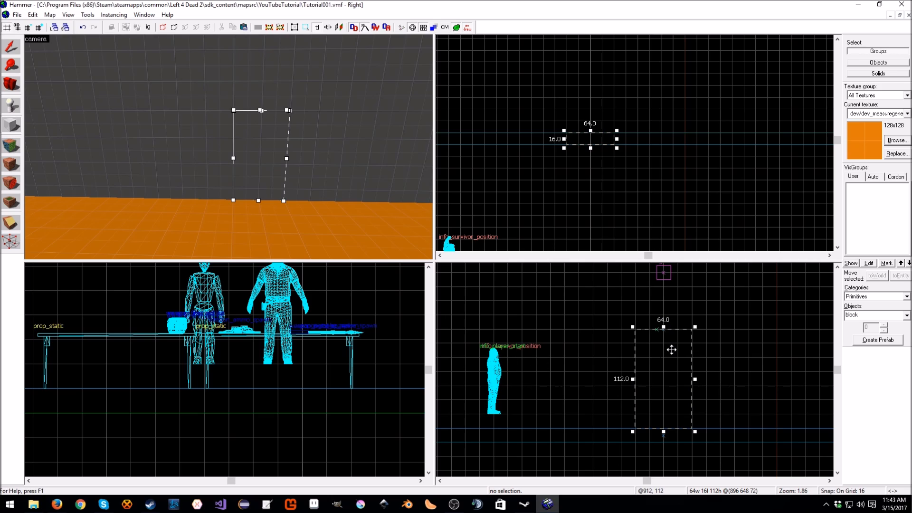
drag(663, 327, 664, 306)
key(Return)
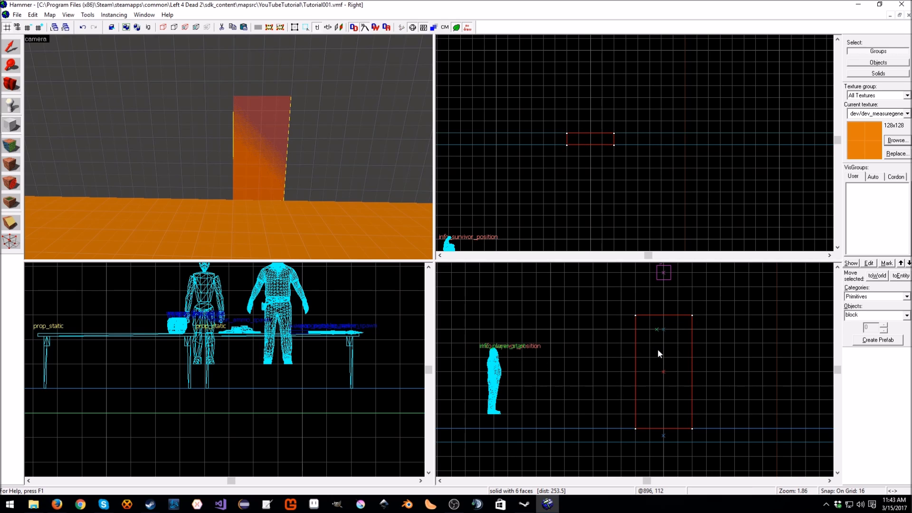
key(ctrl+z)
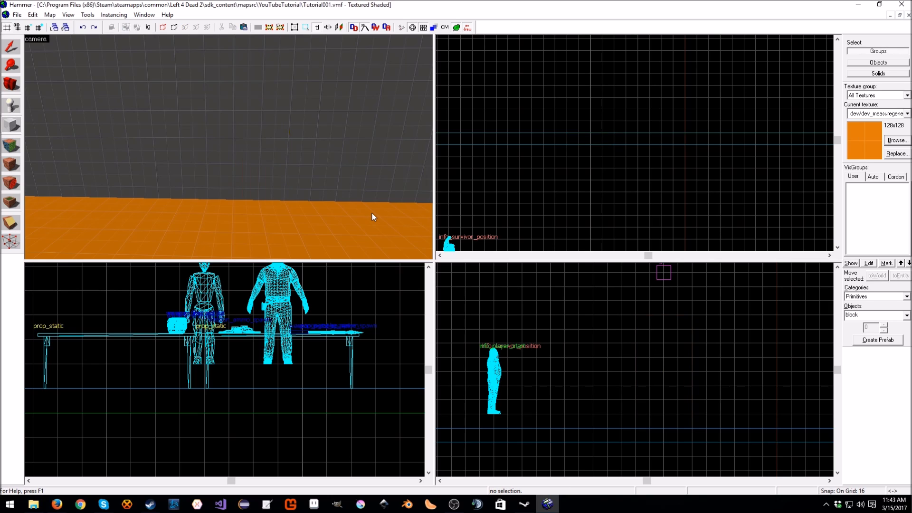
key(ctrl+y)
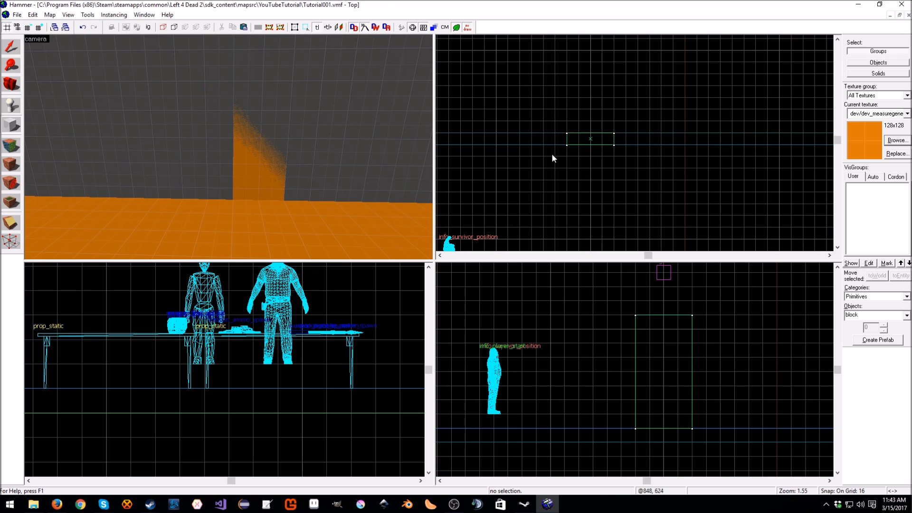
Carve the wall with the 64 by 128 block and delete the block to leave a doorway
click(11, 46)
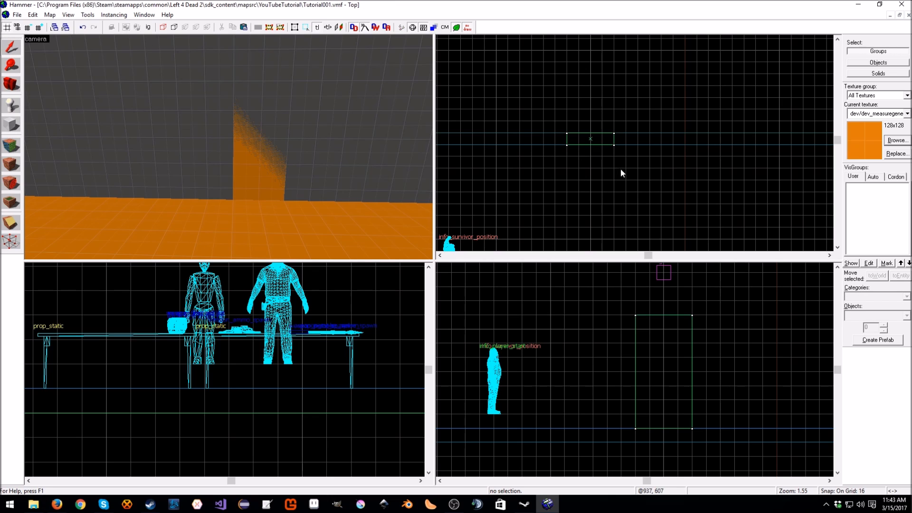
click(590, 142)
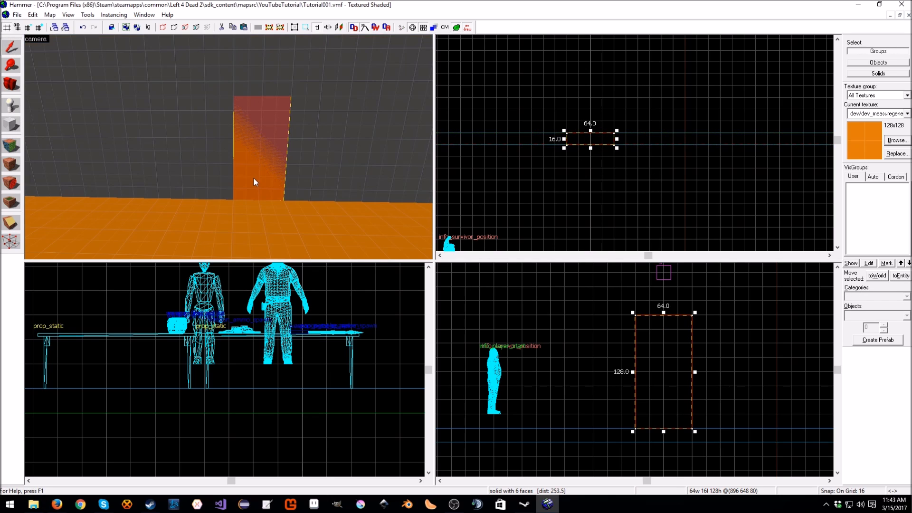
click(88, 15)
click(170, 68)
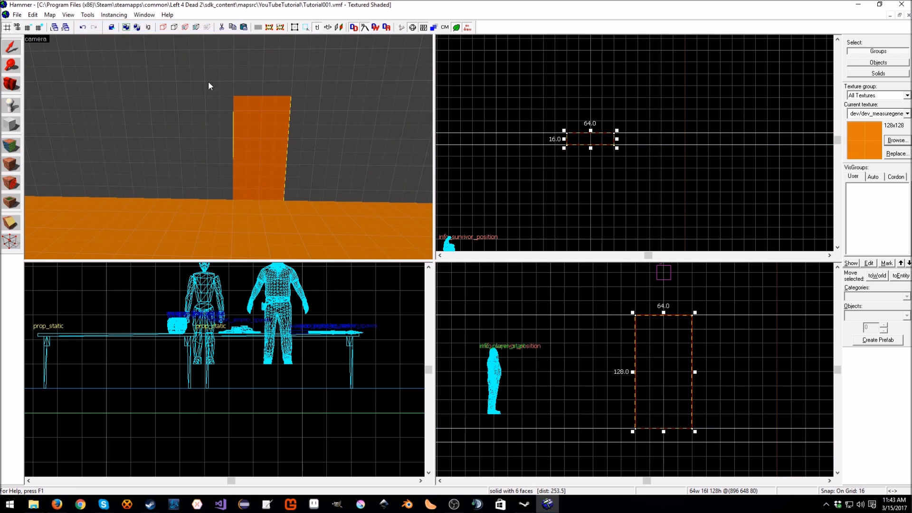
key(Delete)
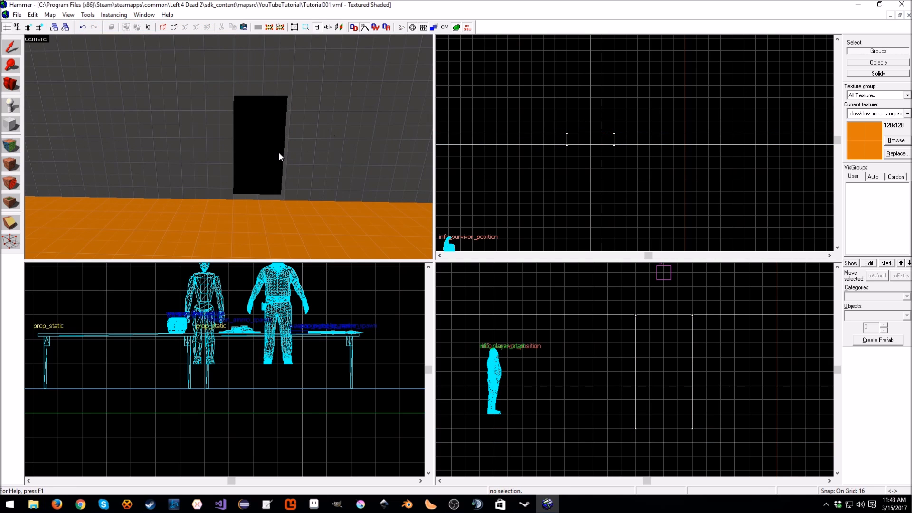
Examine the carved doorway from outside and inside the room, checking how the surrounding wall pieces are grouped
key(z)
key(w)
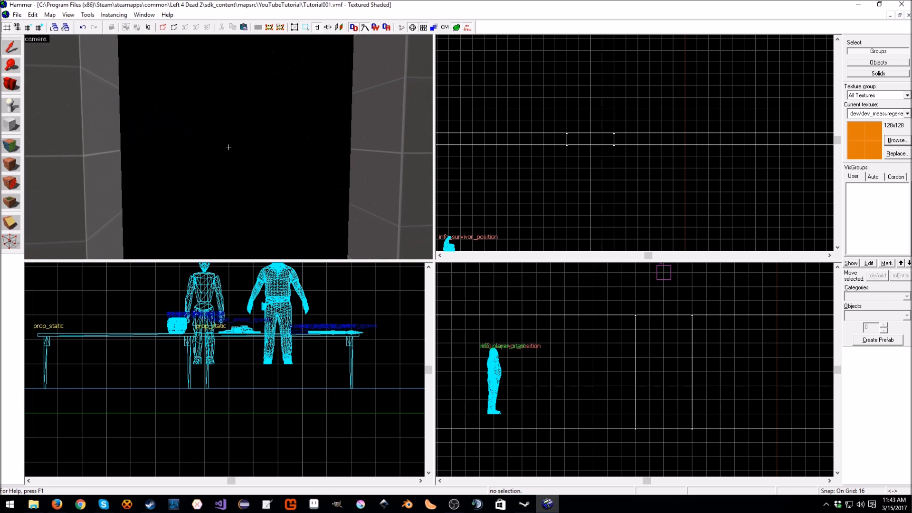
key(w)
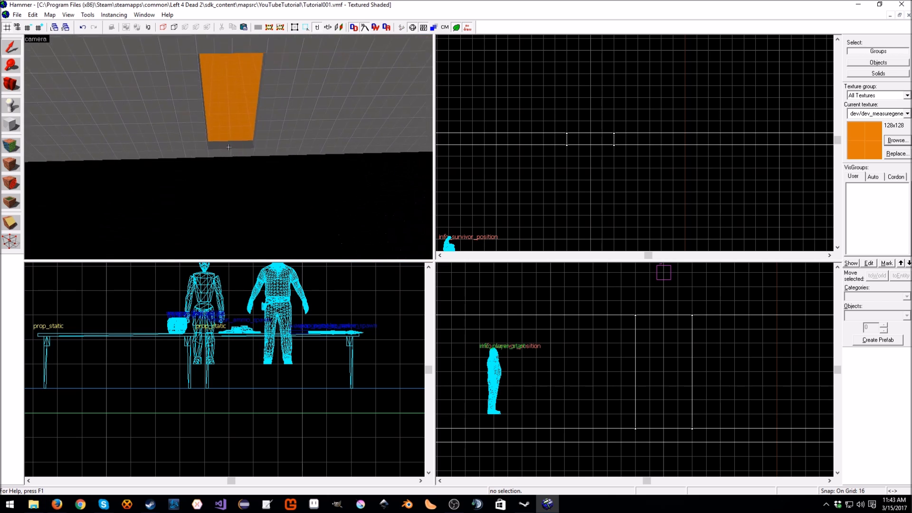
key(w)
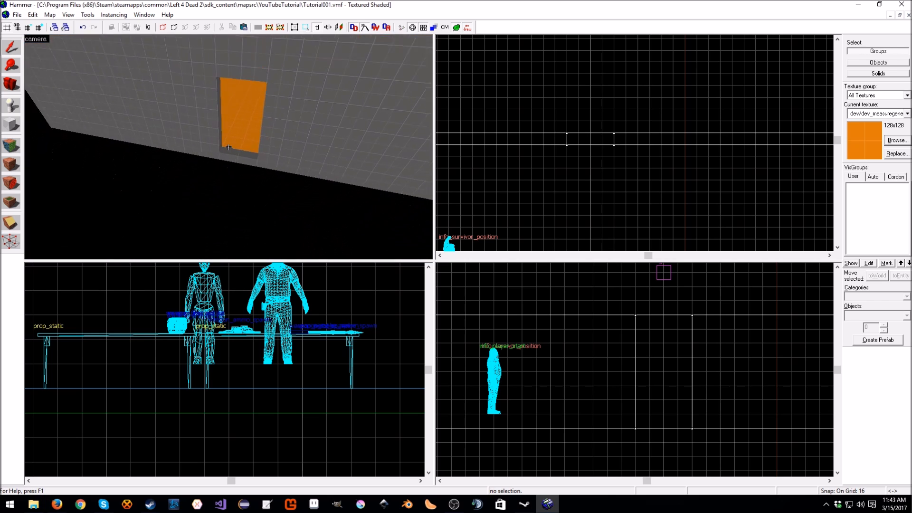
click(228, 147)
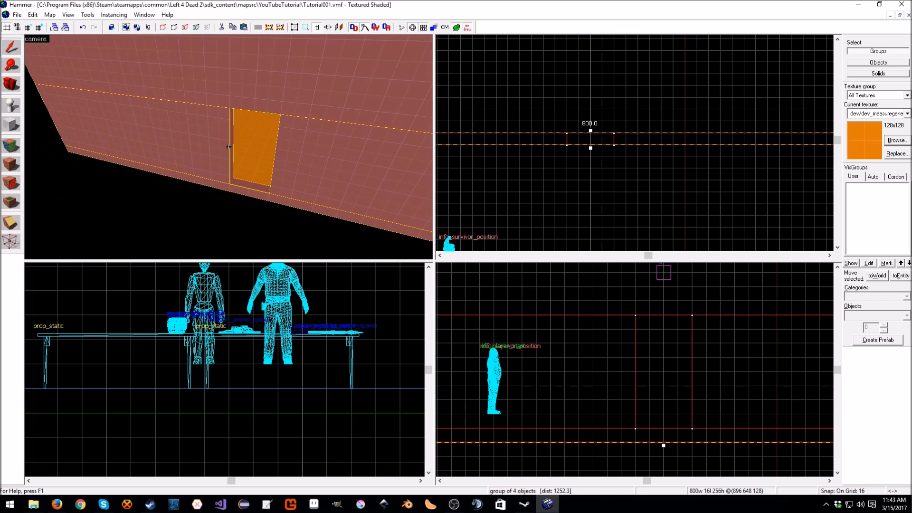
key(w)
key(s)
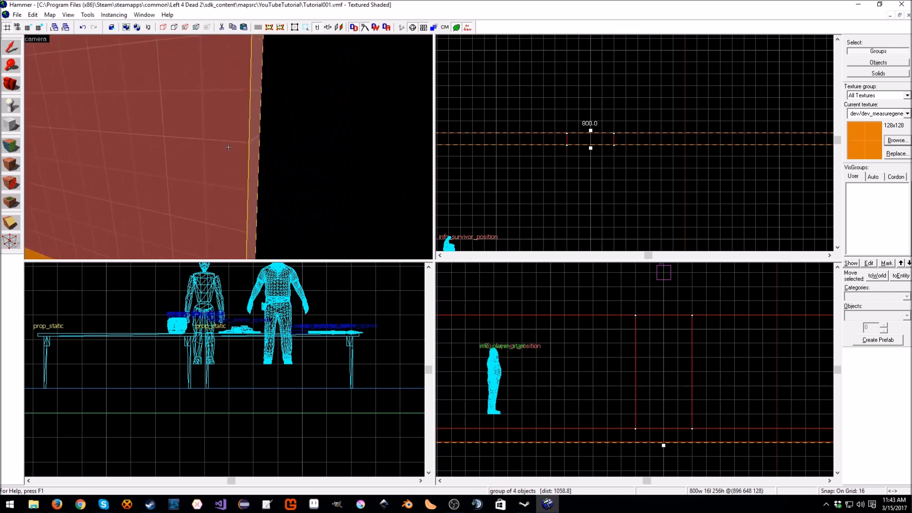
click(237, 150)
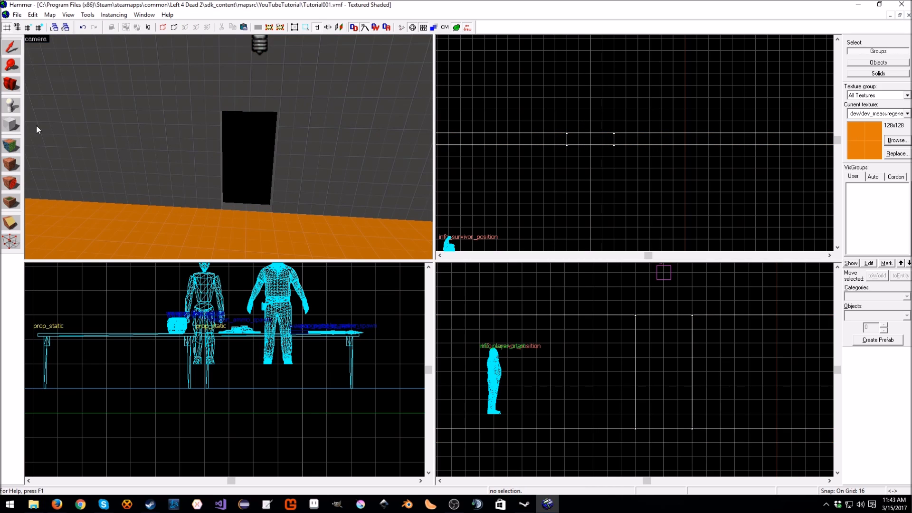
click(256, 95)
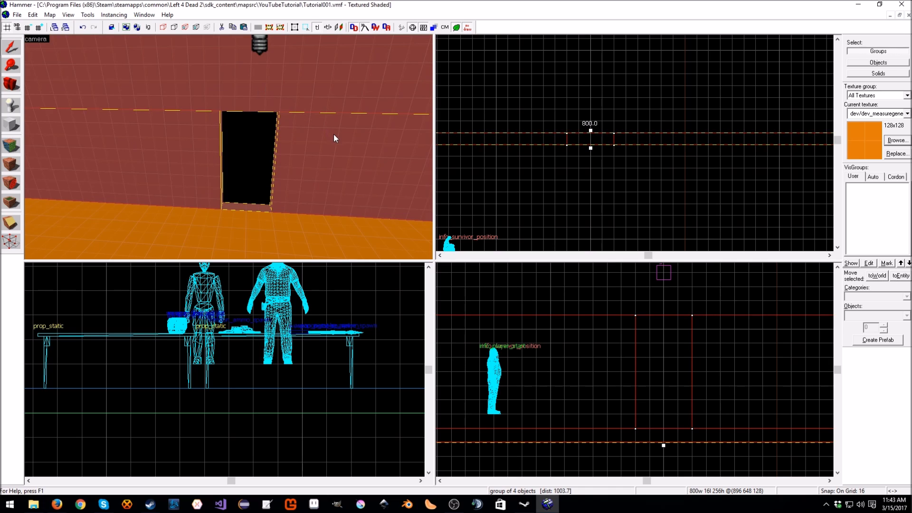
click(268, 163)
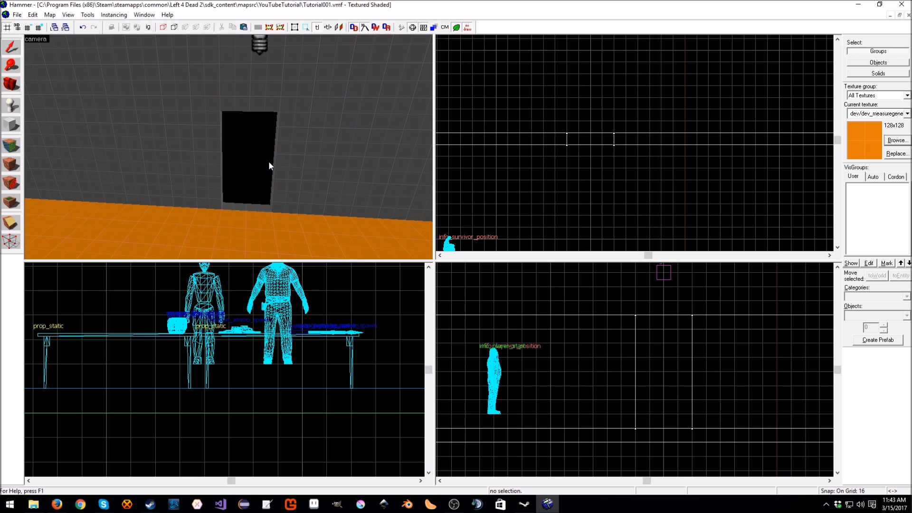
scroll(269, 161, down, 2)
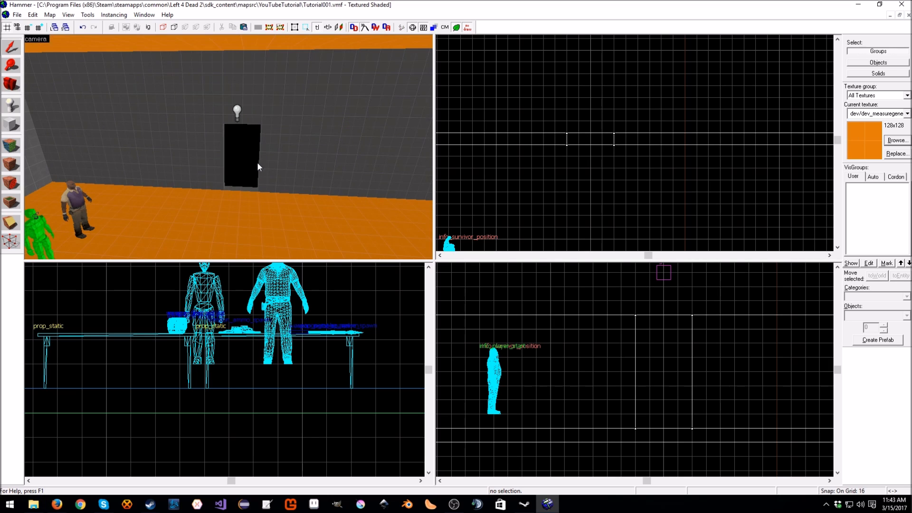
Outline a floor block 800 units wide, 176 long and 16 high along the outside of the doorway wall
click(10, 124)
click(10, 47)
click(199, 196)
click(225, 167)
click(11, 125)
scroll(649, 191, down, 2)
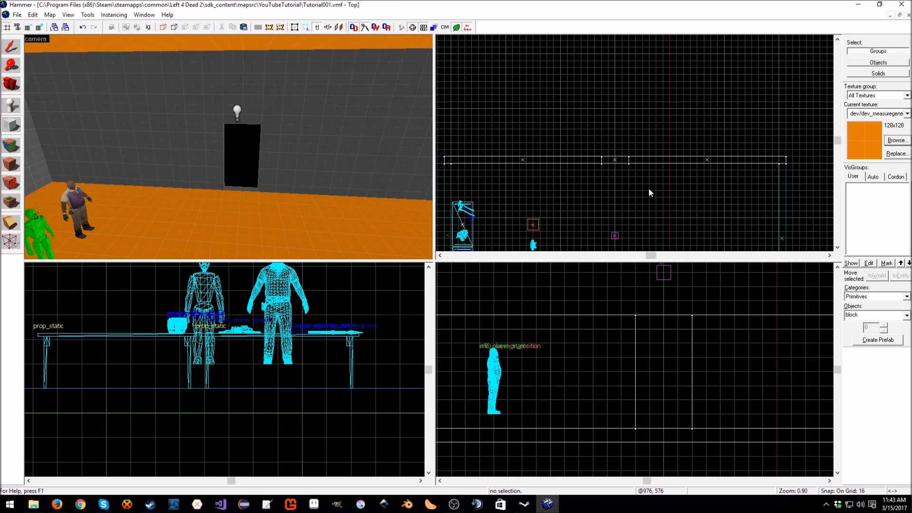
drag(445, 108, 786, 156)
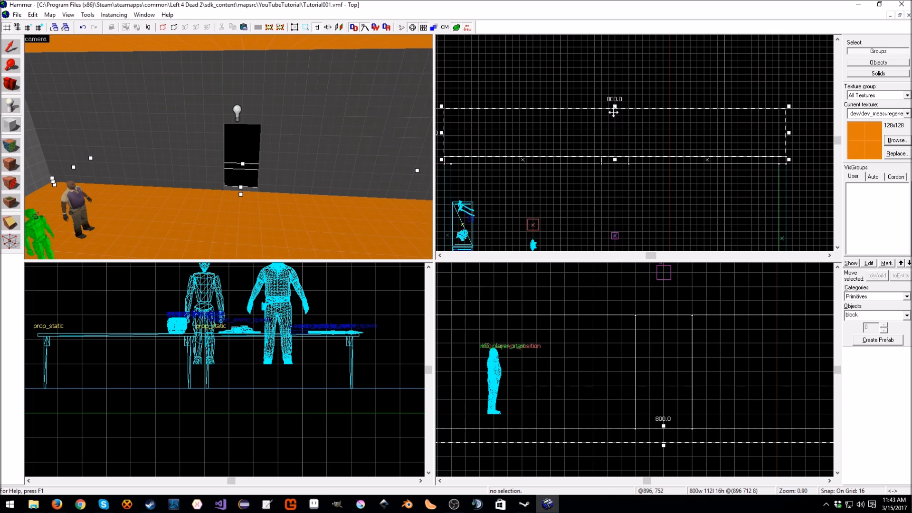
key(Left)
drag(714, 107, 715, 80)
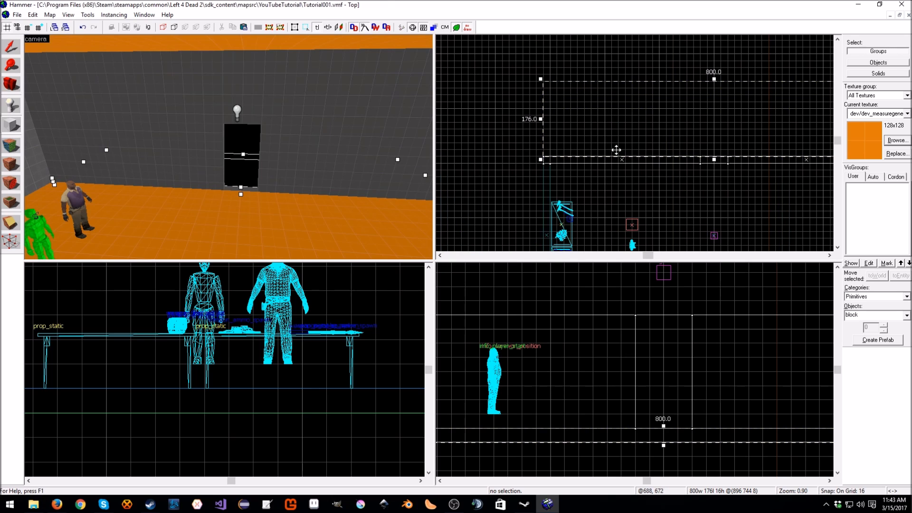
Extend the floor outline outside the doorway to 192 units long and create the block
key(z)
key(d)
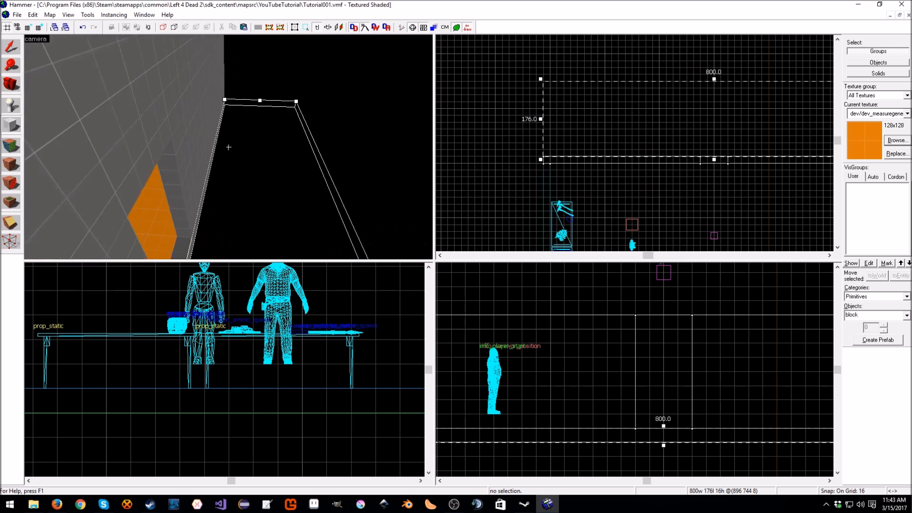
key(s)
key(z)
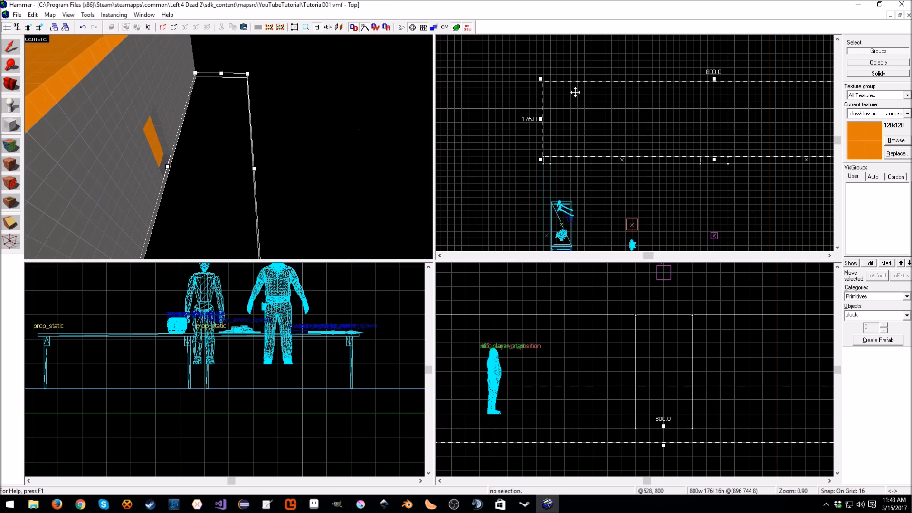
drag(714, 79, 715, 72)
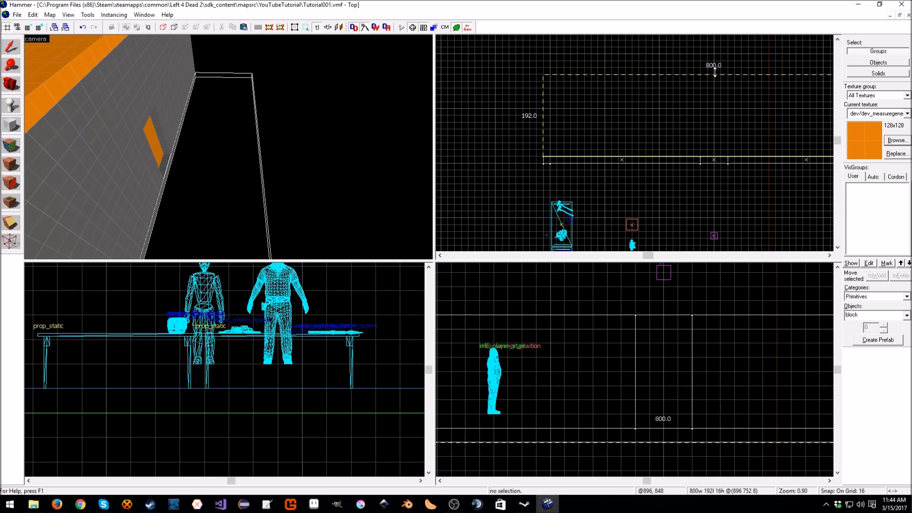
key(Return)
Stretch the new floor past the room's east corner and create an adjoining floor block along the room's east side
scroll(691, 123, down, 5)
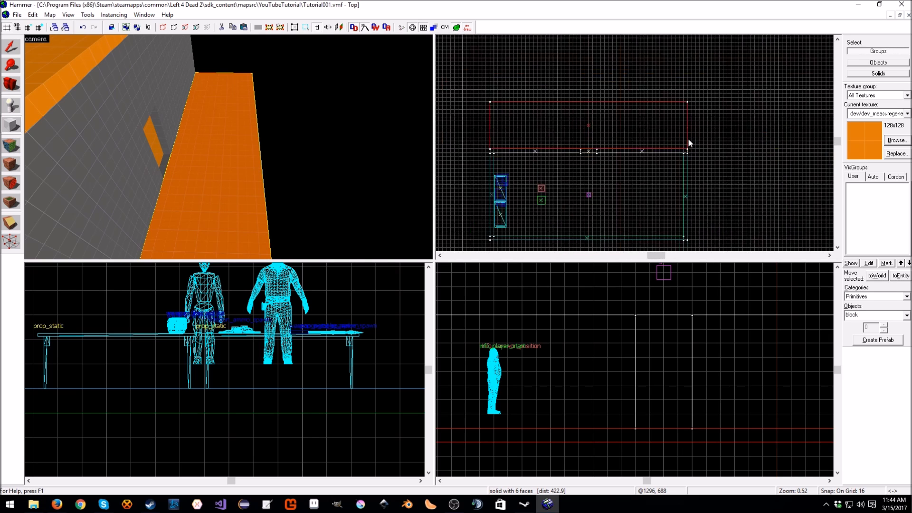
scroll(598, 84, up, 2)
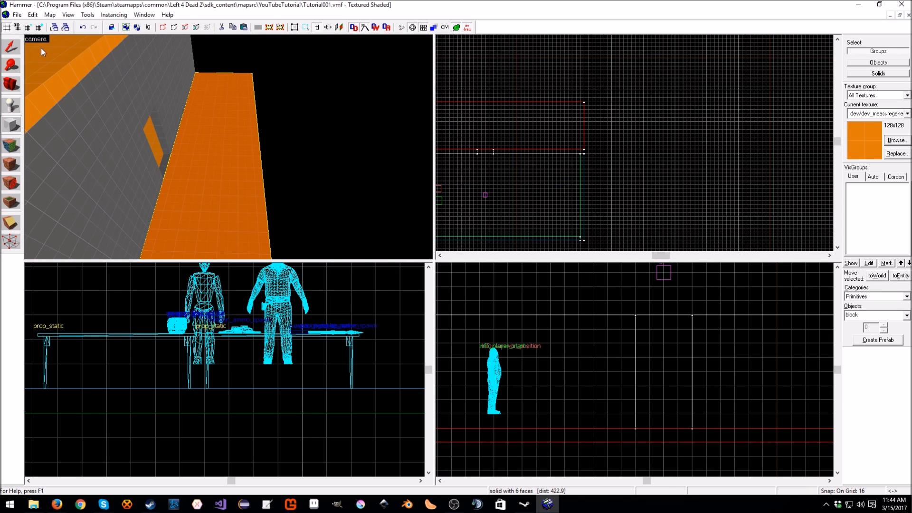
click(13, 46)
drag(586, 124, 646, 124)
click(11, 124)
scroll(604, 161, up, 2)
drag(577, 146, 611, 196)
key(Return)
Create a floor block 800 wide, 160 long and 16 high along the room's south wall, touching the east floor
key(Up)
key(Down)
key(Left)
drag(670, 173, 581, 112)
drag(671, 177, 676, 175)
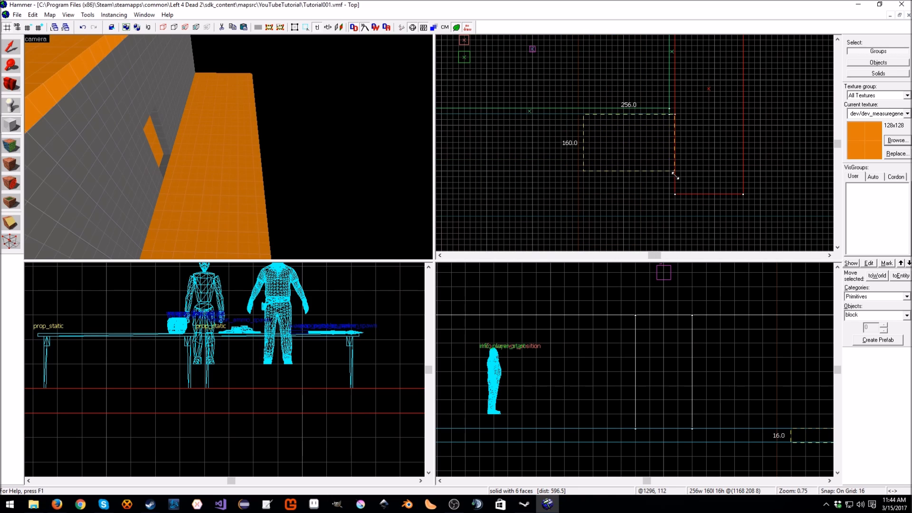
mouse_move(580, 143)
mouse_down()
mouse_move(559, 142)
mouse_move(586, 141)
mouse_up()
key(Left)
key(Left)
key(Right)
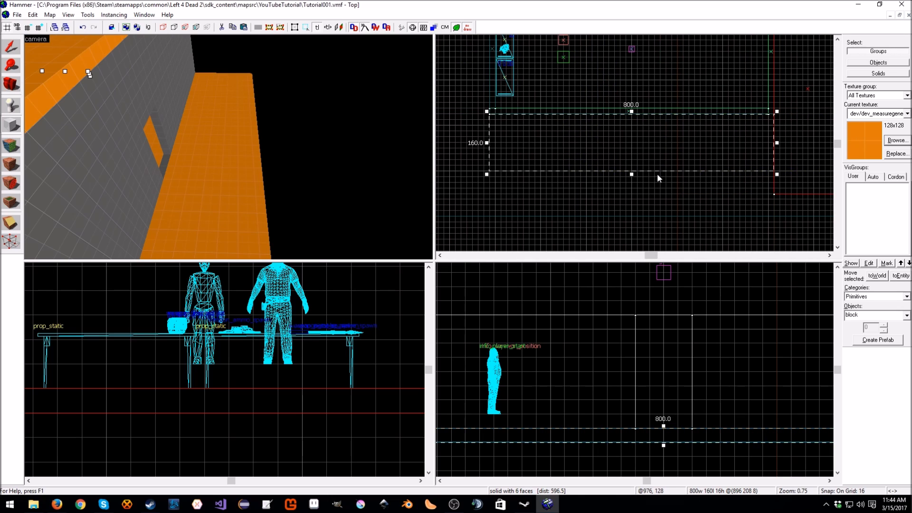
key(Return)
Shorten the east floor block so its south end lines up with the south floor block
click(11, 46)
click(800, 186)
click(796, 193)
key(Right)
key(Right)
drag(609, 198, 608, 187)
Trim the north floor block's east end flush with the outer edge of the east floor block
key(Up)
key(Up)
key(Up)
click(512, 111)
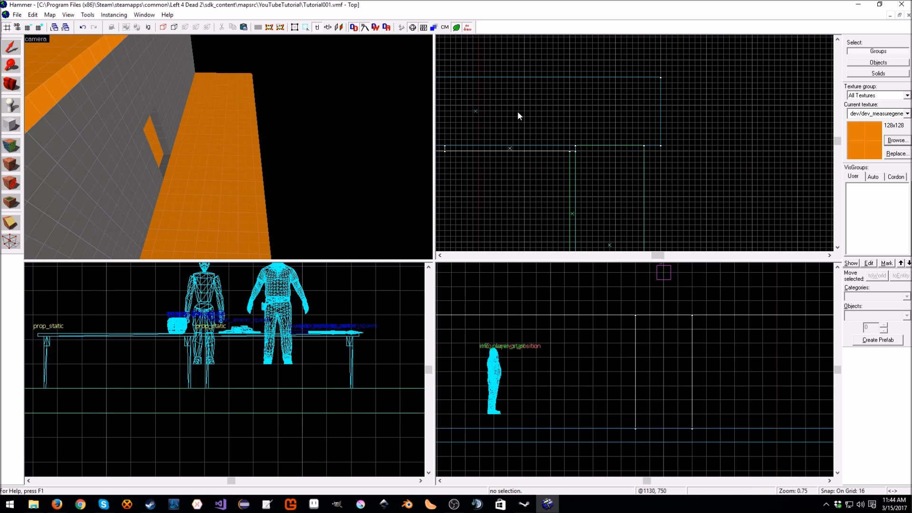
click(232, 136)
drag(662, 112, 647, 113)
click(715, 137)
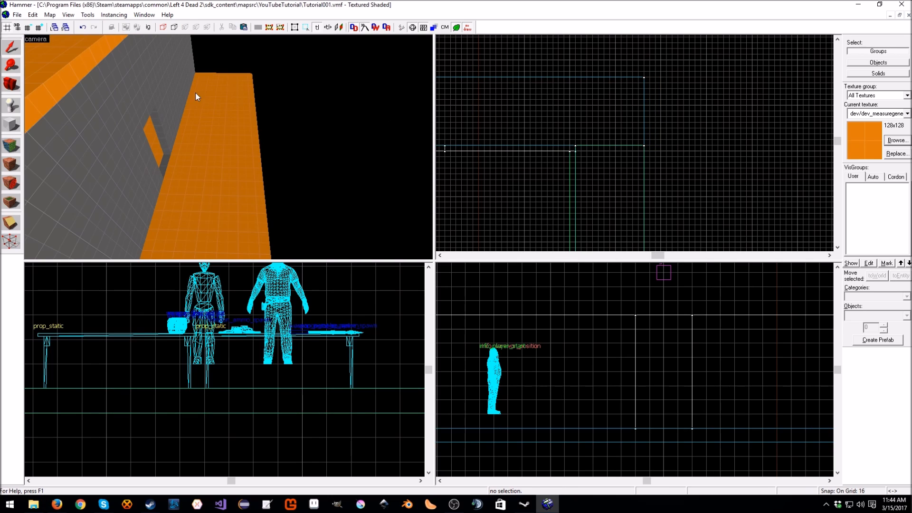
Set the current texture to dev/dev_measuregeneric01b and create the first outer wall blocks around the new floor
click(141, 64)
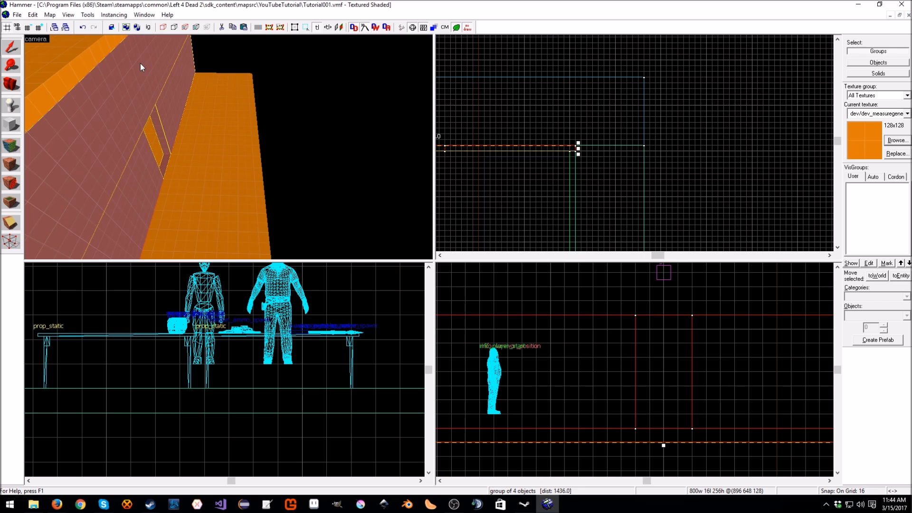
click(319, 68)
click(11, 124)
click(896, 141)
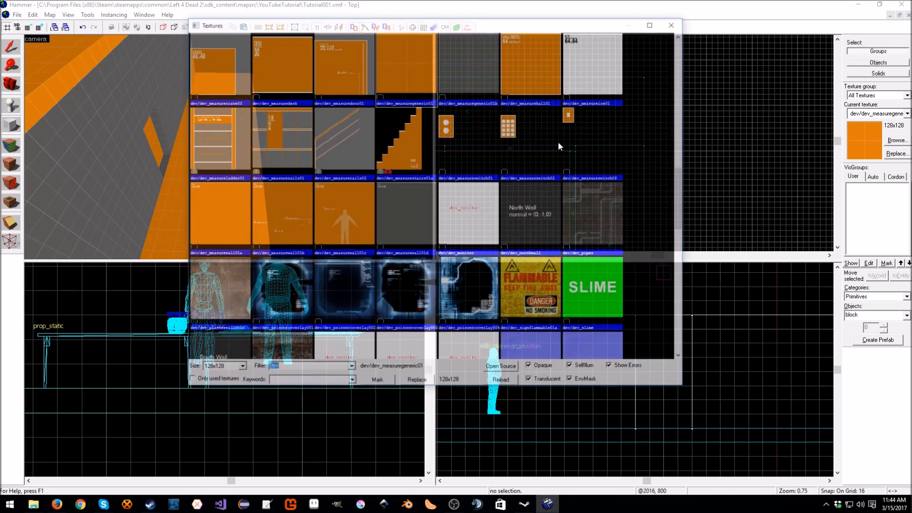
double_click(474, 78)
scroll(594, 138, up, 2)
scroll(583, 137, up, 1)
drag(588, 155, 690, 180)
key(Return)
key(Return)
key(Return)
Create the remaining outer walls, including a southwest end wall 16 wide, 208 long and 256 high
key(Left)
key(Left)
key(Left)
key(Left)
key(Left)
key(Left)
key(Return)
key(Up)
key(Up)
key(Up)
key(Return)
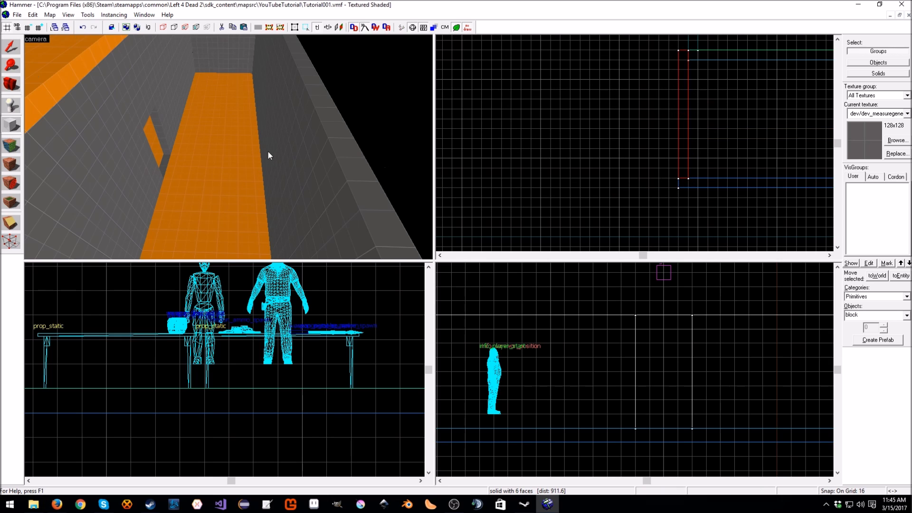
Shorten the southwest end wall to open a gap at the room's corner, and stretch it back to close the gap
key(z)
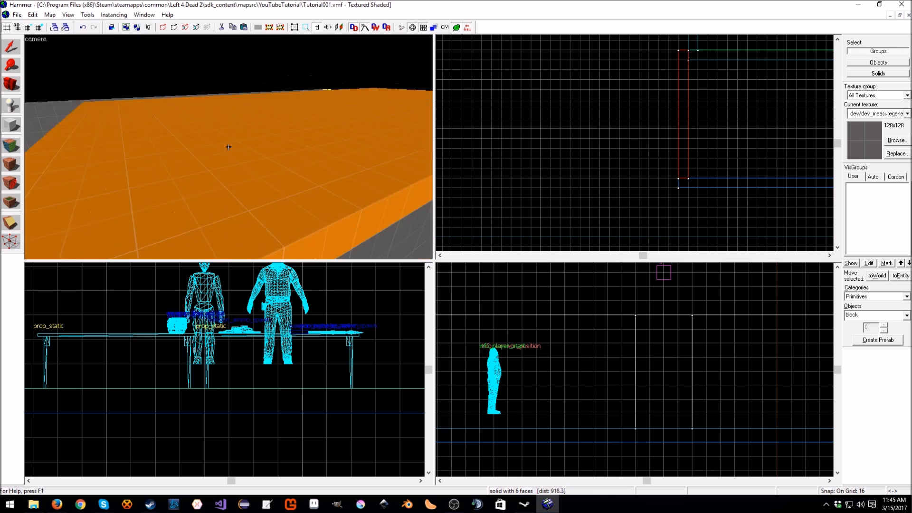
key(s)
key(w)
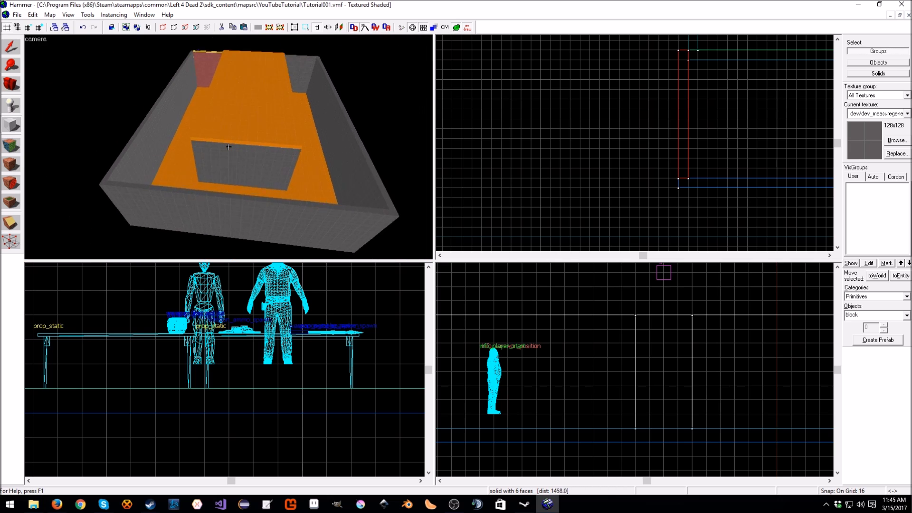
key(w)
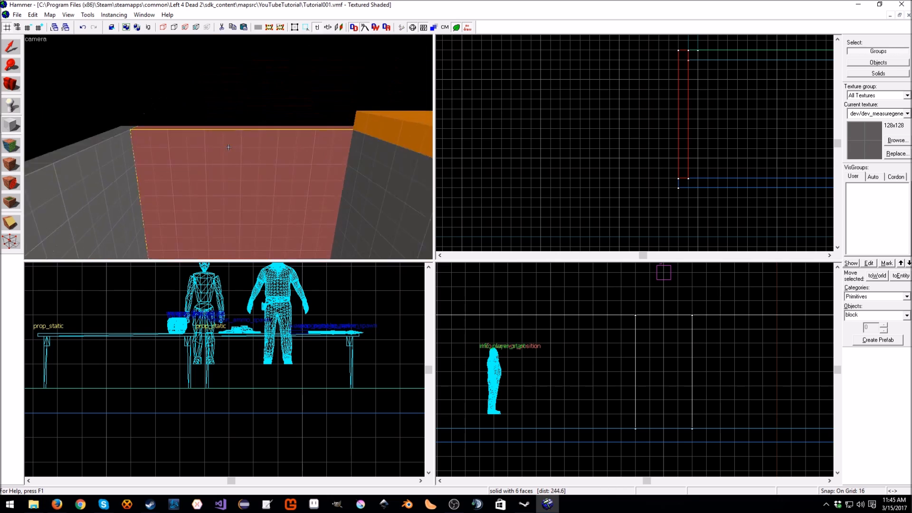
key(s)
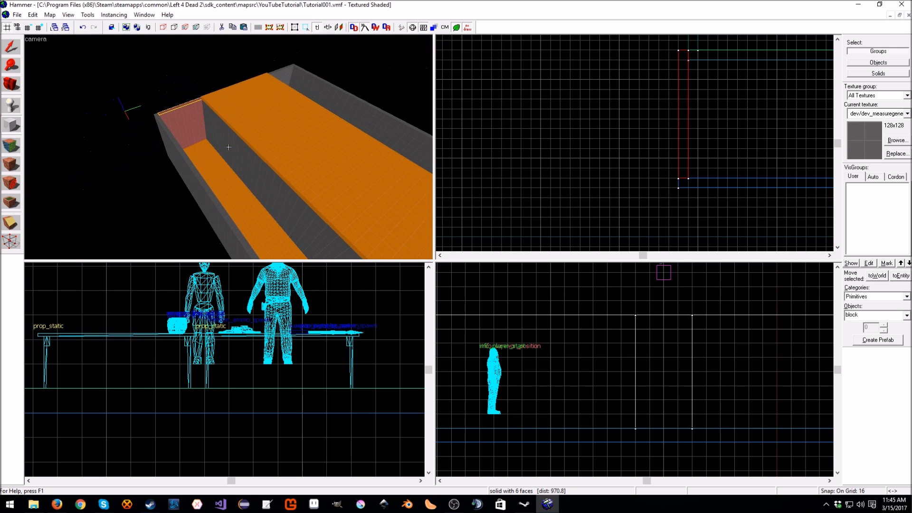
middle_drag(705, 71, 605, 123)
click(12, 48)
scroll(647, 67, up, 4)
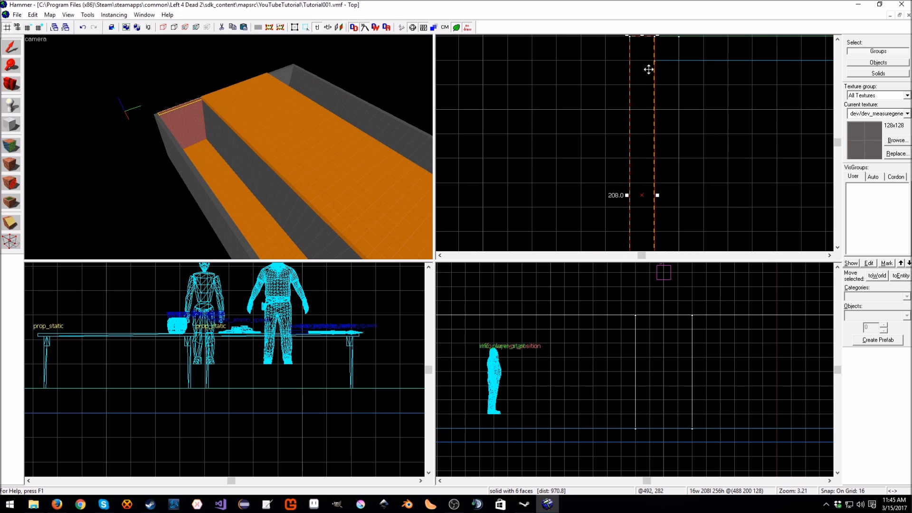
drag(547, 100, 547, 154)
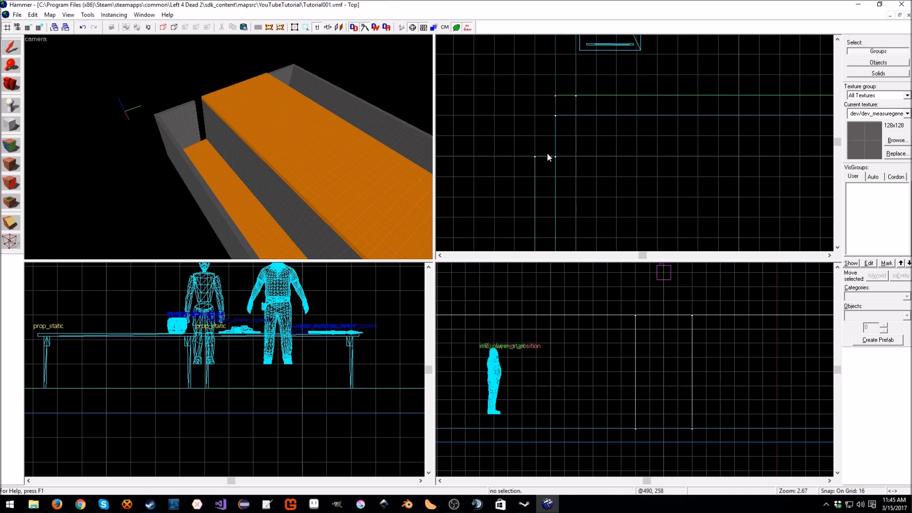
drag(545, 153, 545, 114)
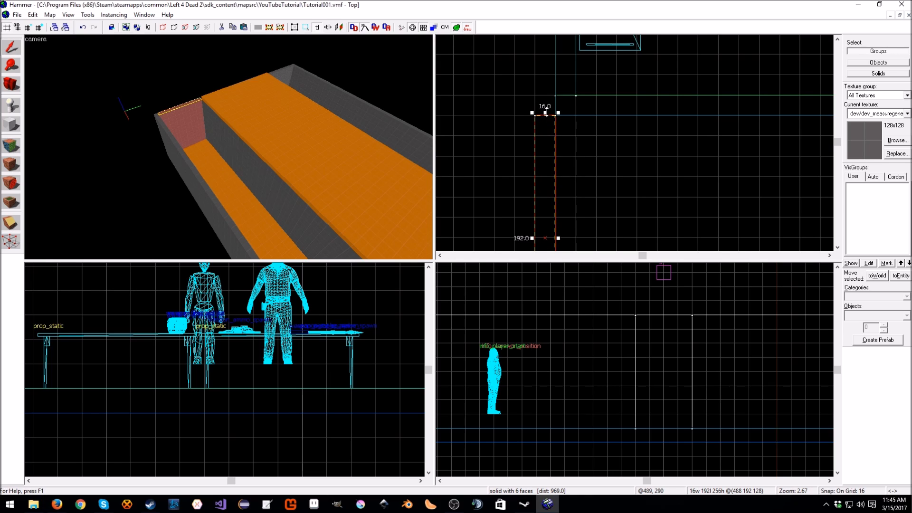
click(159, 83)
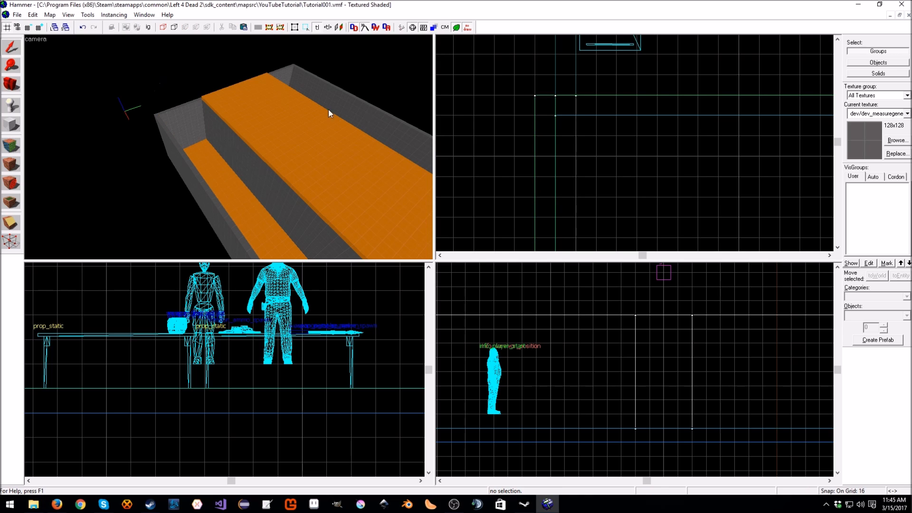
Stretch the room's ceiling block southward to 576 units long so it covers the south corridor
click(302, 141)
drag(302, 142, 252, 128)
scroll(713, 127, down, 5)
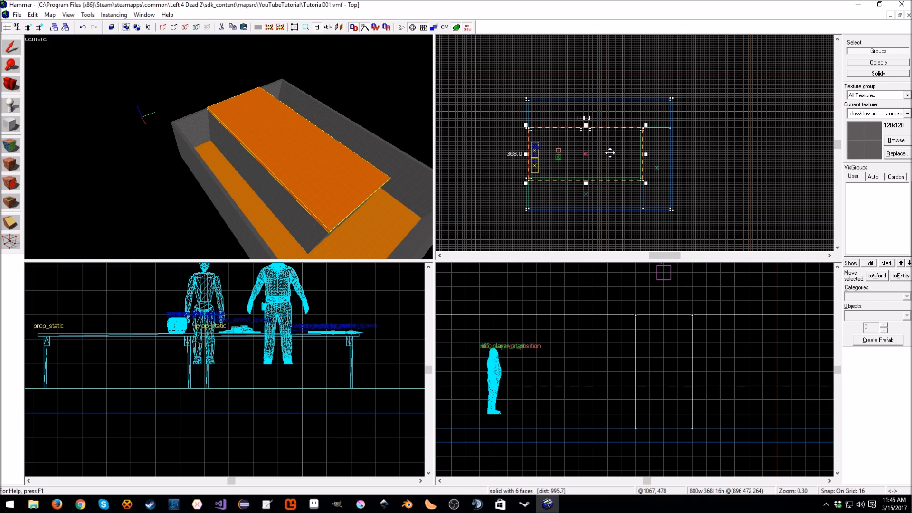
scroll(588, 195, up, 5)
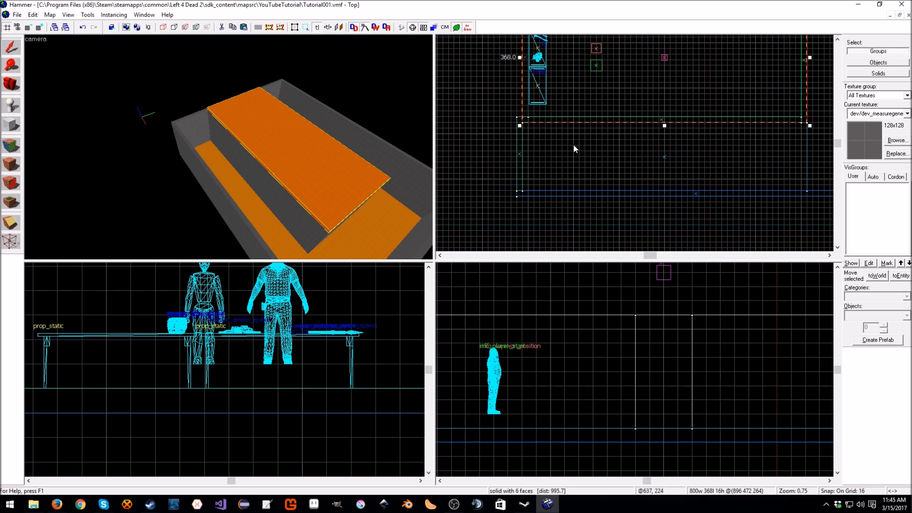
drag(664, 124, 659, 198)
key(Right)
key(Right)
key(Up)
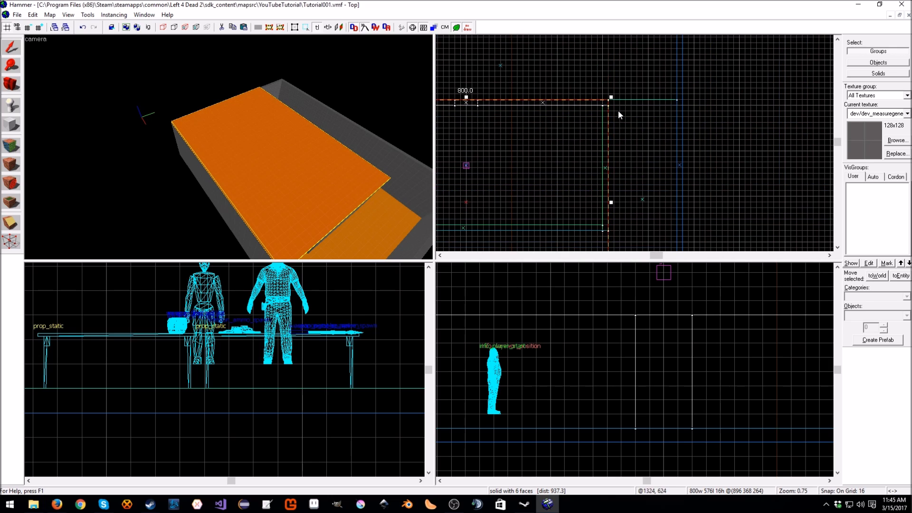
Enlarge the ceiling block to 1008 wide and 784 long so it covers the whole corridor and its outer walls
drag(610, 95, 686, 78)
key(Left)
key(Left)
key(Left)
scroll(619, 135, down, 3)
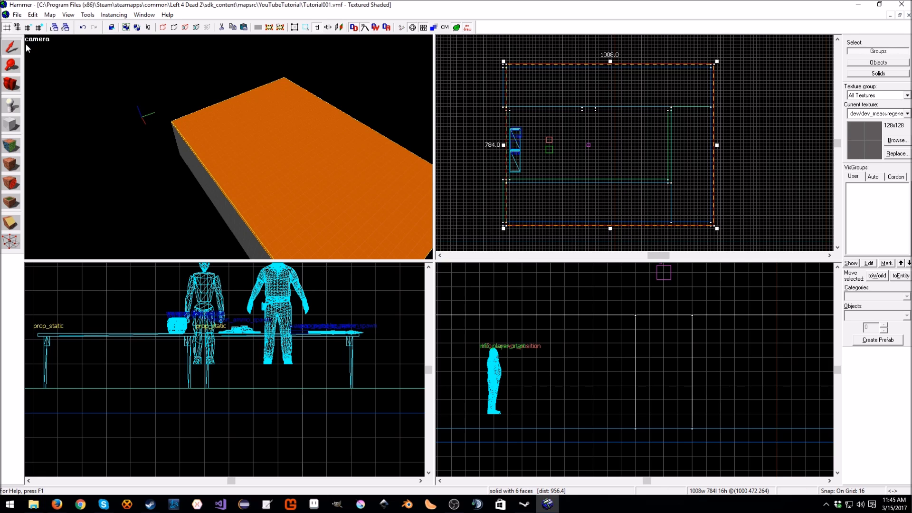
Examine the enclosed corridor from inside, following its walls, floor and ceiling around to the carved doorway
click(102, 82)
key(z)
key(w)
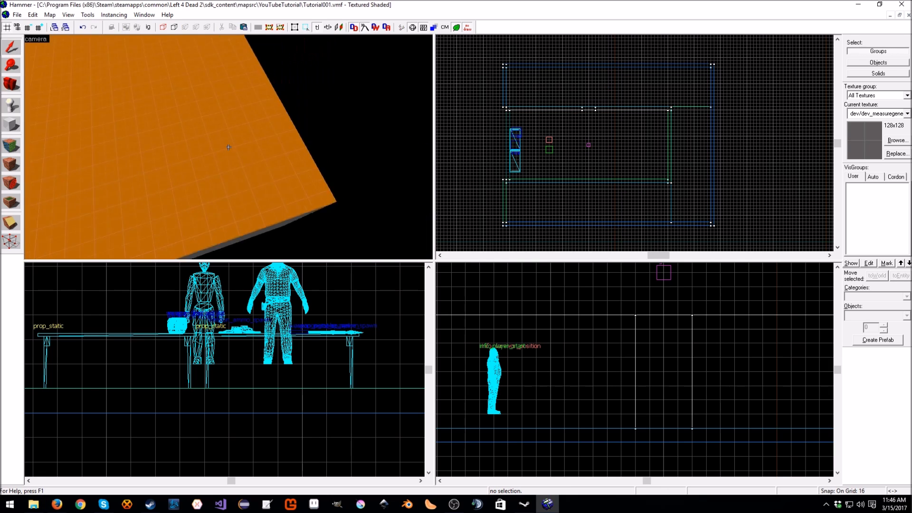
key(w)
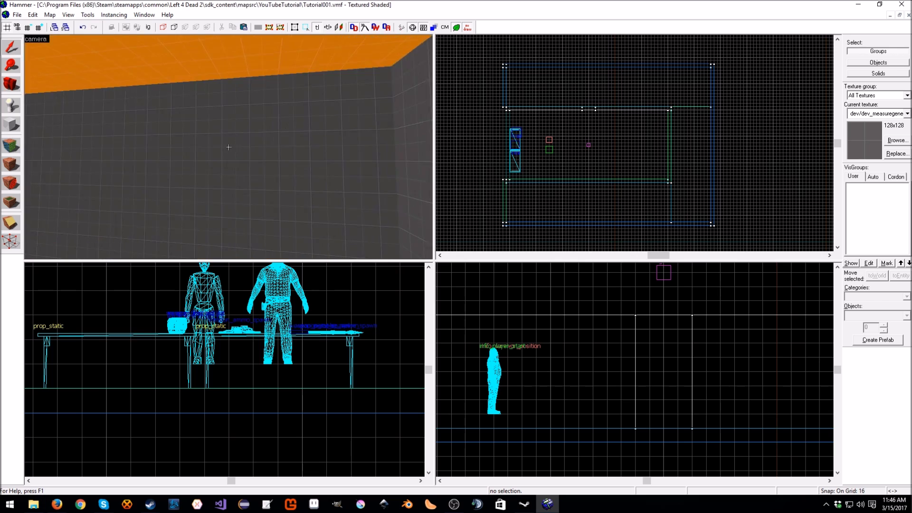
key(w)
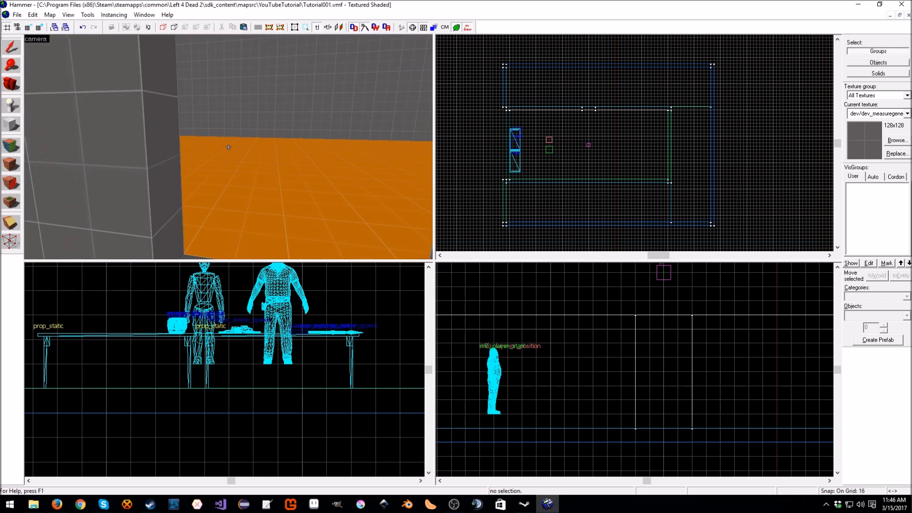
key(w)
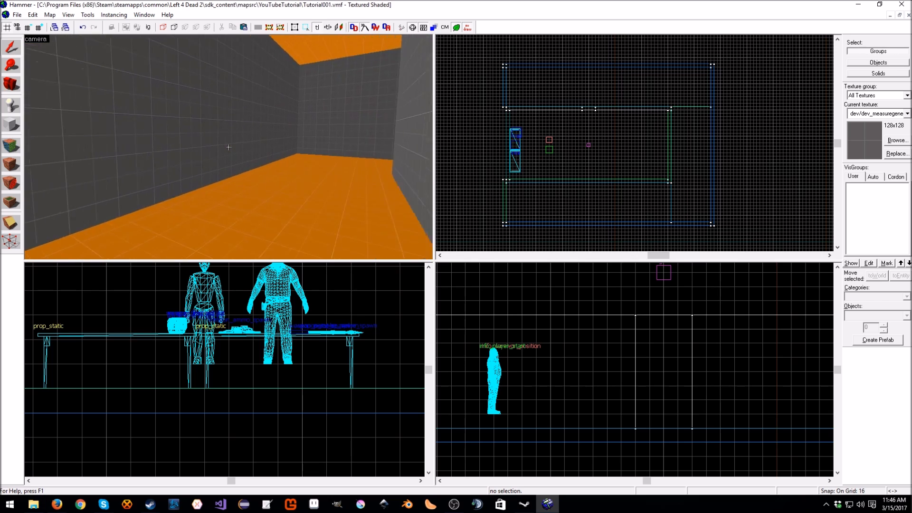
key(w)
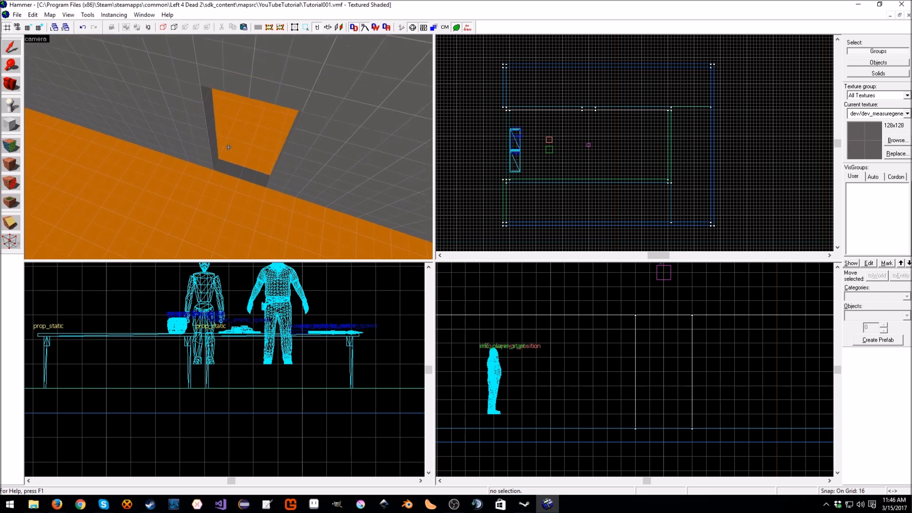
key(s)
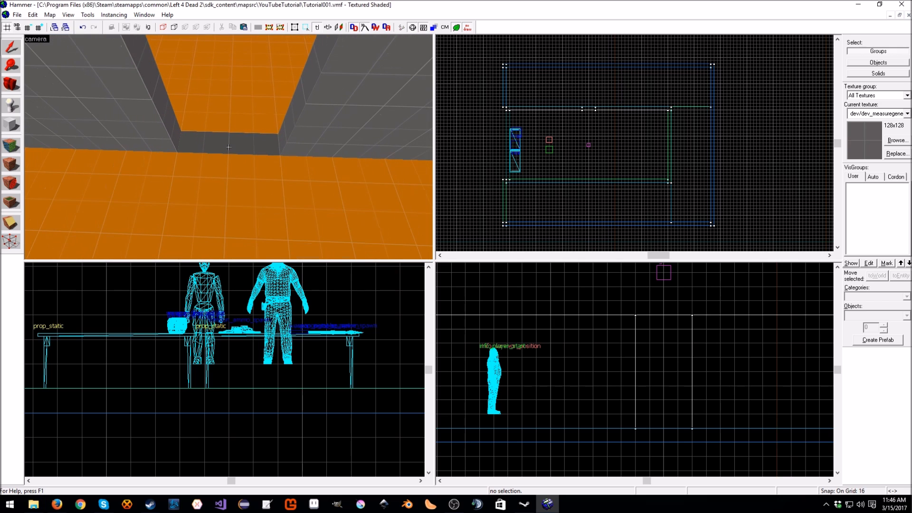
key(w)
key(s)
key(w)
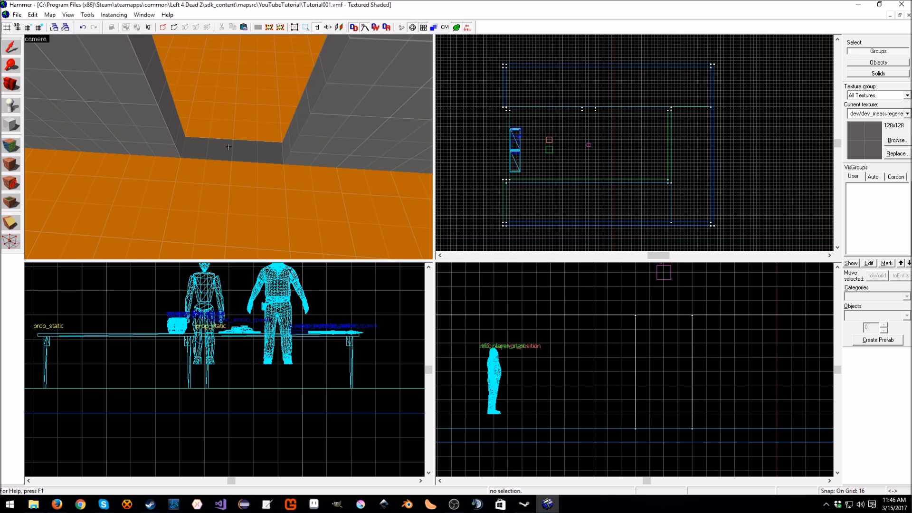
Texture the doorway's threshold face with dev/dev_measuregeneric01 and close the face editor
click(11, 145)
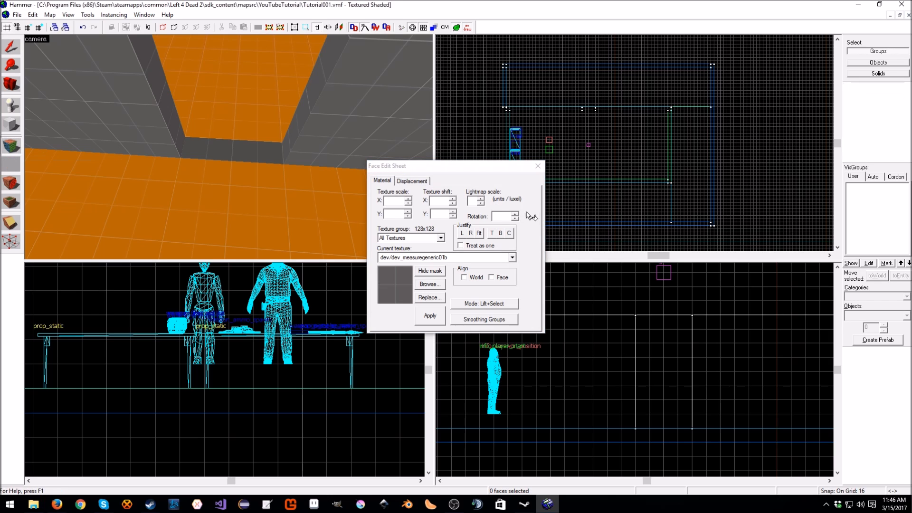
click(437, 284)
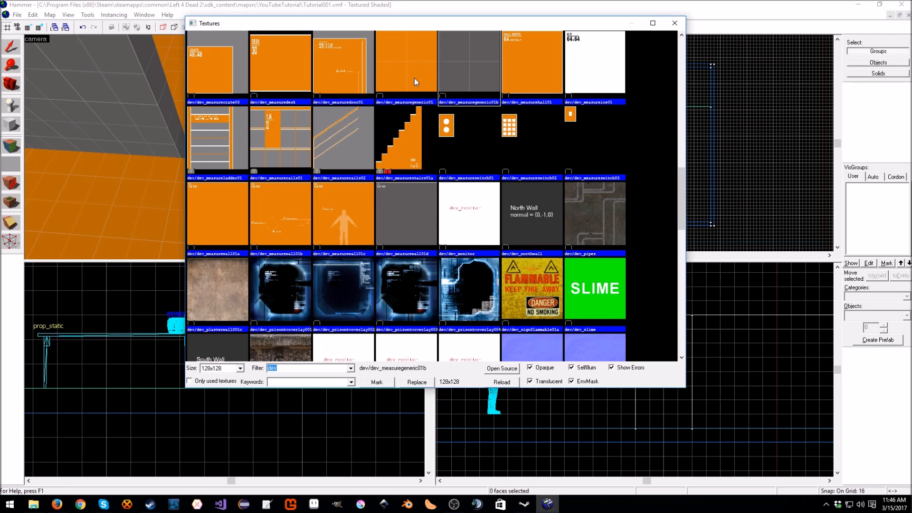
double_click(414, 78)
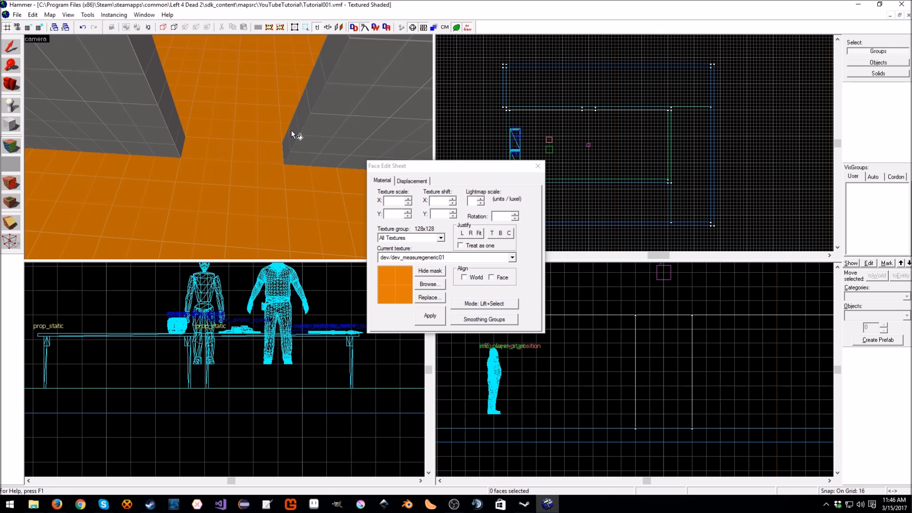
click(324, 115)
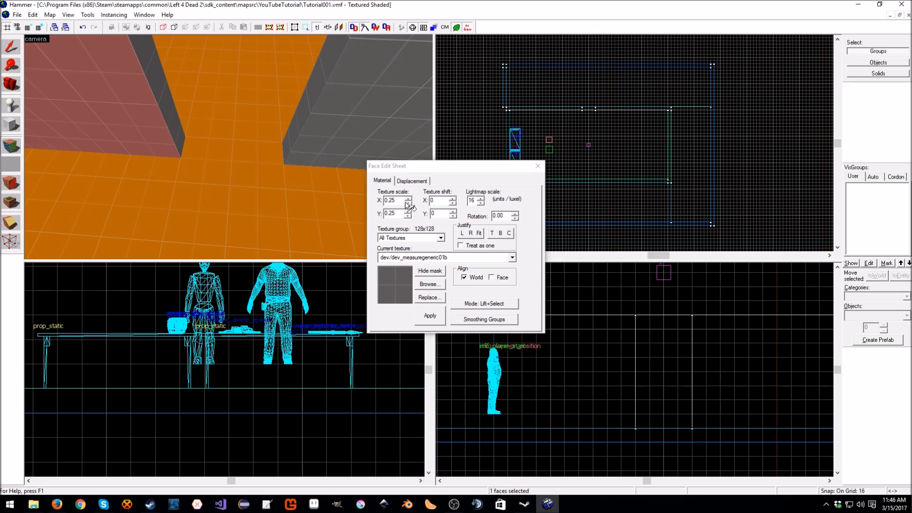
click(411, 181)
click(390, 180)
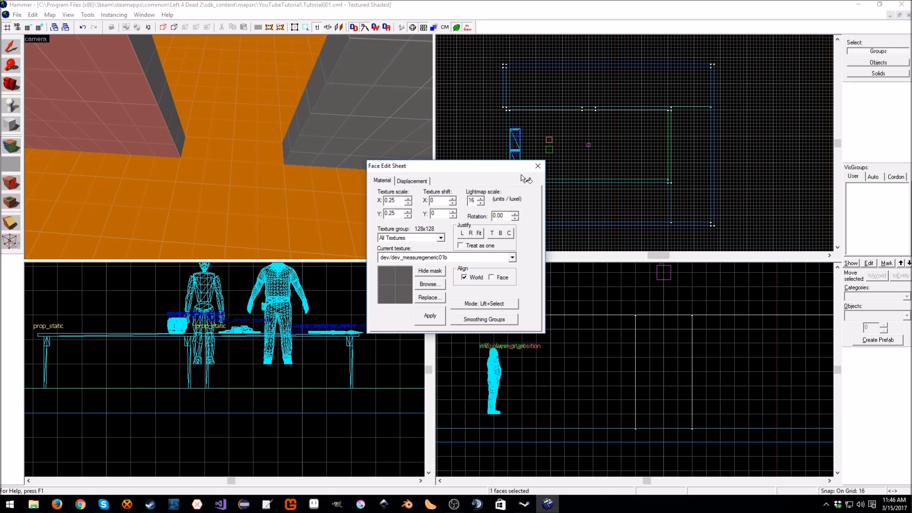
click(538, 166)
Place a prop_door_rotating entity at the centre of the doorway in the top view, using a grid size of 4
click(11, 105)
click(888, 313)
text(door_rotating)
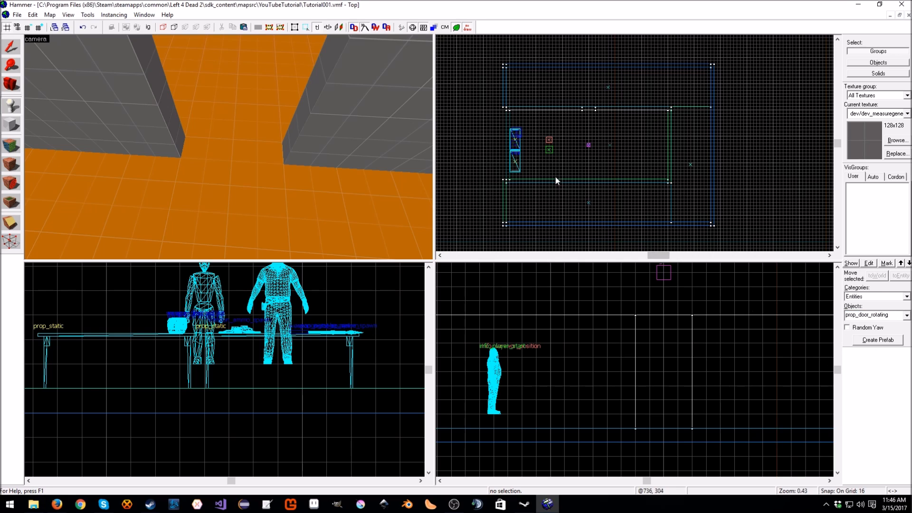
scroll(570, 112, up, 5)
drag(611, 84, 608, 122)
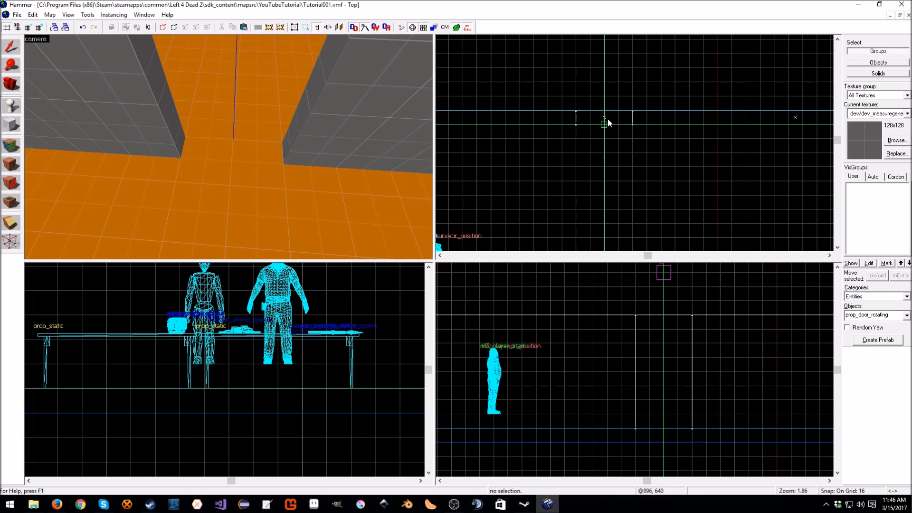
scroll(607, 118, up, 7)
key(bracketleft)
key(bracketleft)
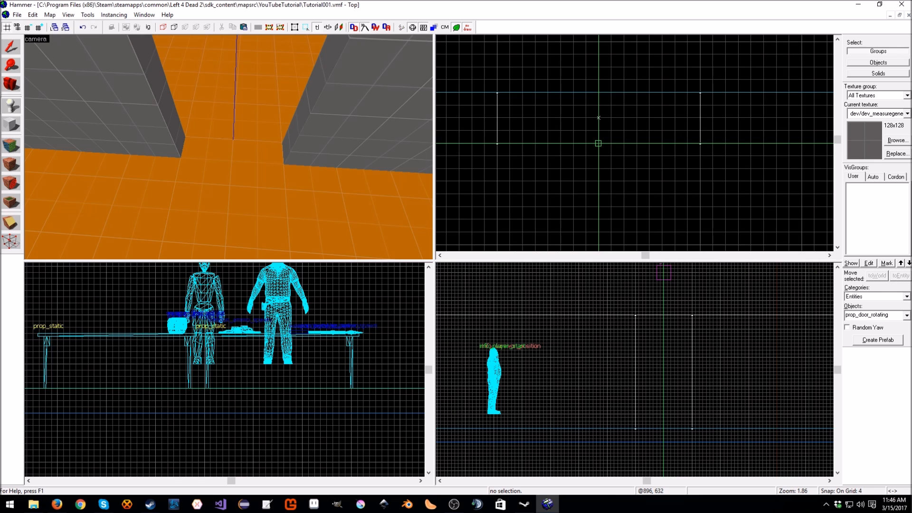
click(598, 118)
key(Return)
scroll(599, 120, down, 4)
Lower the door entity from above the ceiling until it rests on the floor in the middle of the doorway
key(z)
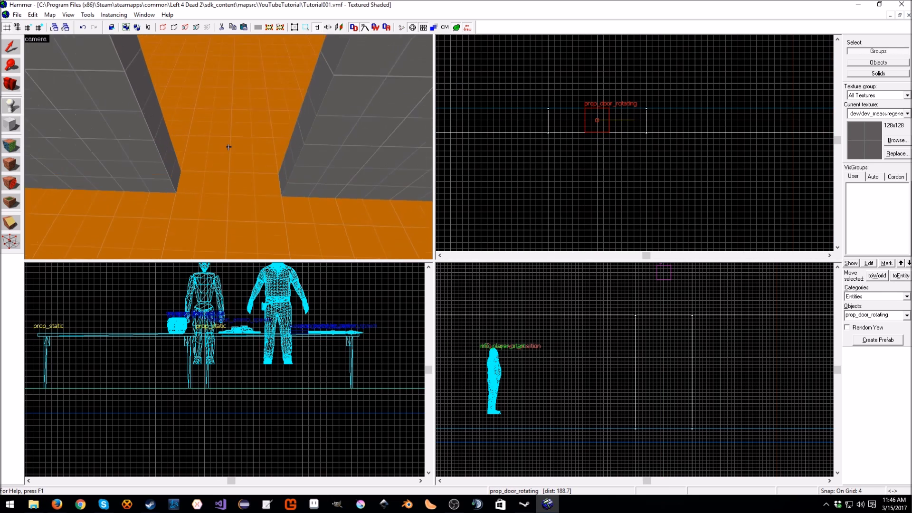
key(z)
scroll(617, 299, down, 3)
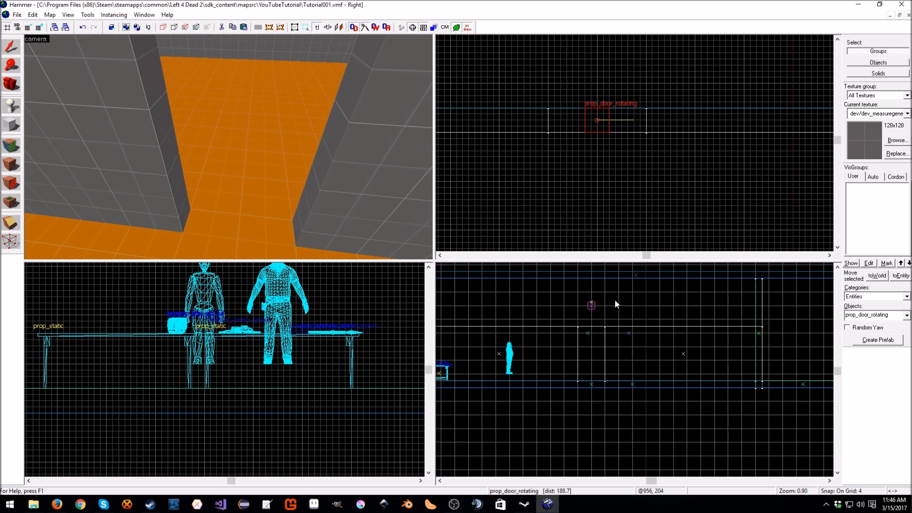
scroll(600, 307, down, 3)
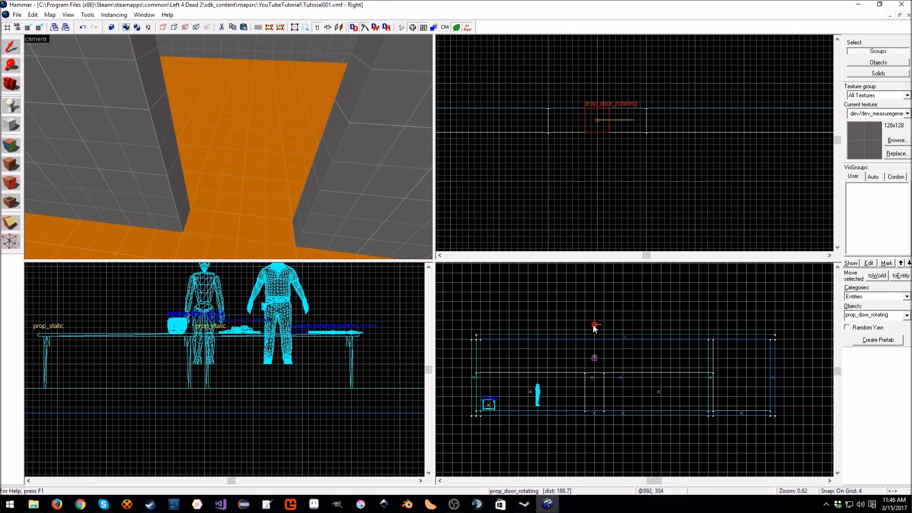
click(10, 46)
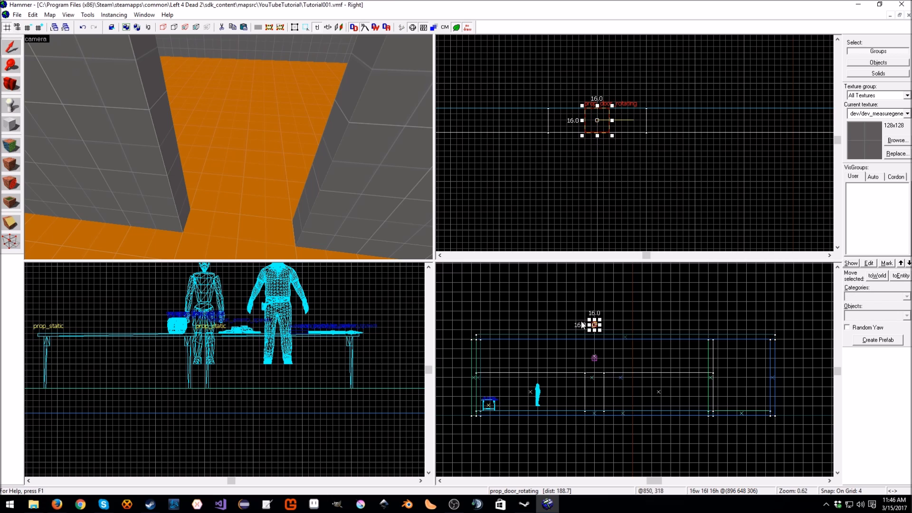
scroll(590, 328, up, 3)
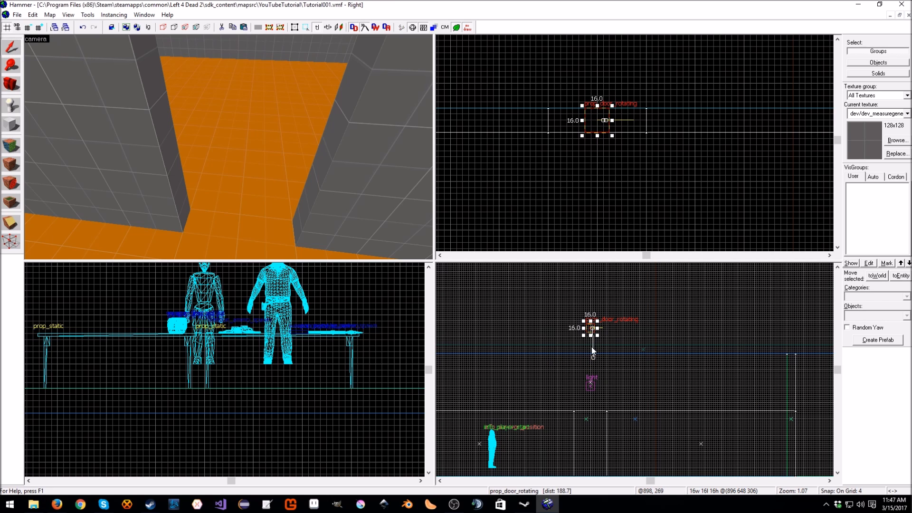
key(ctrl+z)
scroll(589, 328, up, 9)
key(Down)
key(Down)
key(Down)
key(Down)
key(Down)
mouse_move(590, 328)
mouse_down()
mouse_move(591, 344)
mouse_move(590, 330)
mouse_up()
key(Down)
key(Down)
key(Down)
key(Down)
key(Down)
key(Down)
key(Down)
key(Down)
key(Down)
key(Down)
key(Down)
key(Down)
key(Down)
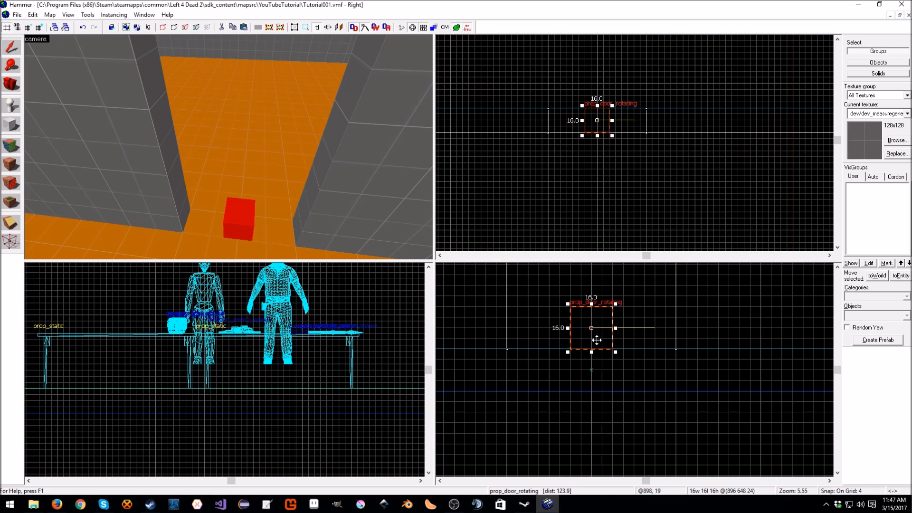
Open the door entity's World Model choices and filter the models by "door"
double_click(237, 221)
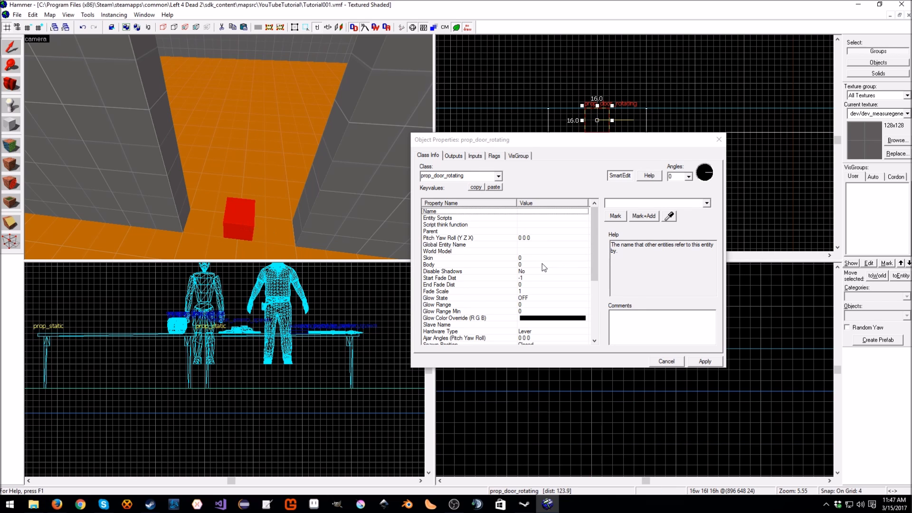
click(526, 251)
click(618, 218)
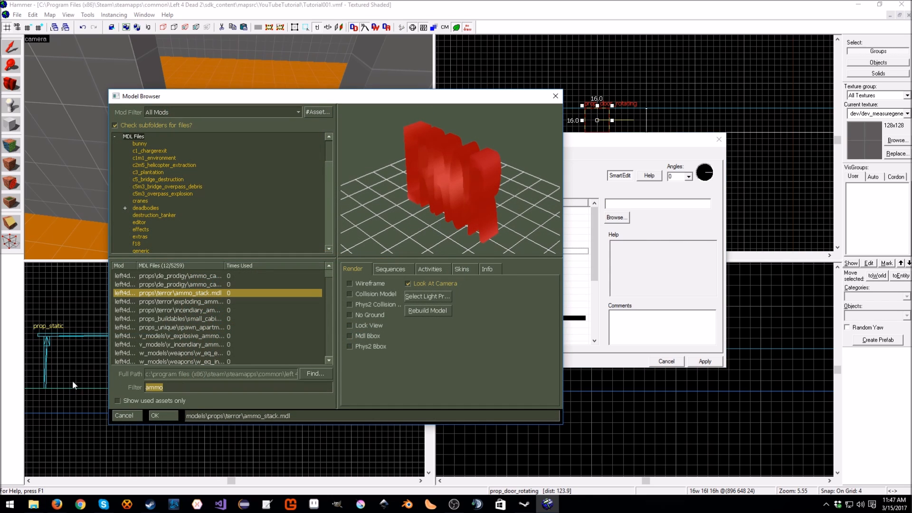
text(door)
Assign the model models/props_doors/checkpoint_door_-01_static.mdl to the door entity and close its properties
click(199, 345)
key(Up)
key(Up)
key(Up)
key(Up)
key(Up)
key(Up)
key(Up)
key(Down)
key(Down)
key(Down)
key(Down)
key(Down)
key(Down)
key(Down)
key(Down)
key(Down)
key(Down)
key(Down)
key(Down)
key(Down)
key(Down)
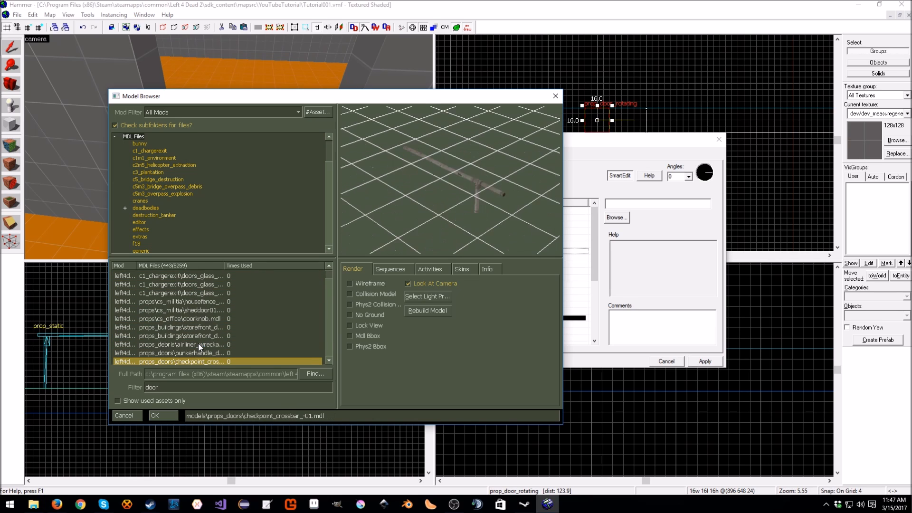
key(Down)
key(Down)
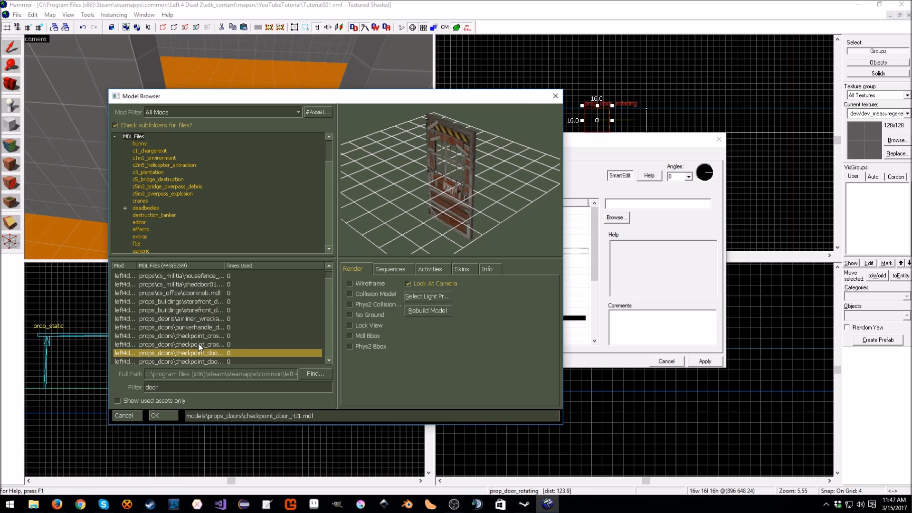
key(Down)
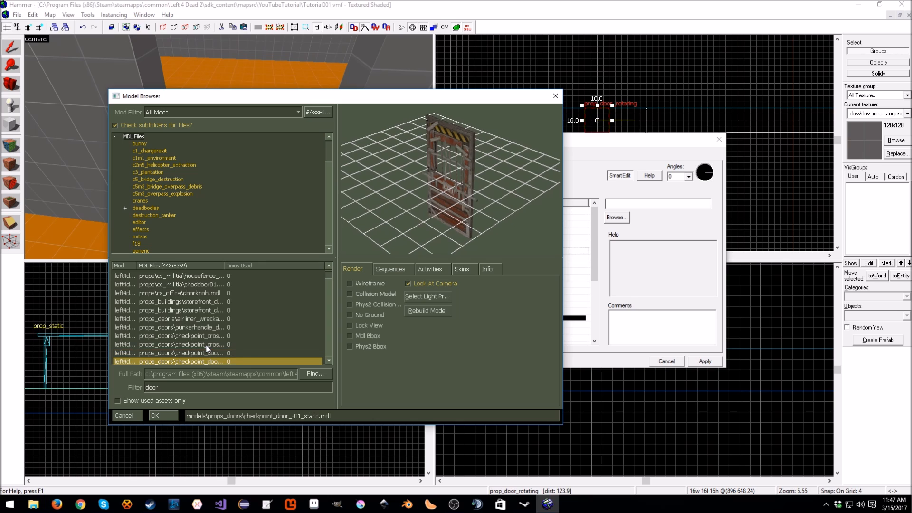
click(164, 411)
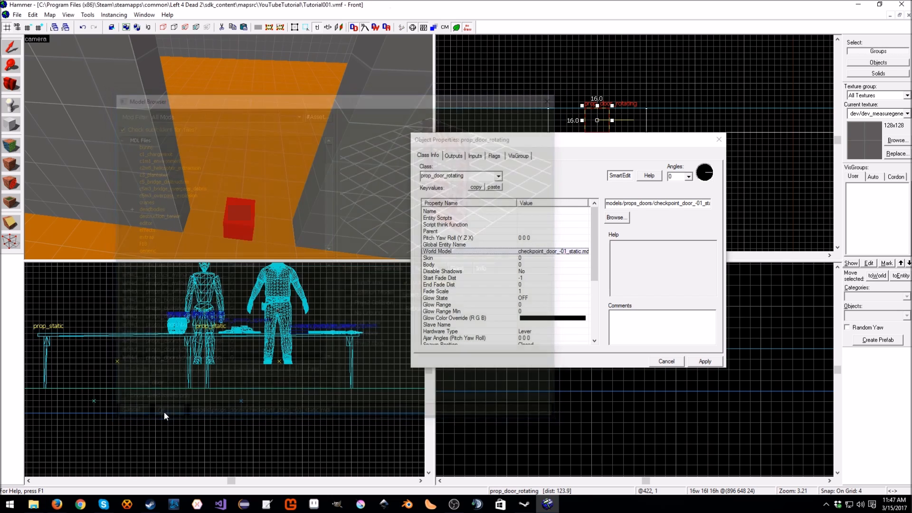
click(707, 363)
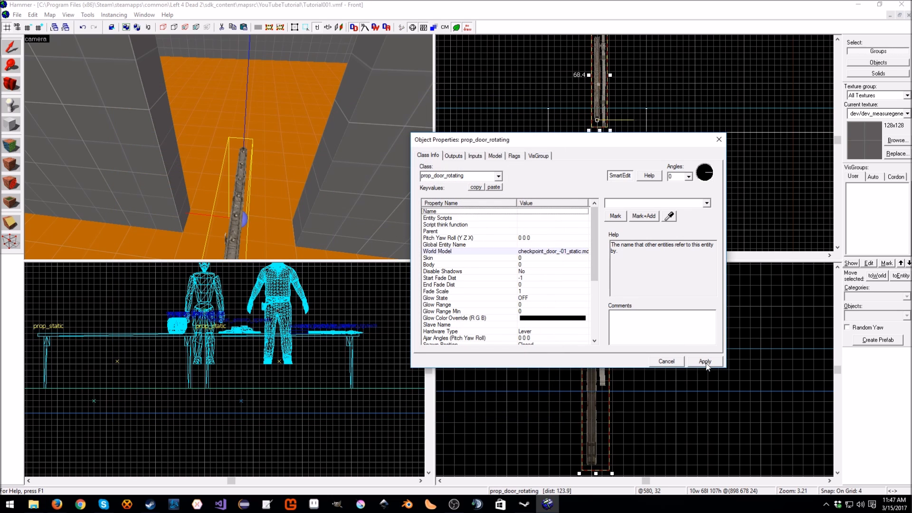
click(666, 361)
Raise the door model until its bottom edge sits on the floor, and check it from both sides
drag(594, 380, 591, 305)
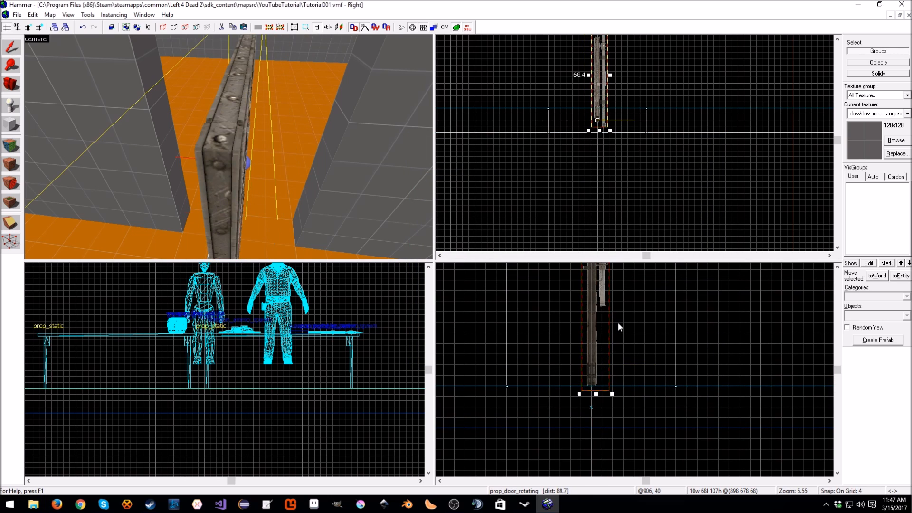
key(z)
key(d)
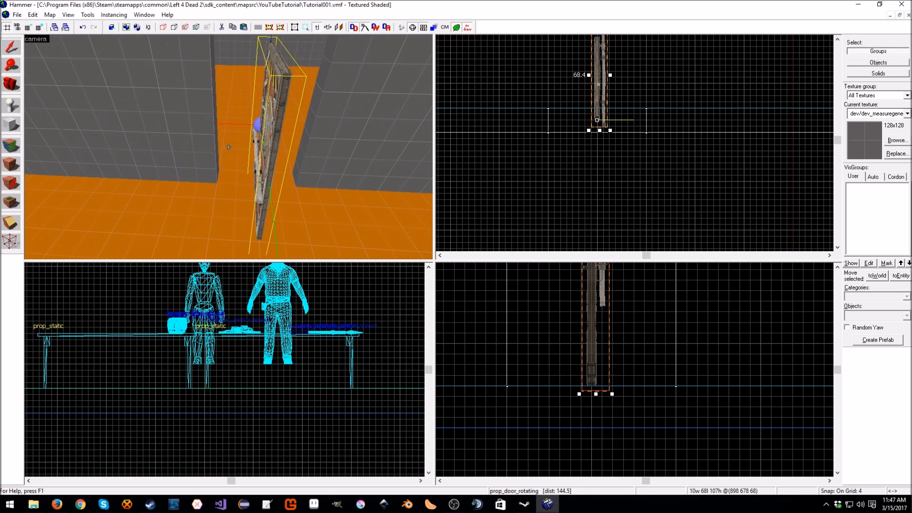
key(a)
key(s)
key(z)
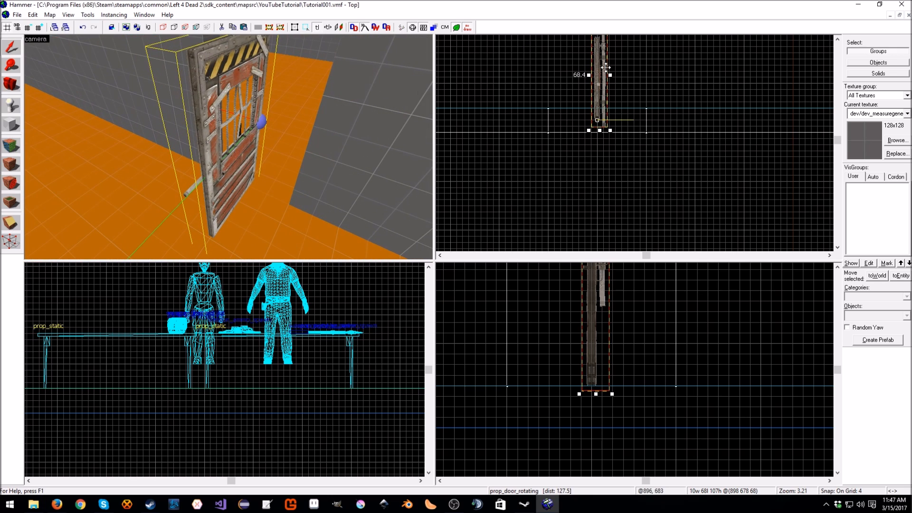
Rotate the door in the top view to about 269 degrees so it lies along the doorway wall
key(Up)
click(599, 125)
click(610, 71)
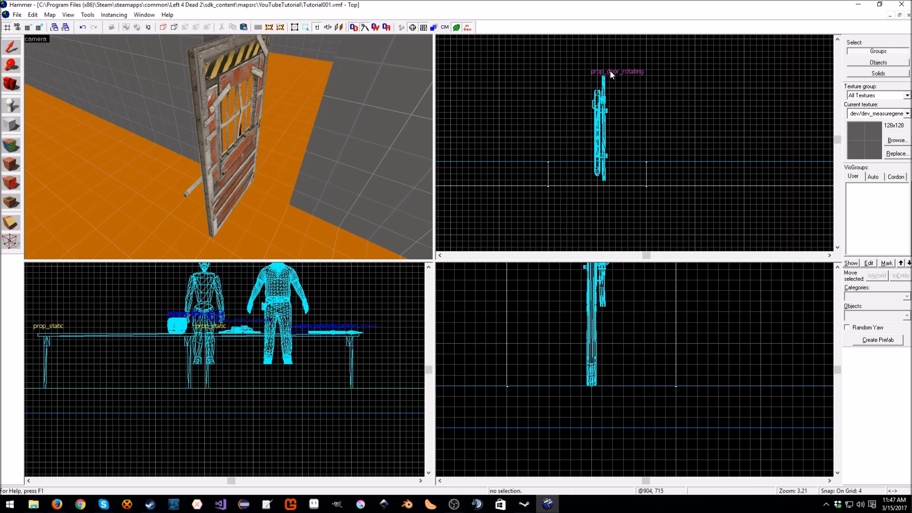
click(600, 98)
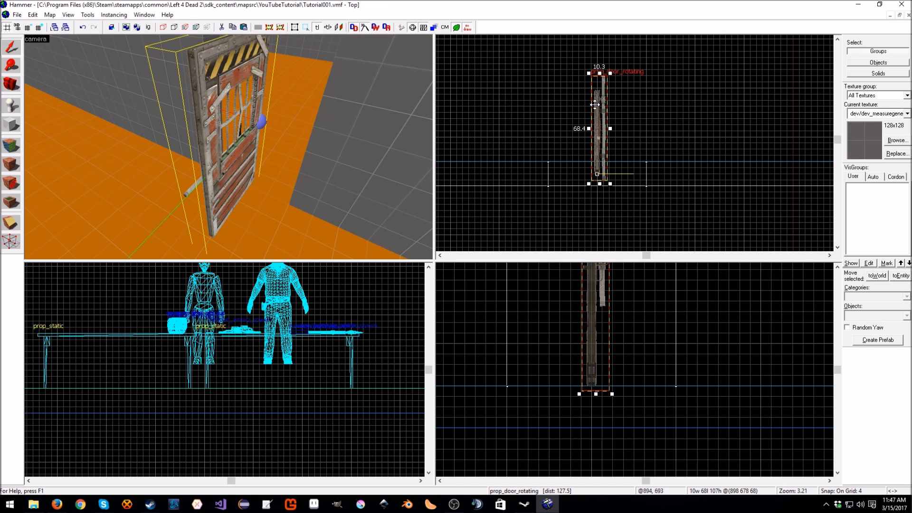
drag(610, 72, 674, 180)
Set the door's Pitch Yaw Roll to 0 270 0
key(alt+Return)
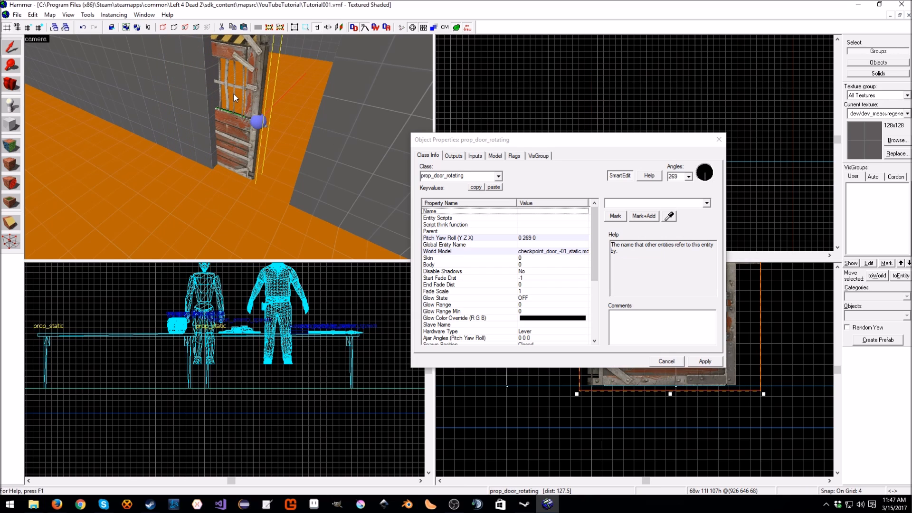
key(BackSpace)
key(BackSpace)
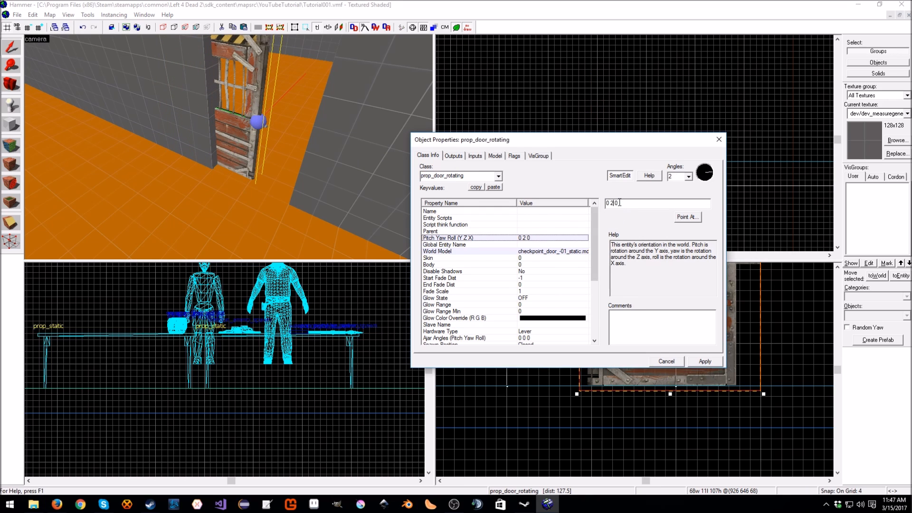
text(70)
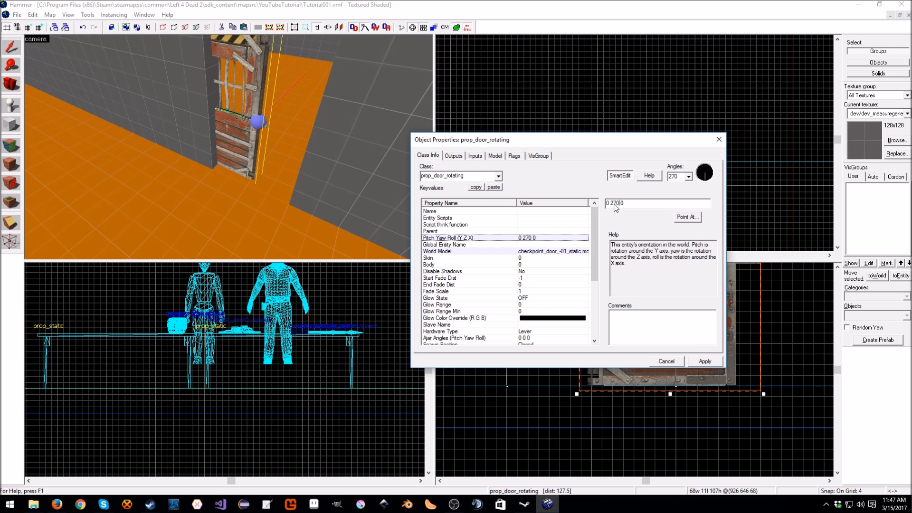
click(666, 361)
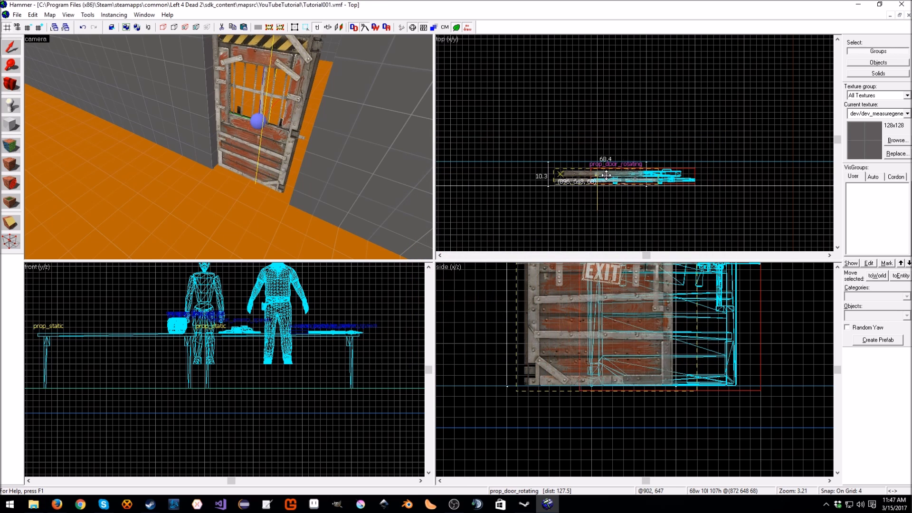
Move the door about 28 units west into the doorway opening and check its fit from the other side
drag(600, 172, 597, 176)
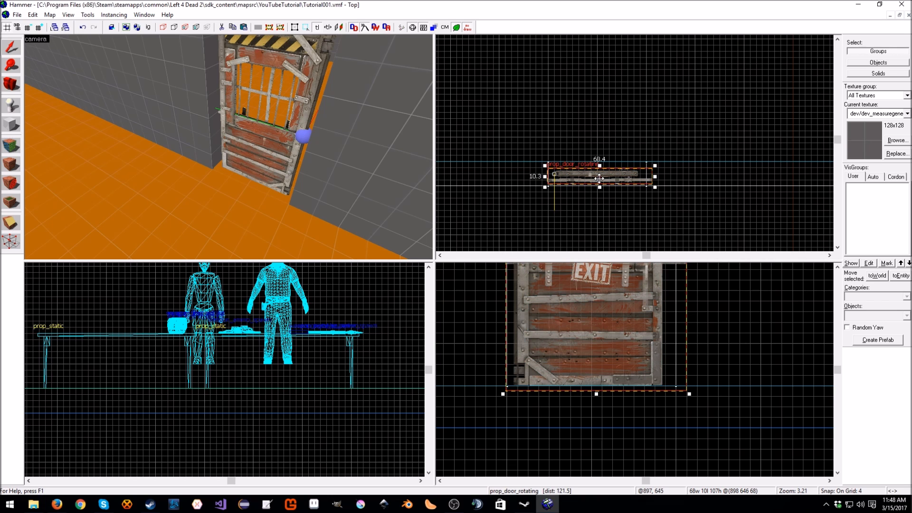
key(z)
key(a)
key(w)
key(s)
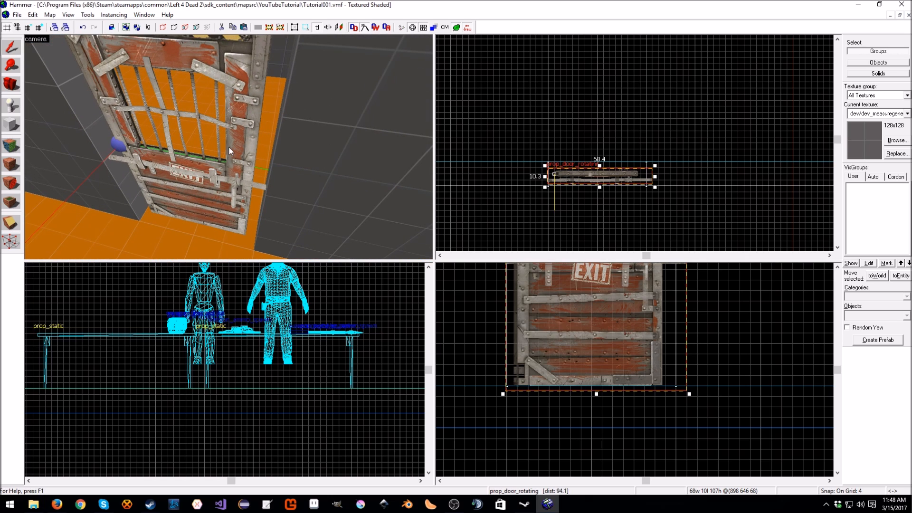
Place a new prop_static entity on the door's position in the top view
key(shift+e)
click(896, 316)
text(prop_stat)
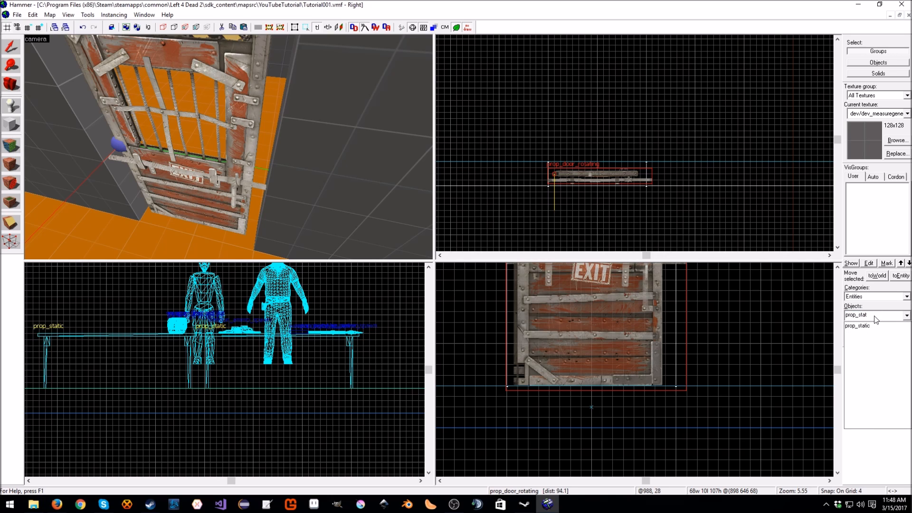
click(874, 326)
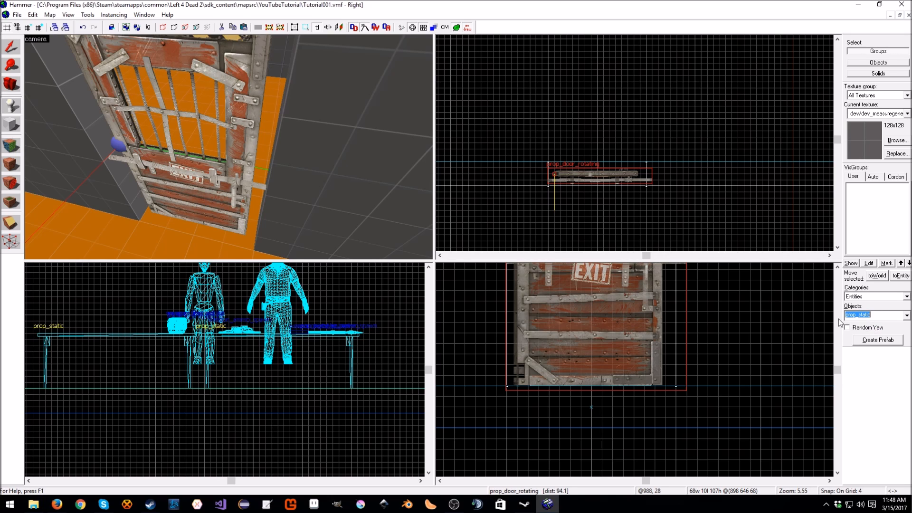
click(597, 173)
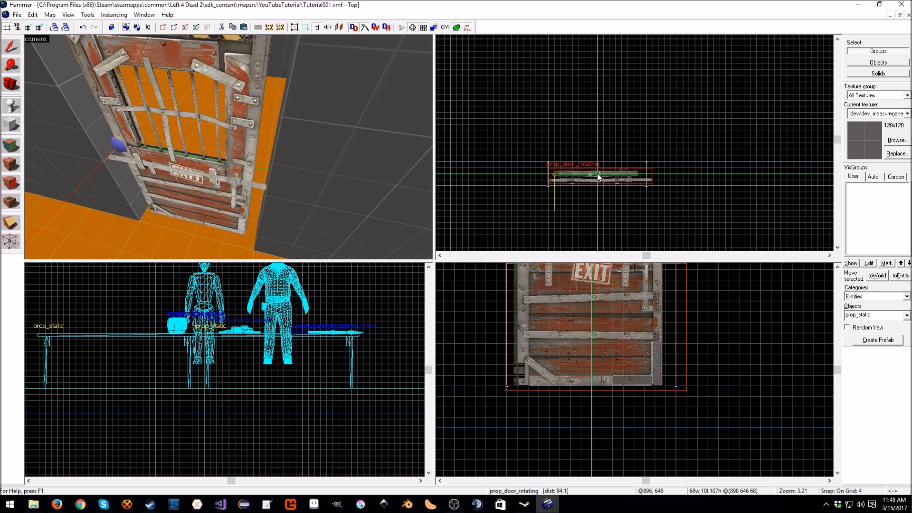
key(Return)
key(shift+s)
click(182, 222)
key(Delete)
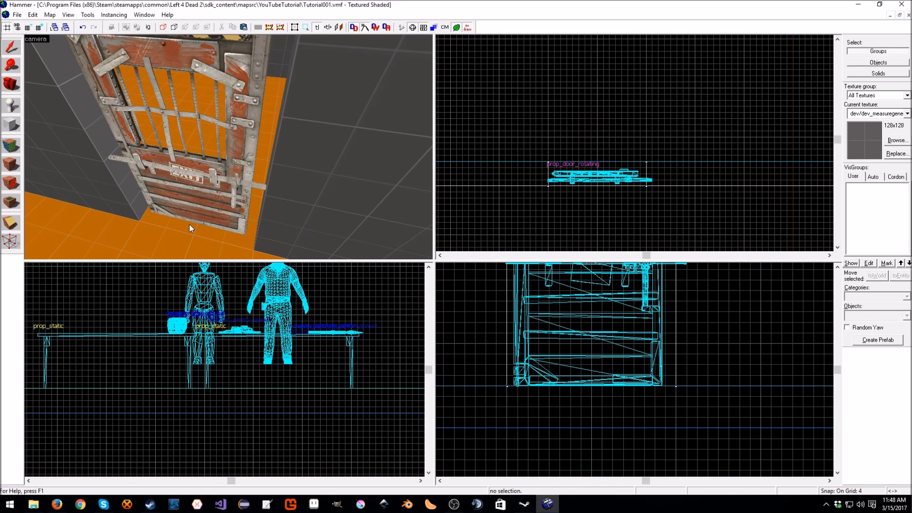
key(ctrl+z)
Set the new prop's World Model to models\props_doors\checkpoint_doorframe_-01.mdl and apply it
key(alt+Return)
click(559, 252)
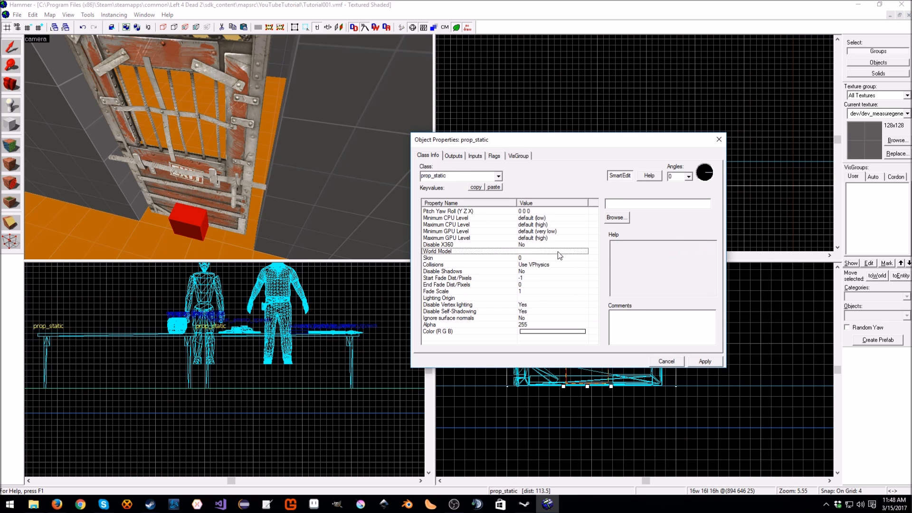
click(616, 218)
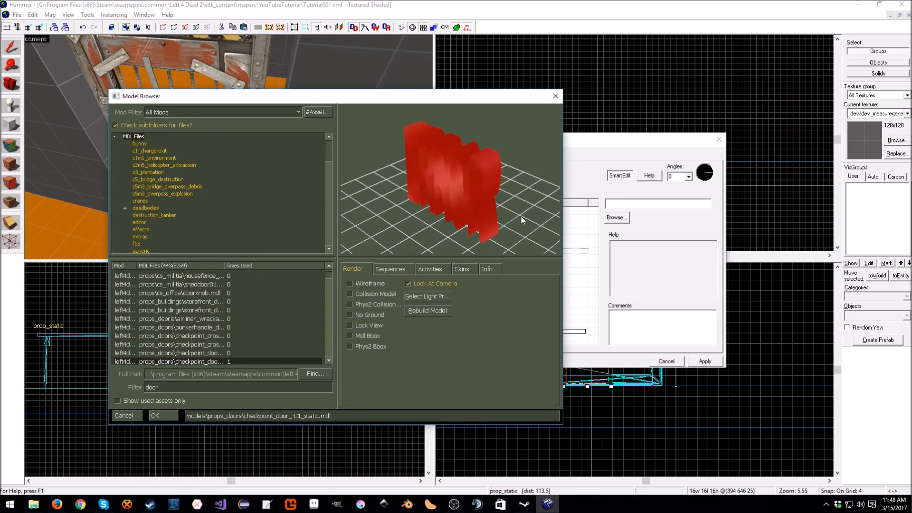
click(230, 351)
key(Down)
key(Down)
key(Down)
key(Down)
key(Down)
key(Down)
key(Down)
key(Down)
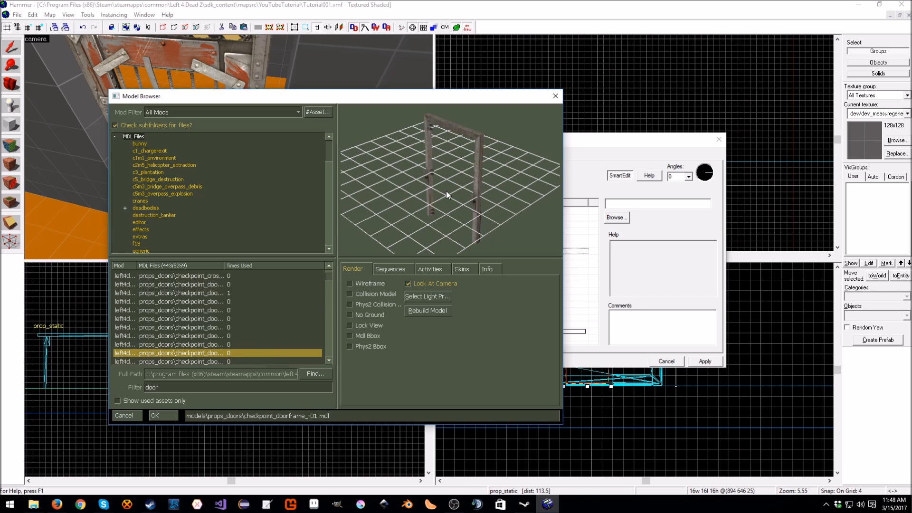
key(Down)
key(Up)
click(175, 415)
click(704, 361)
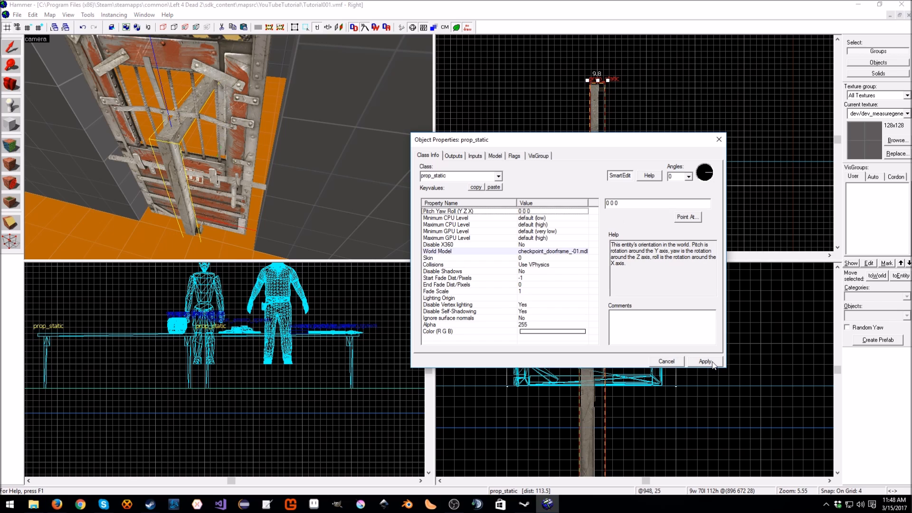
Set the door frame's Pitch Yaw Roll to 0 270 0, and move it up and west so it surrounds the door
text(270)
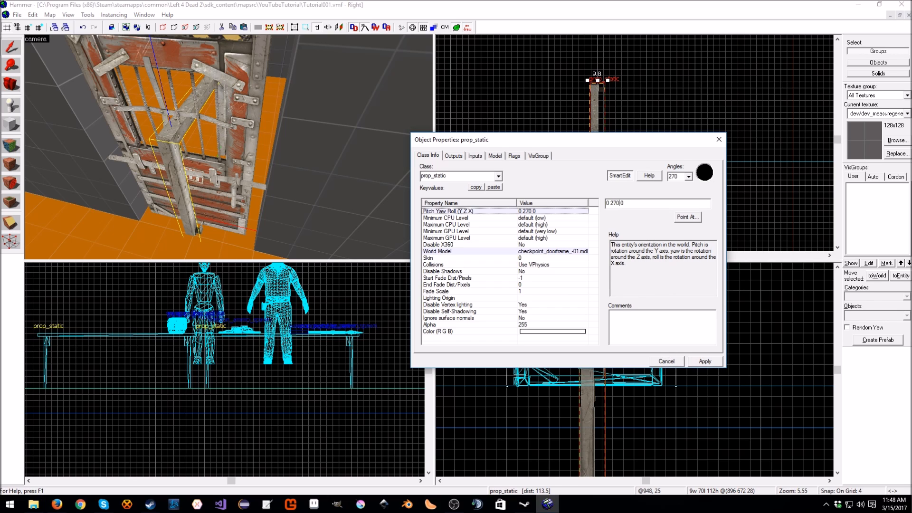
click(710, 362)
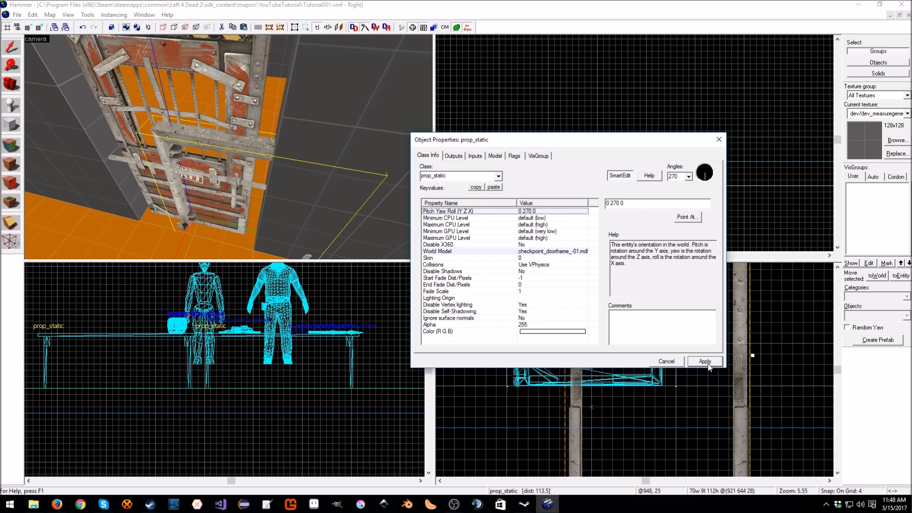
click(718, 139)
scroll(692, 417, down, 3)
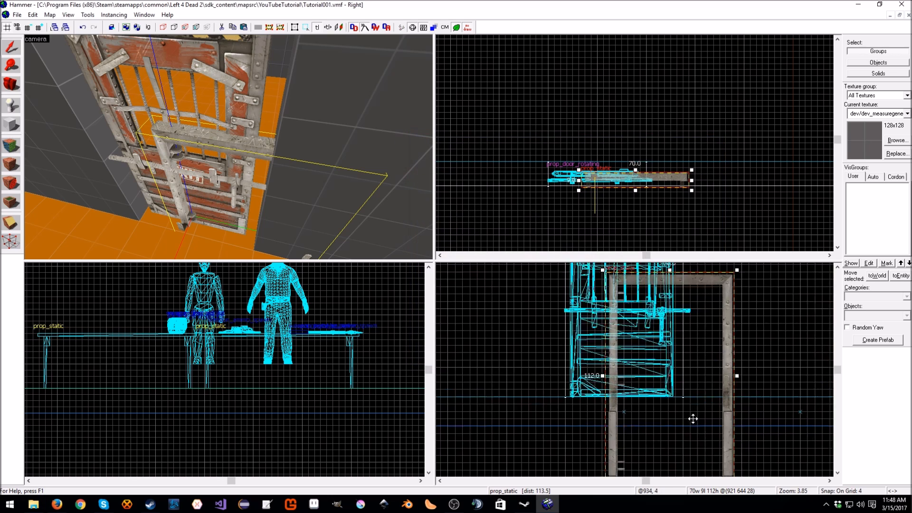
click(659, 326)
click(663, 328)
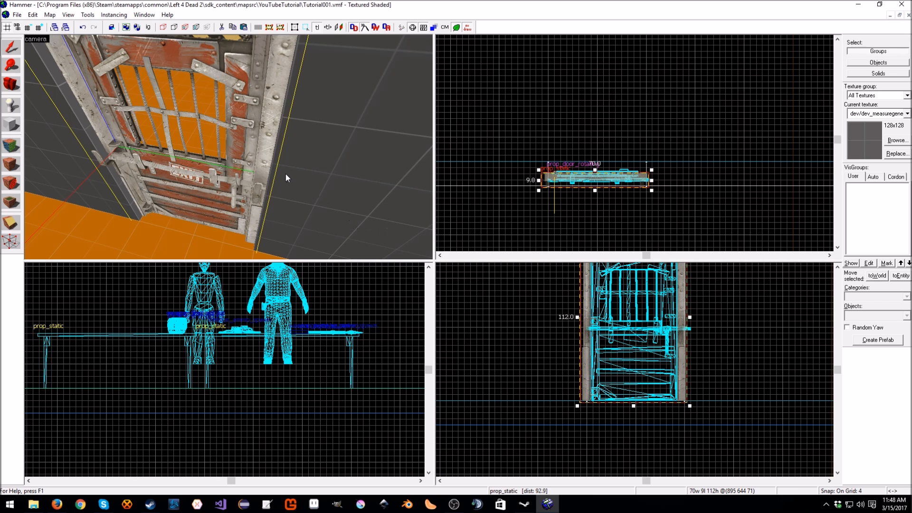
Inspect from several angles how the frame fits around the door and the carved opening
key(z)
key(w)
key(a)
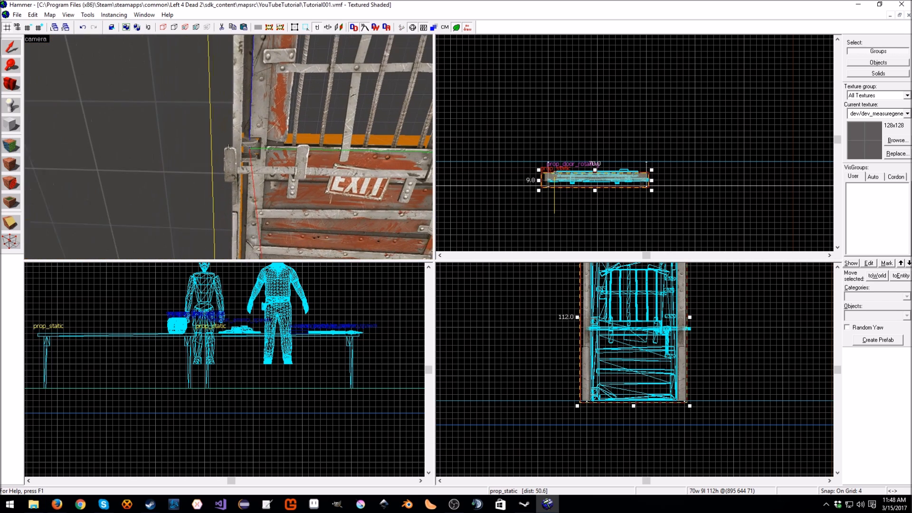
key(w)
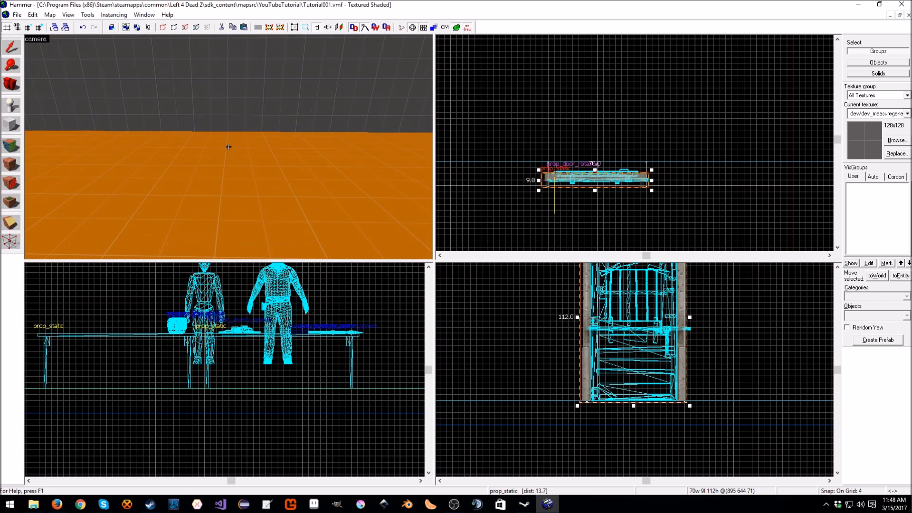
key(s)
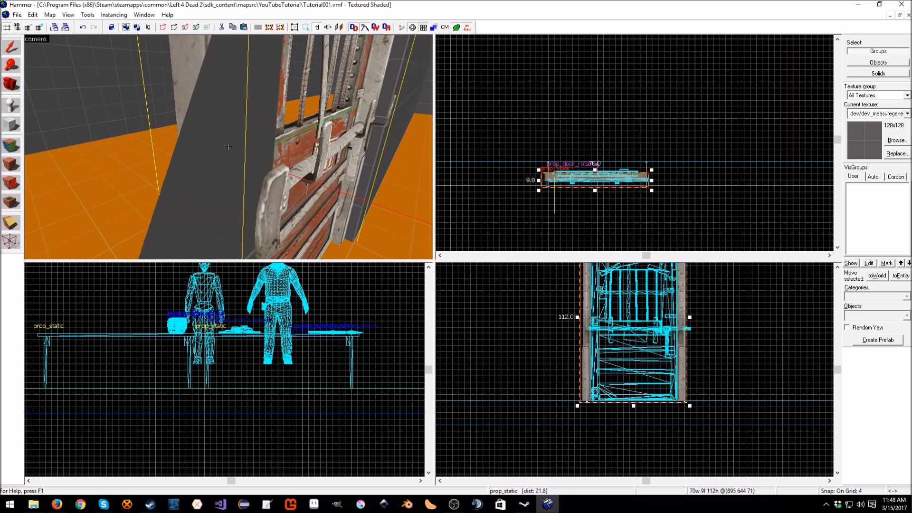
key(s)
key(w)
key(s)
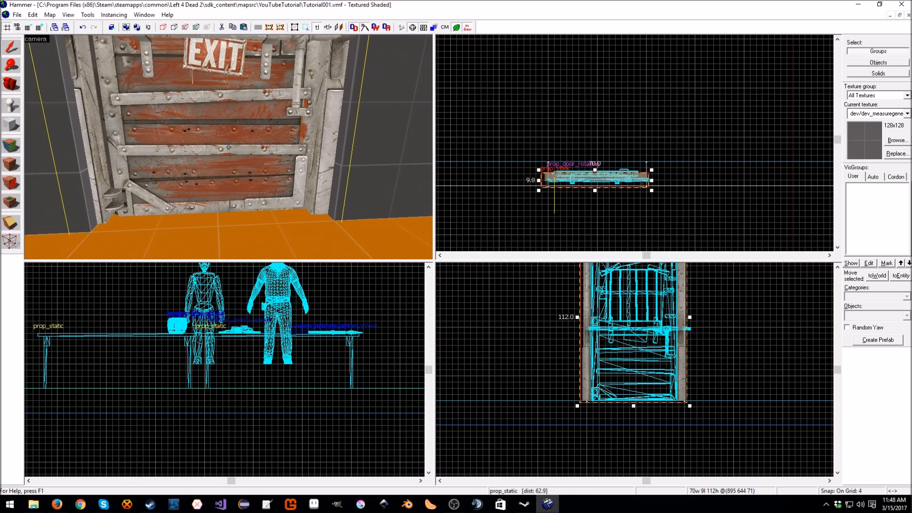
Reduce the grid to 1 and move the door 1 unit west to bring its edge closer to the frame's hinges
click(228, 148)
key(z)
scroll(618, 354, up, 1)
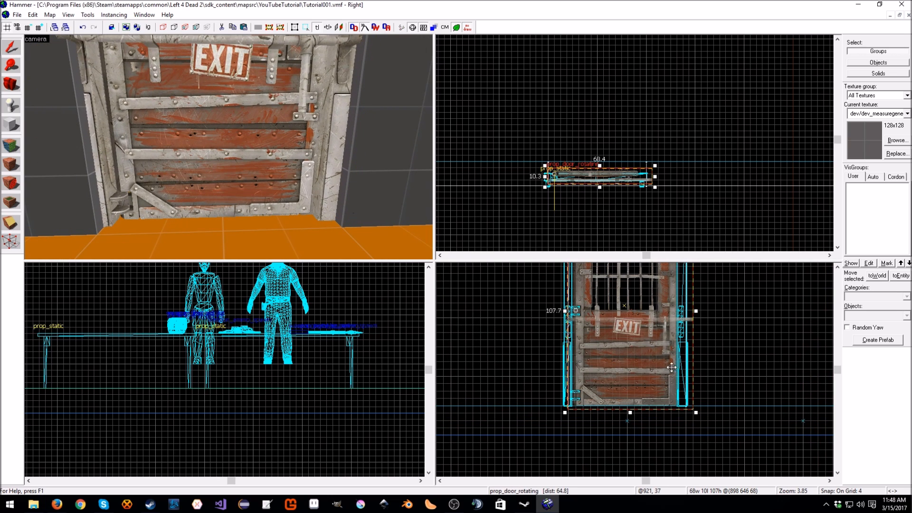
scroll(656, 359, up, 3)
key(bracketleft)
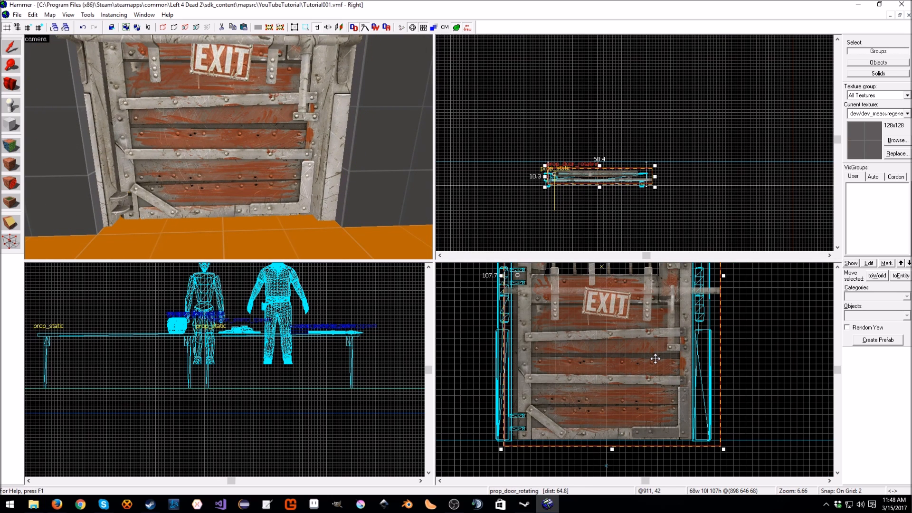
key(bracketleft)
drag(655, 366, 652, 372)
scroll(542, 427, up, 5)
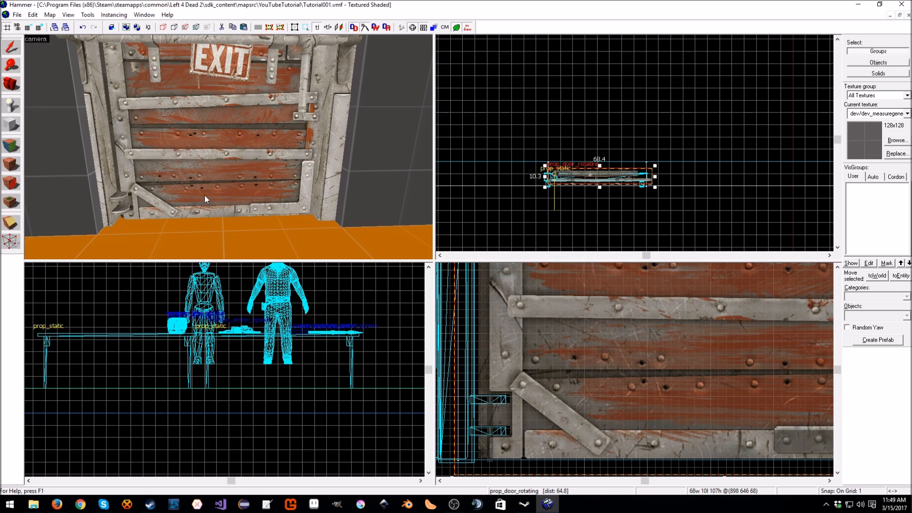
key(w)
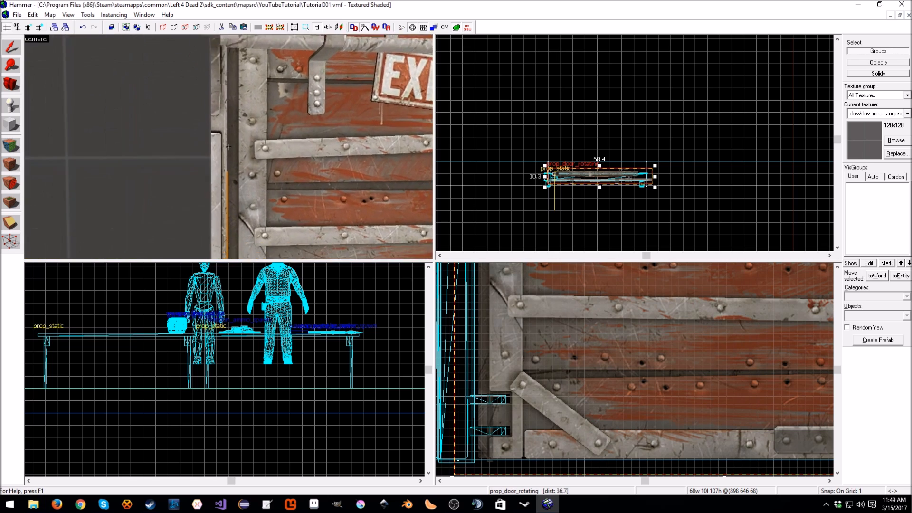
key(s)
key(z)
drag(632, 373, 626, 374)
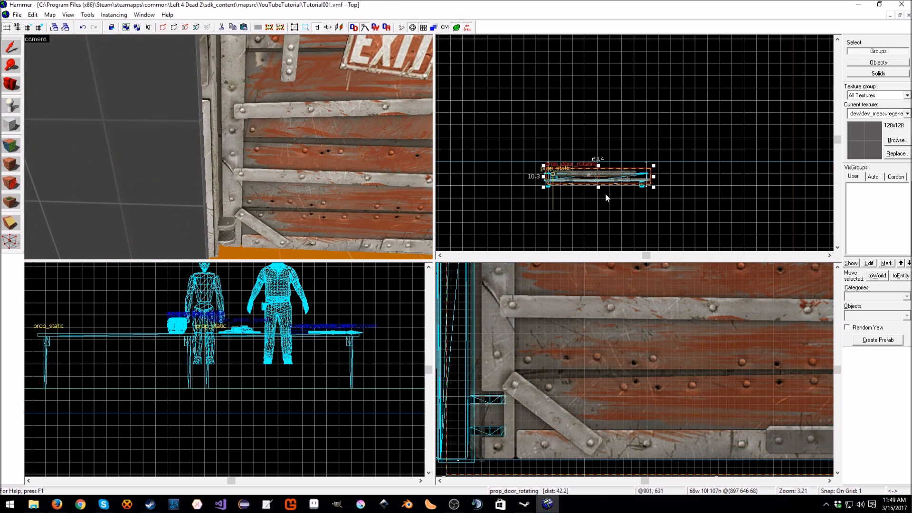
Move the door slightly south in the top view to line it up with the frame, and check the fit
scroll(603, 204, up, 5)
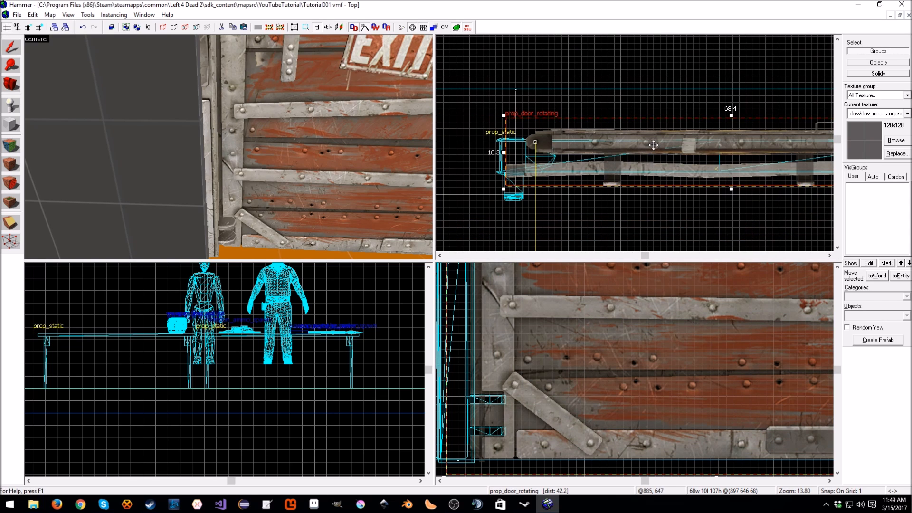
drag(652, 145, 655, 167)
scroll(655, 167, down, 3)
scroll(635, 169, down, 1)
key(z)
key(s)
key(w)
key(s)
key(z)
Increase the grid to 16 and outline a block 64 by 16 units over the doorway opening in the top view
click(10, 125)
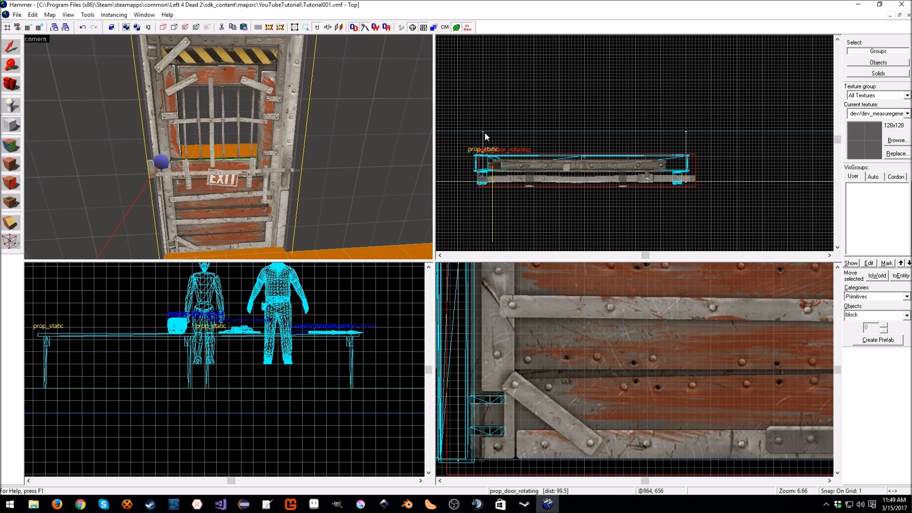
key(bracketright)
key(bracketright)
key(bracketright)
key(bracketright)
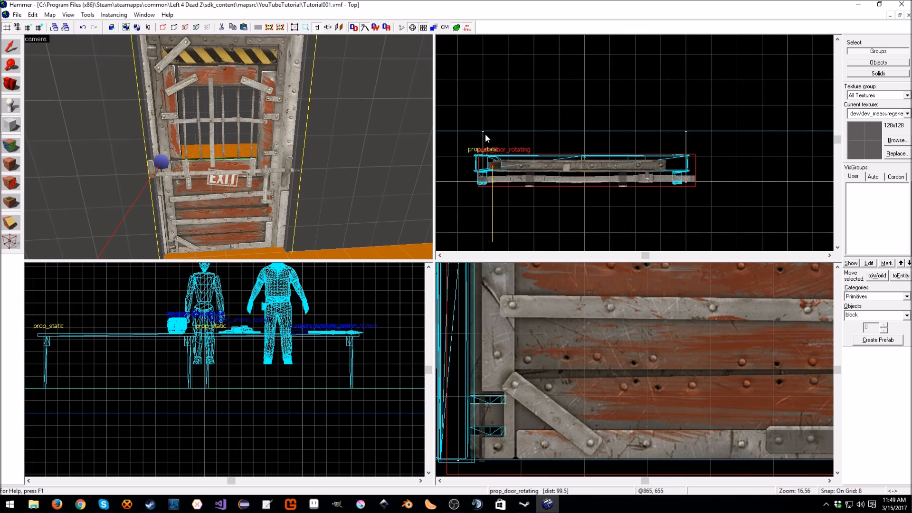
drag(486, 133, 693, 181)
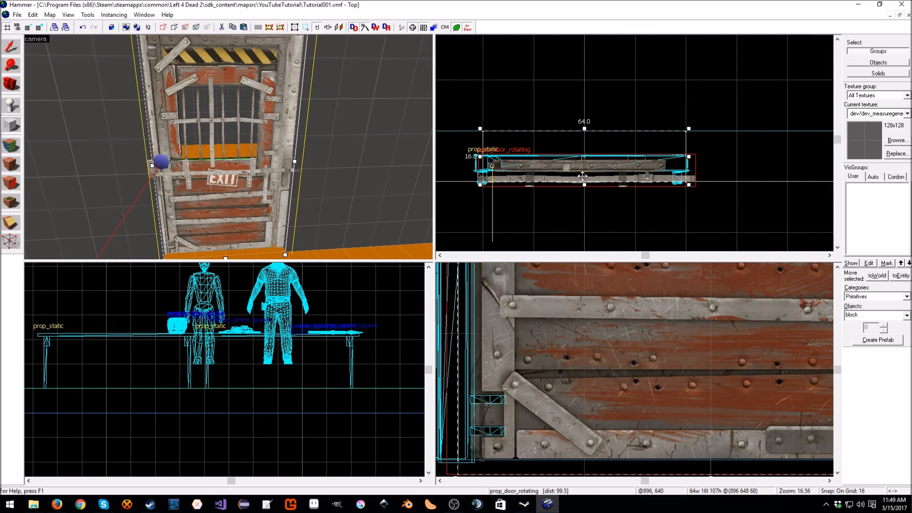
Resize the block outline in the side view so it spans only the gap above the door up to the opening's upper edge
scroll(673, 343, down, 10)
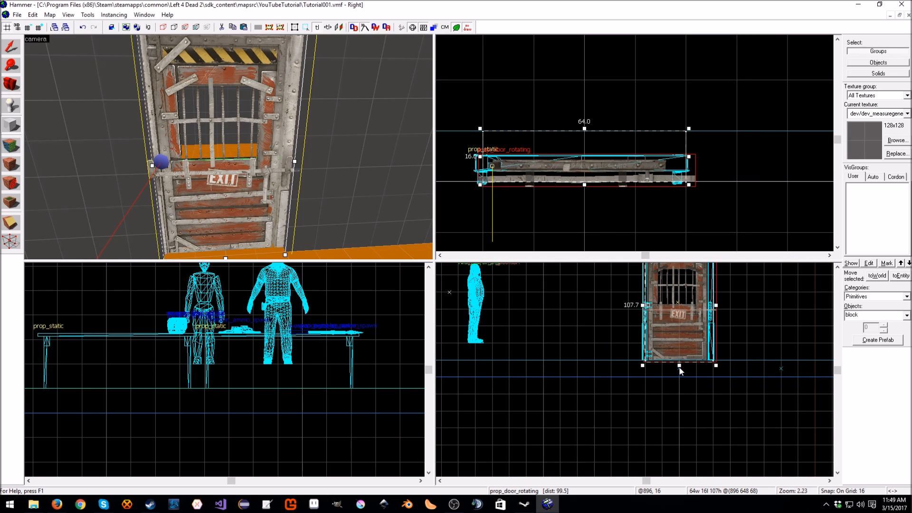
drag(679, 365, 687, 302)
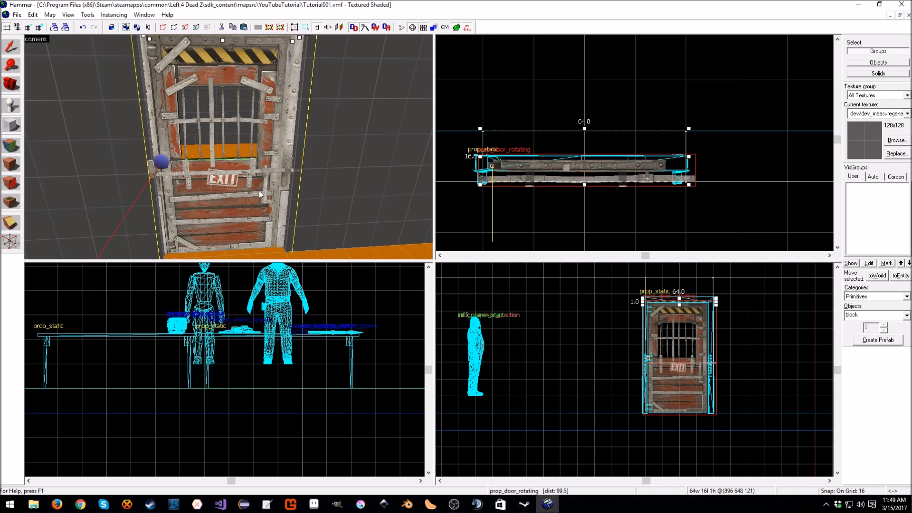
key(s)
key(w)
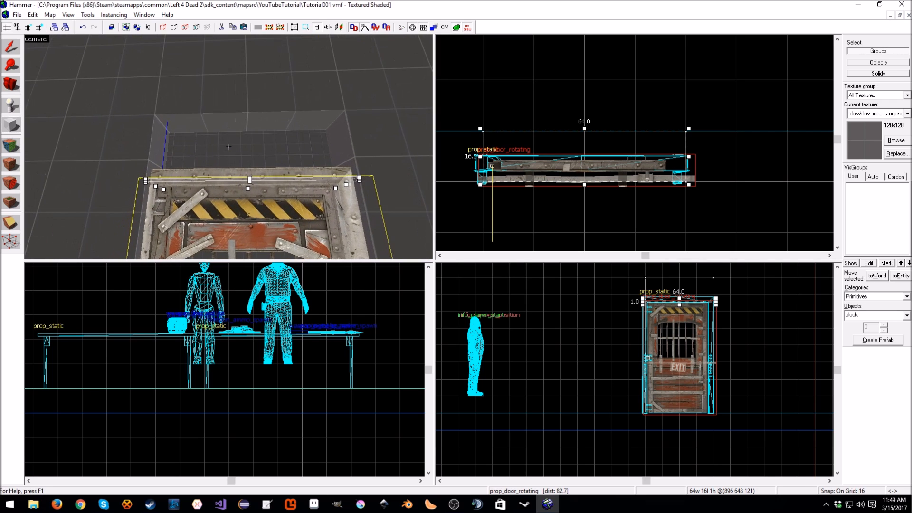
key(s)
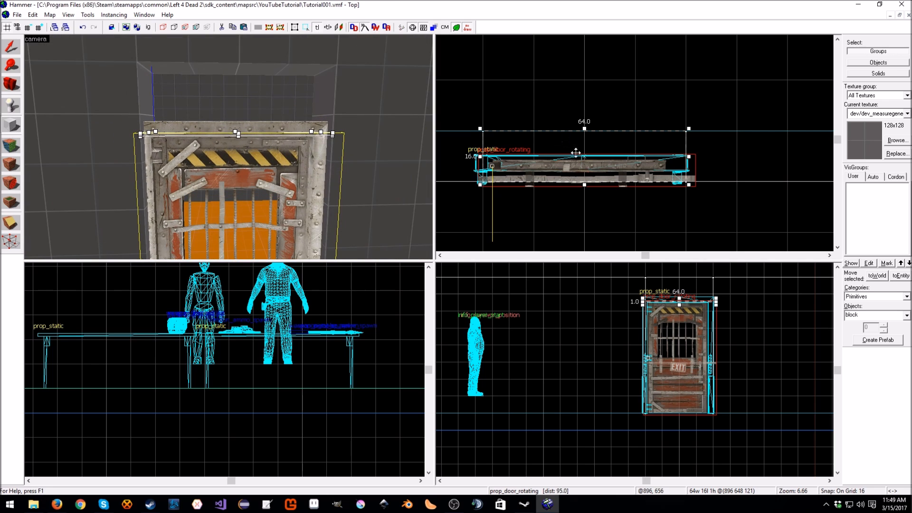
scroll(676, 310, up, 4)
key(Up)
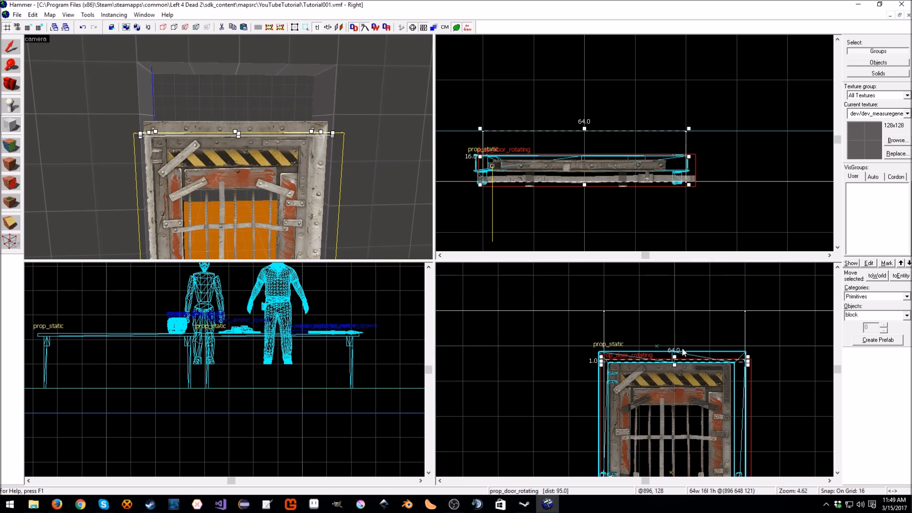
drag(675, 359, 674, 308)
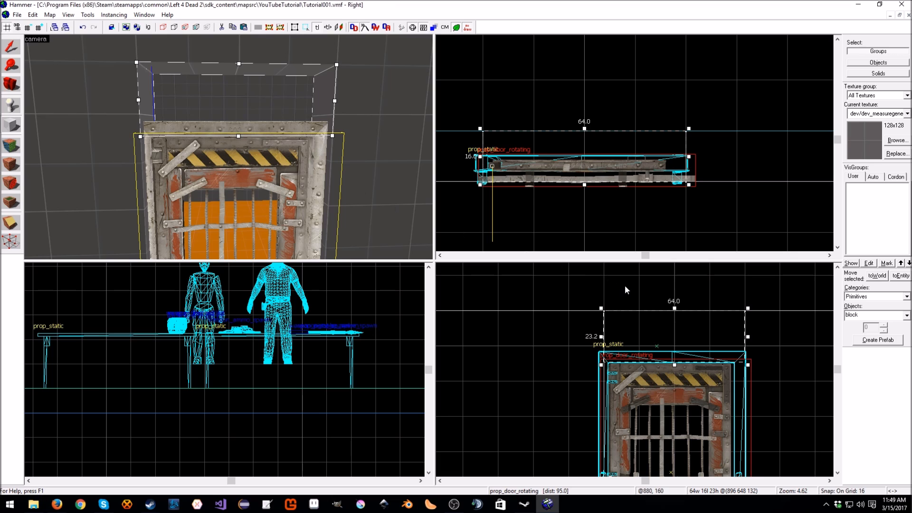
Refine the grid to 1, raise the block's lower edge to the frame's top for a height of about 19 units, and create it
key(bracketleft)
key(bracketleft)
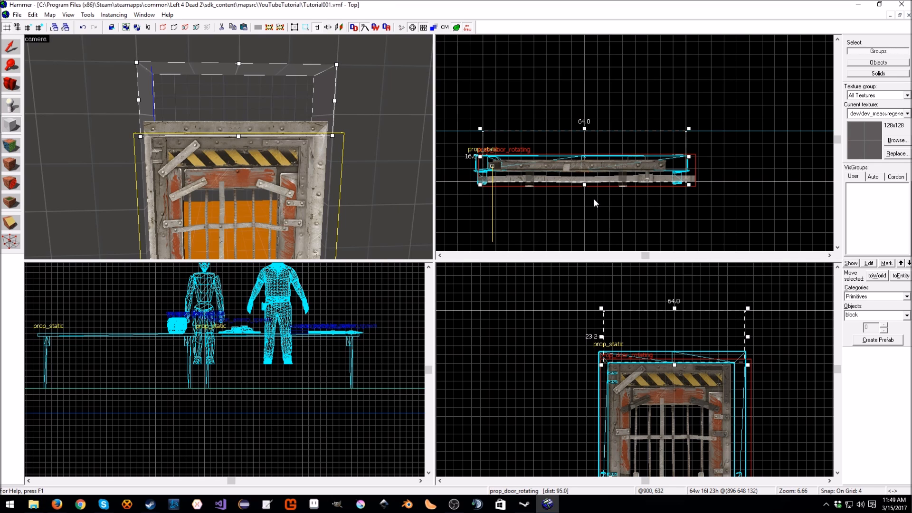
mouse_move(675, 364)
mouse_down()
mouse_move(674, 346)
mouse_move(677, 356)
mouse_up()
scroll(674, 362, up, 5)
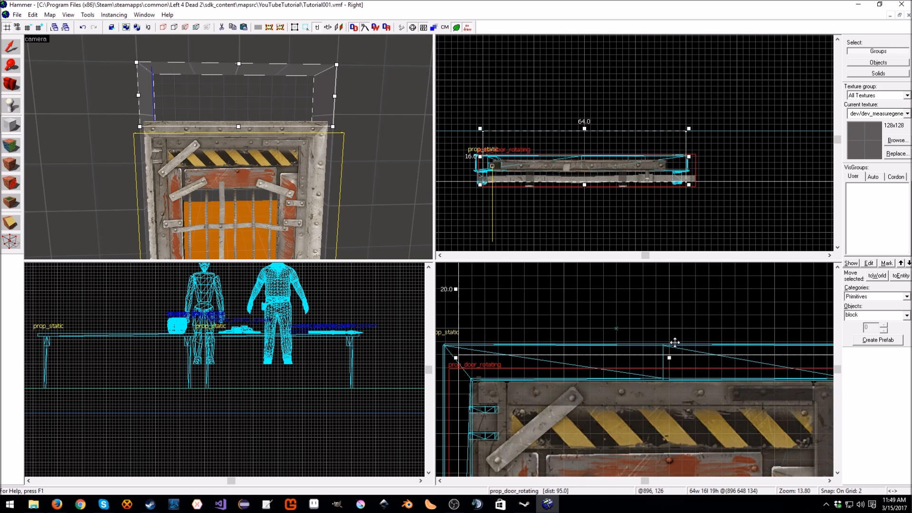
key(bracketleft)
key(bracketleft)
drag(671, 357, 669, 349)
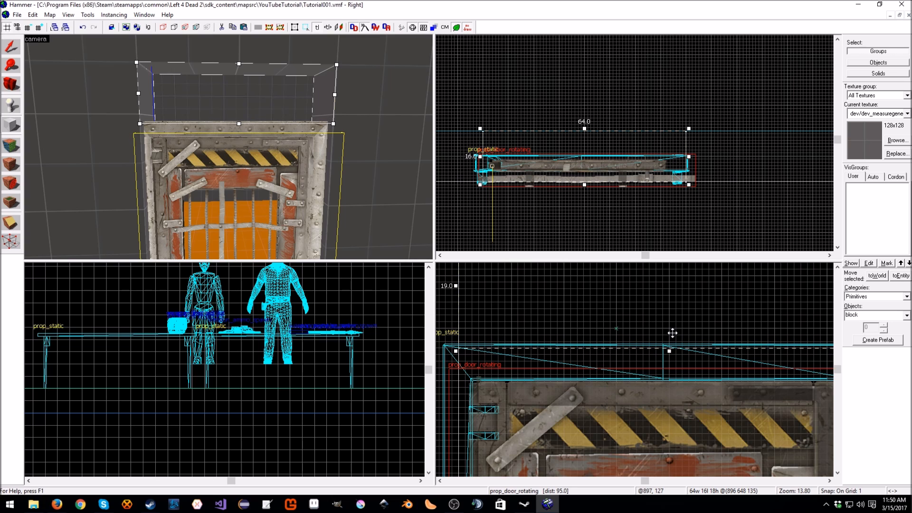
key(Return)
key(z)
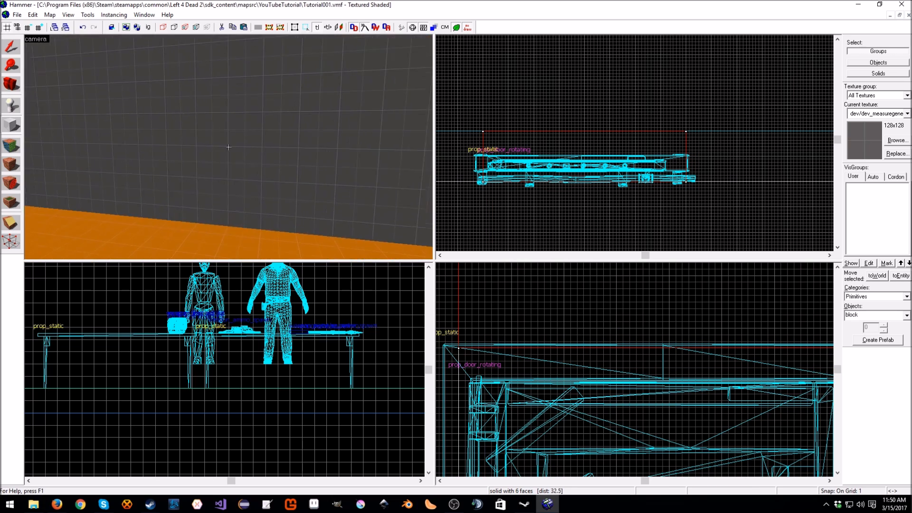
Inspect the filler block above the door in the 3D view, clear the selection, and look over the room, tables and survivor models
key(s)
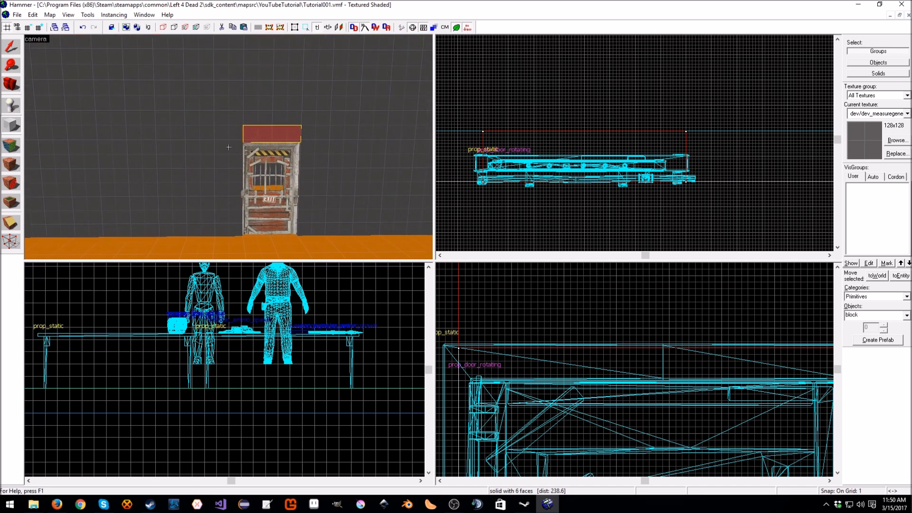
key(w)
key(z)
click(11, 46)
click(574, 96)
key(z)
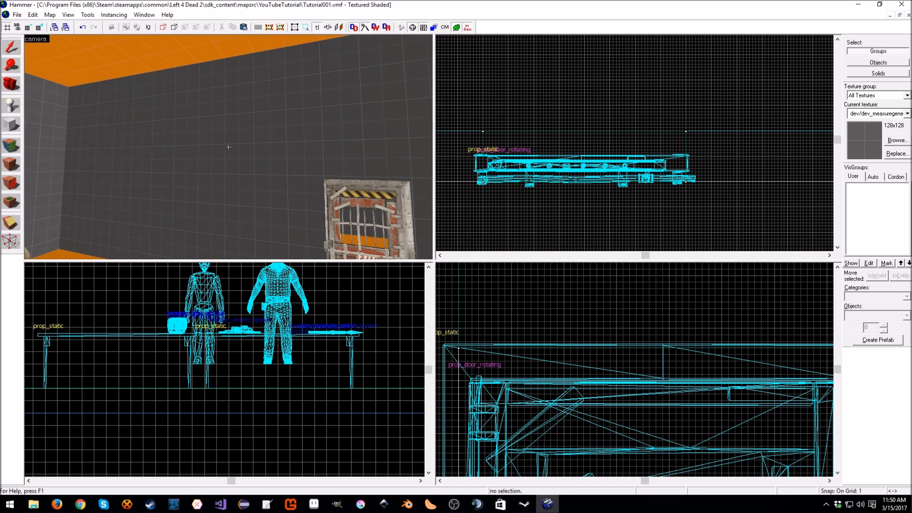
key(w)
key(s)
key(z)
key(z)
key(w)
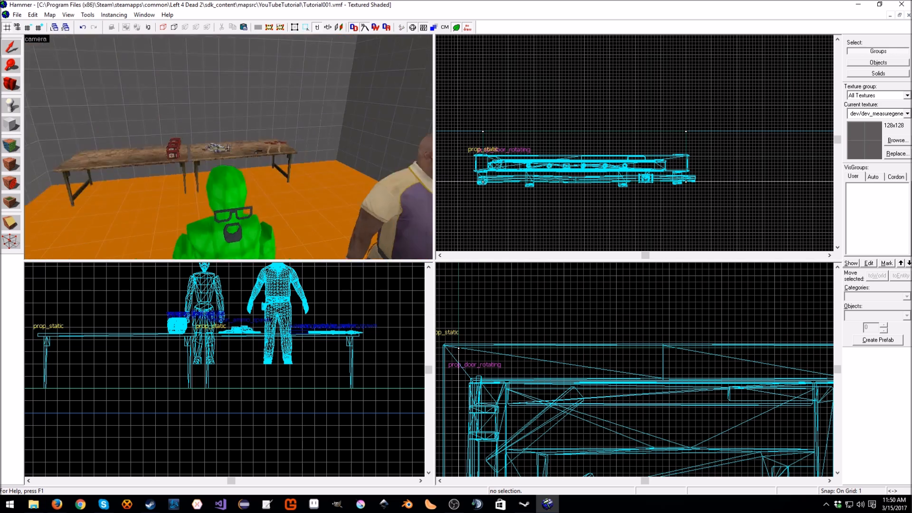
key(z)
Save the map, then compile and run it in Left 4 Dead 2
click(17, 14)
mouse_move(18, 15)
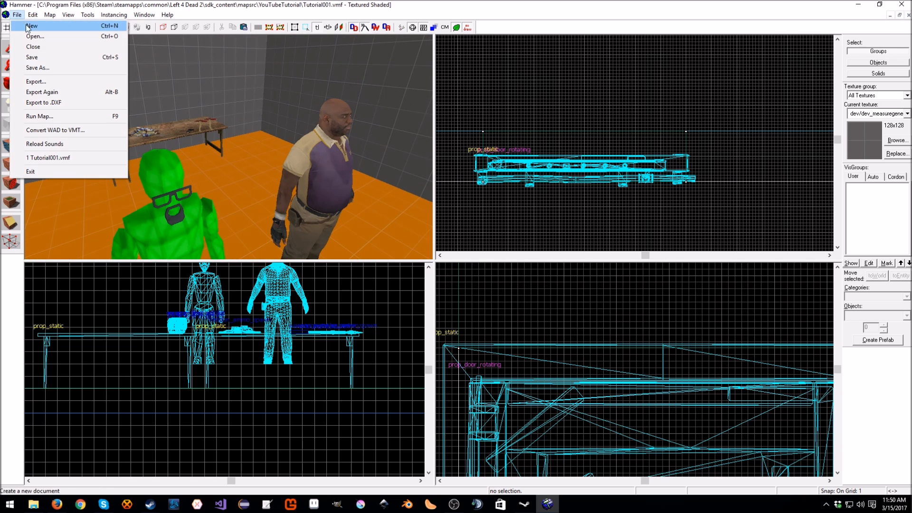
click(38, 58)
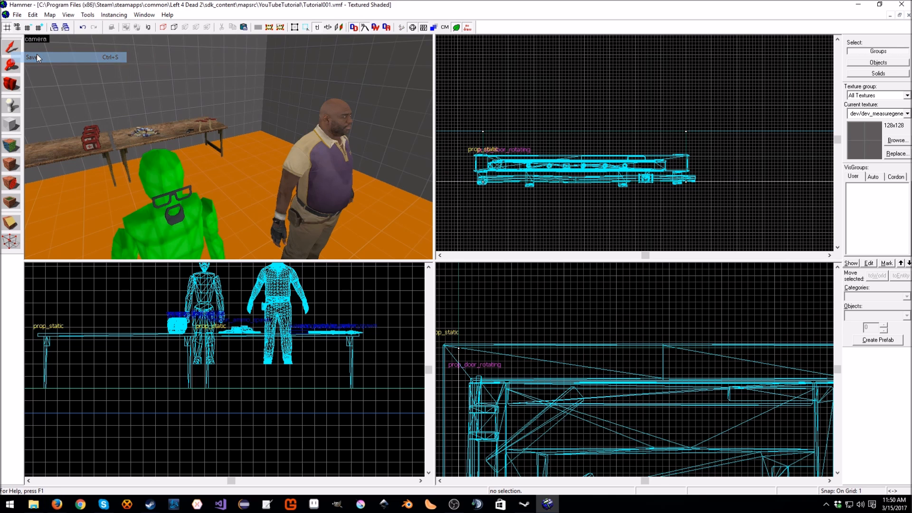
click(17, 15)
click(51, 118)
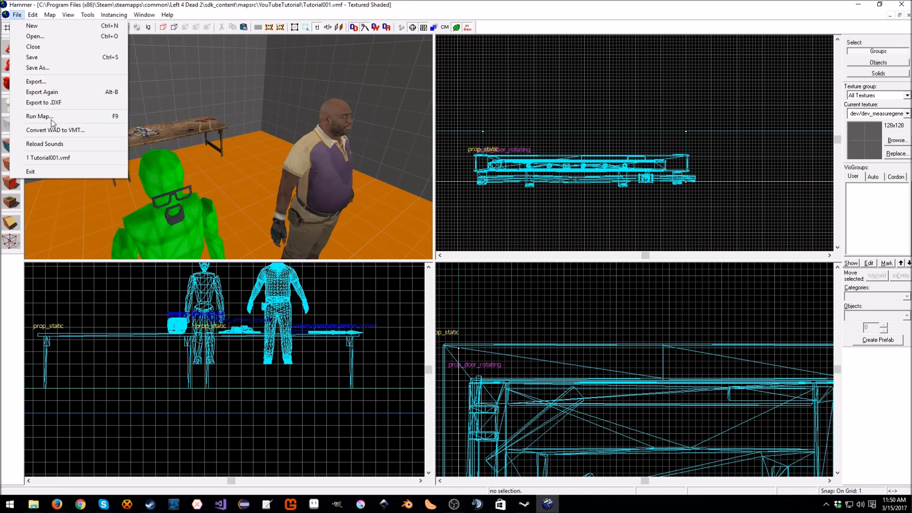
click(472, 340)
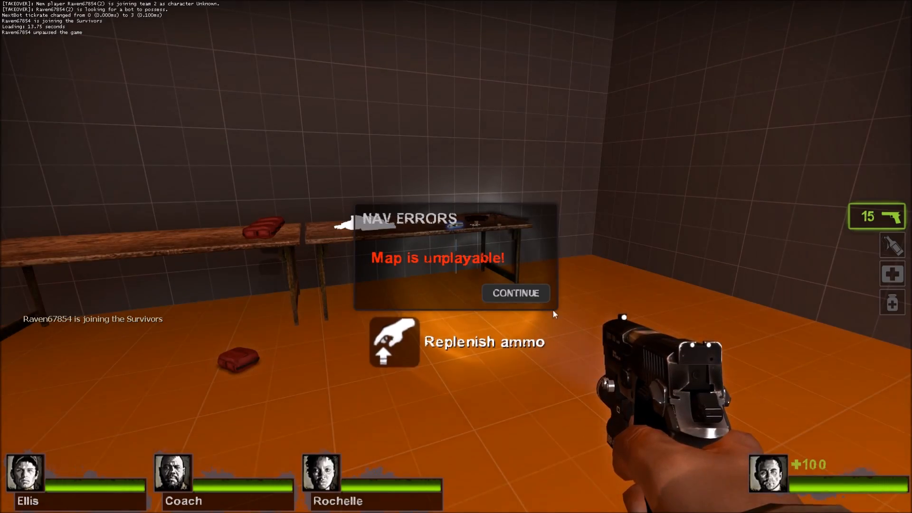
Dismiss the navigation error notice in the game and pick up a first-aid kit and a second pistol from the tables
click(535, 296)
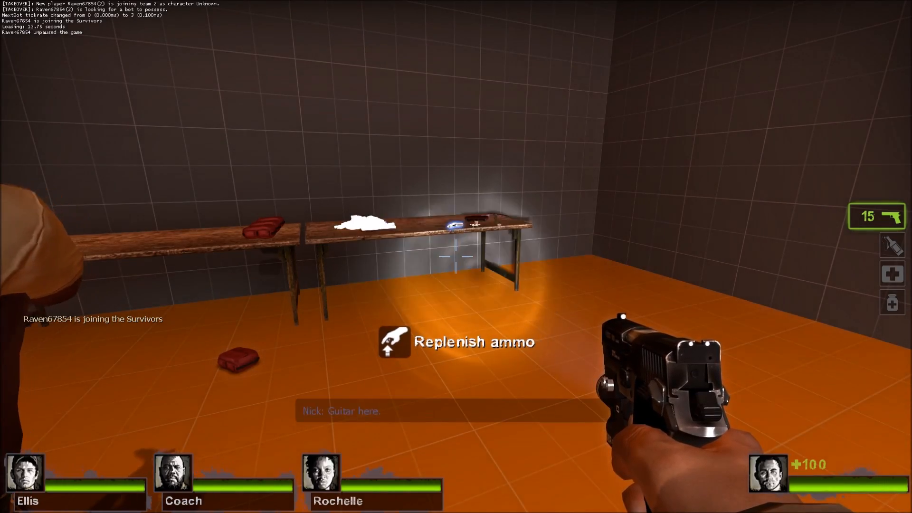
key(w)
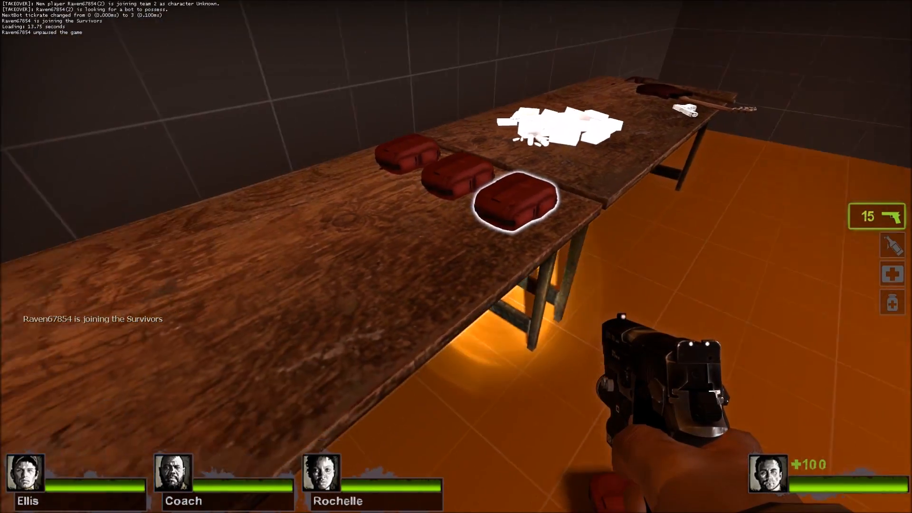
key(e)
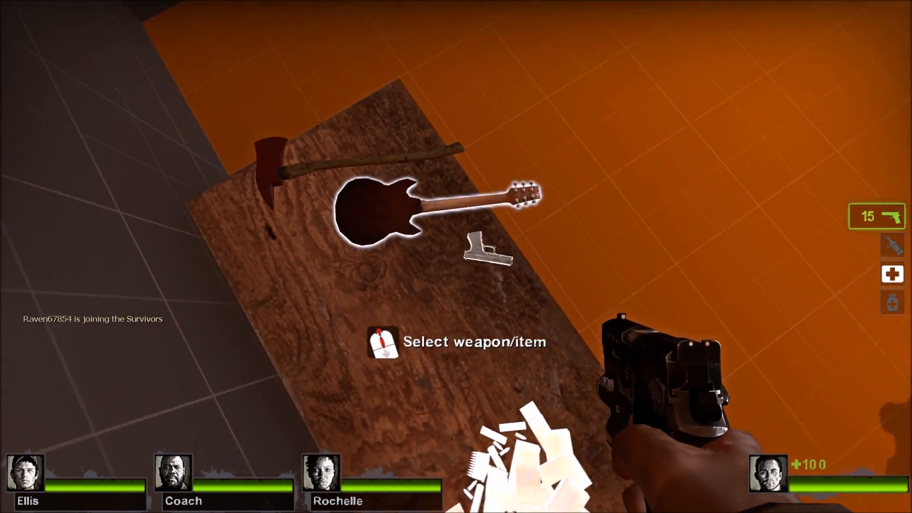
key(e)
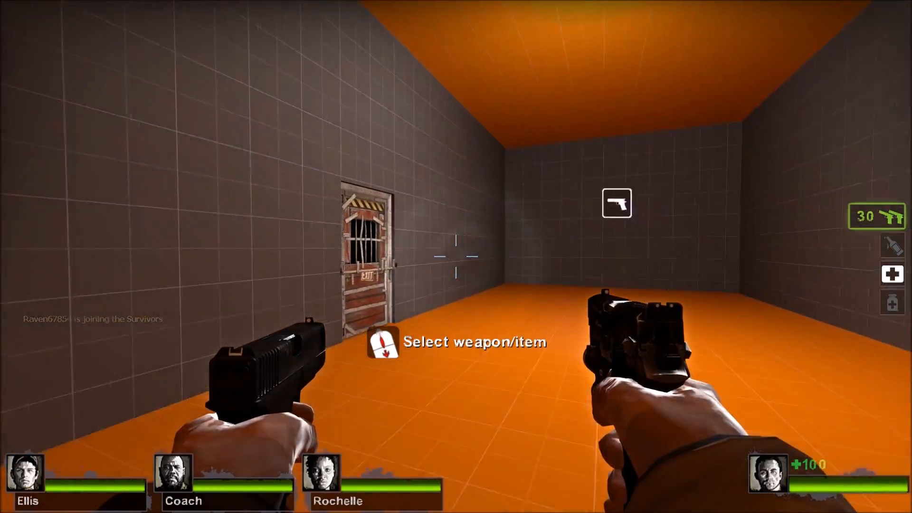
Walk to the checkpoint door and test it by opening and closing it
key(w)
key(e)
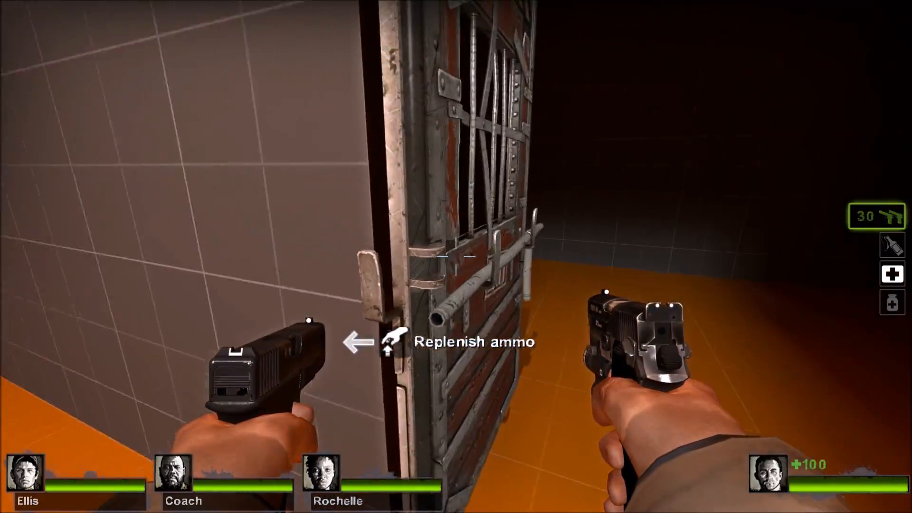
key(e)
key(s)
key(e)
Explore the dark corridor behind the door with the flashlight on, and return to the main room to view the doorway and tables
key(w)
key(f)
key(w)
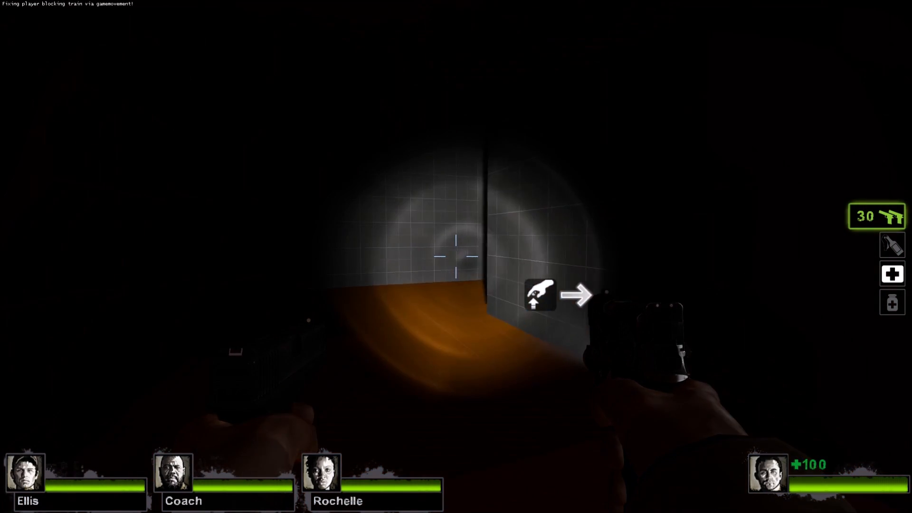
key(s)
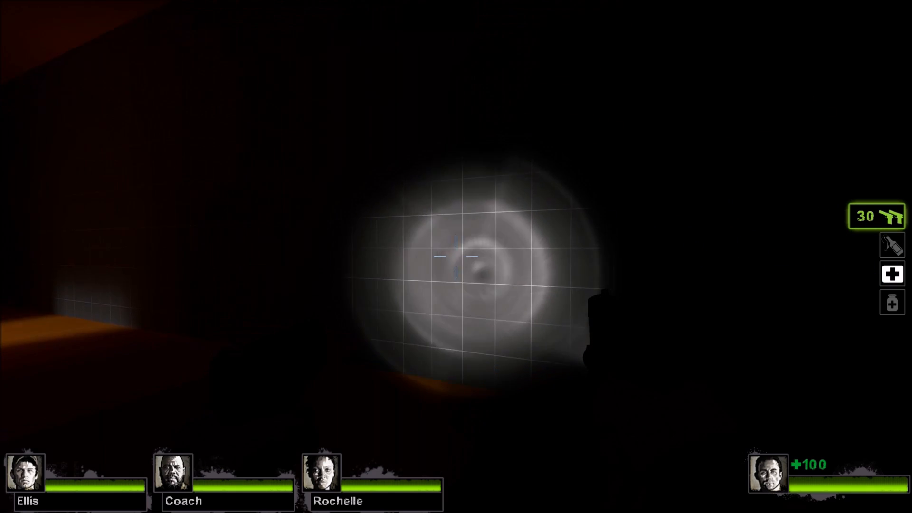
key(w)
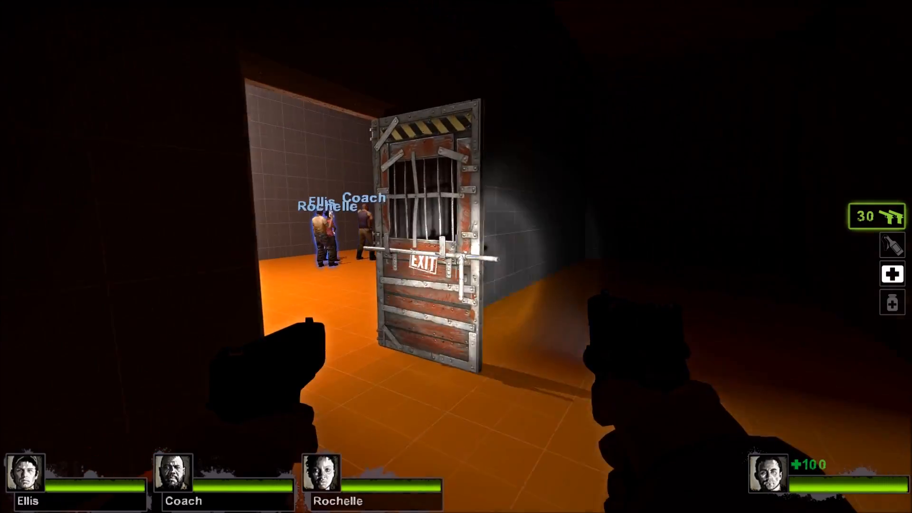
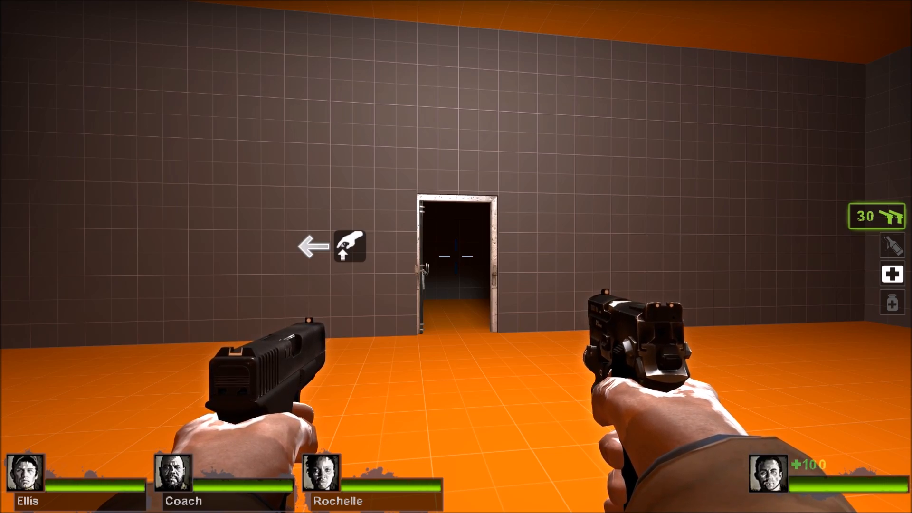
key(s)
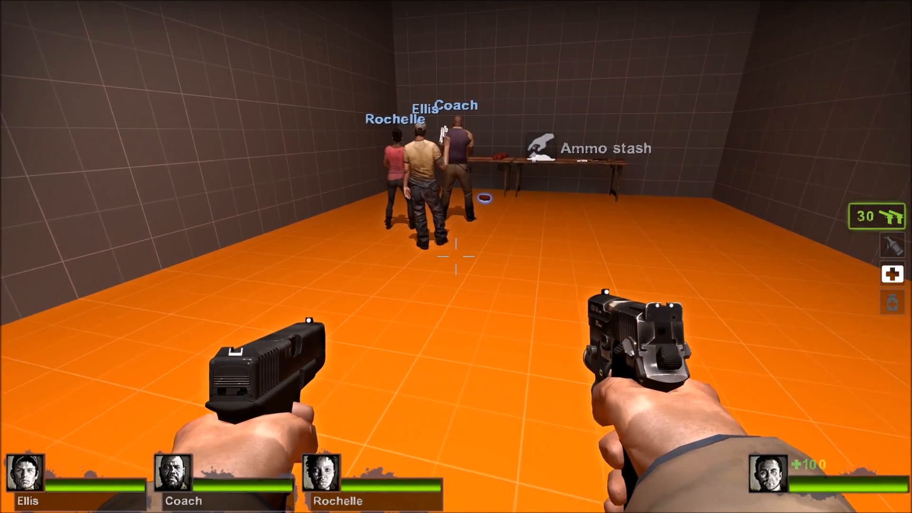
key(s)
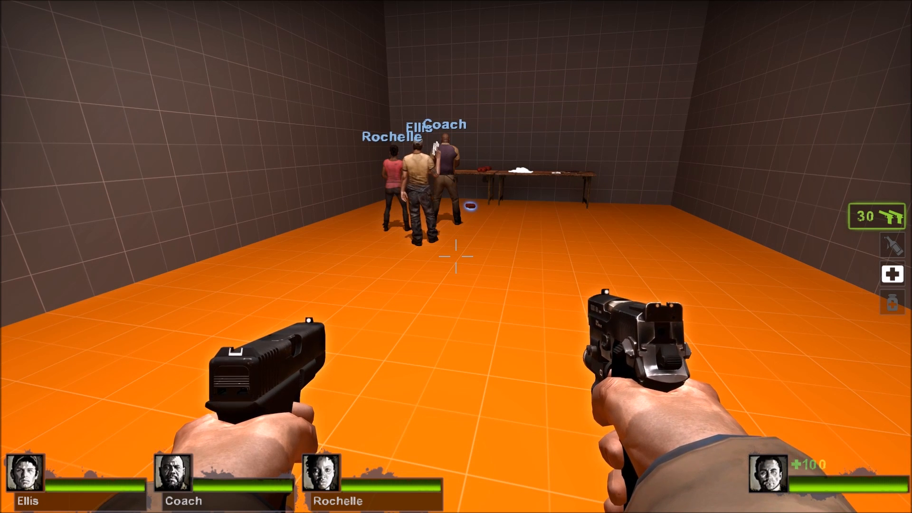